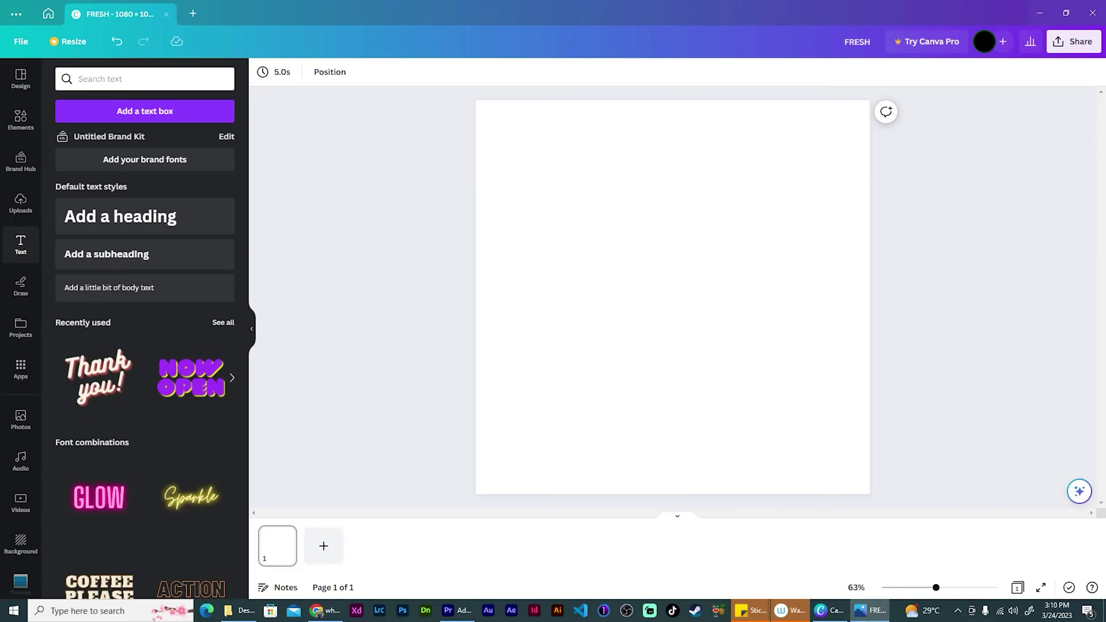
- Select the blank 1080 × 1080 page and bring up the uploaded images
{"action": "left_click", "coordinate": [703, 219]}
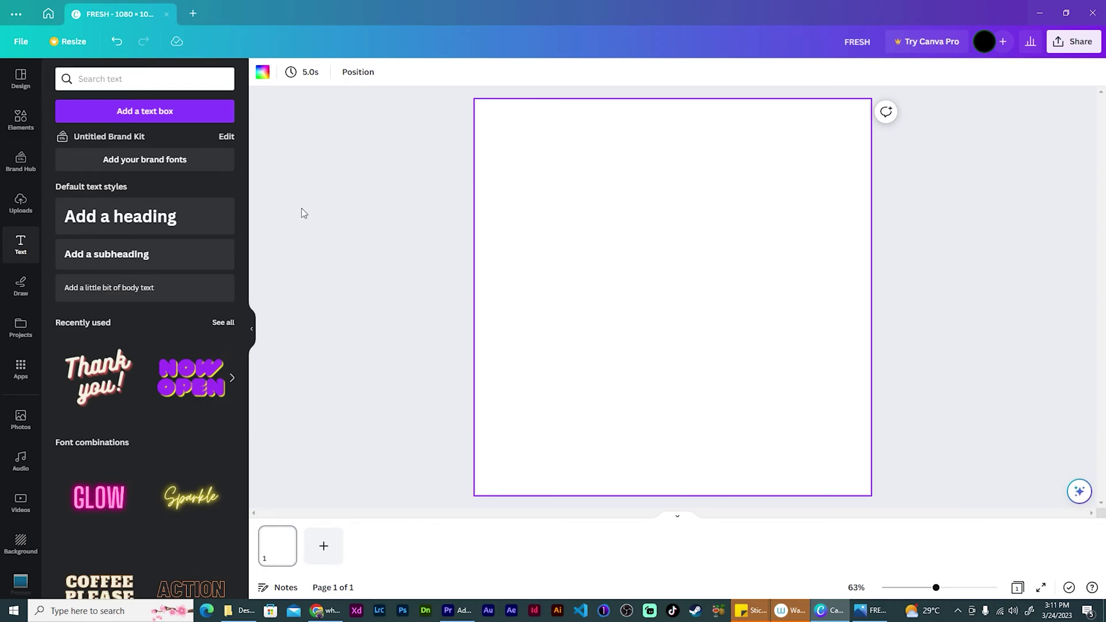
{"action": "left_click", "coordinate": [29, 209]}
- Add the Simply Orange bottle image and nudge it slightly up along the centre guide
{"action": "left_click", "coordinate": [147, 418]}
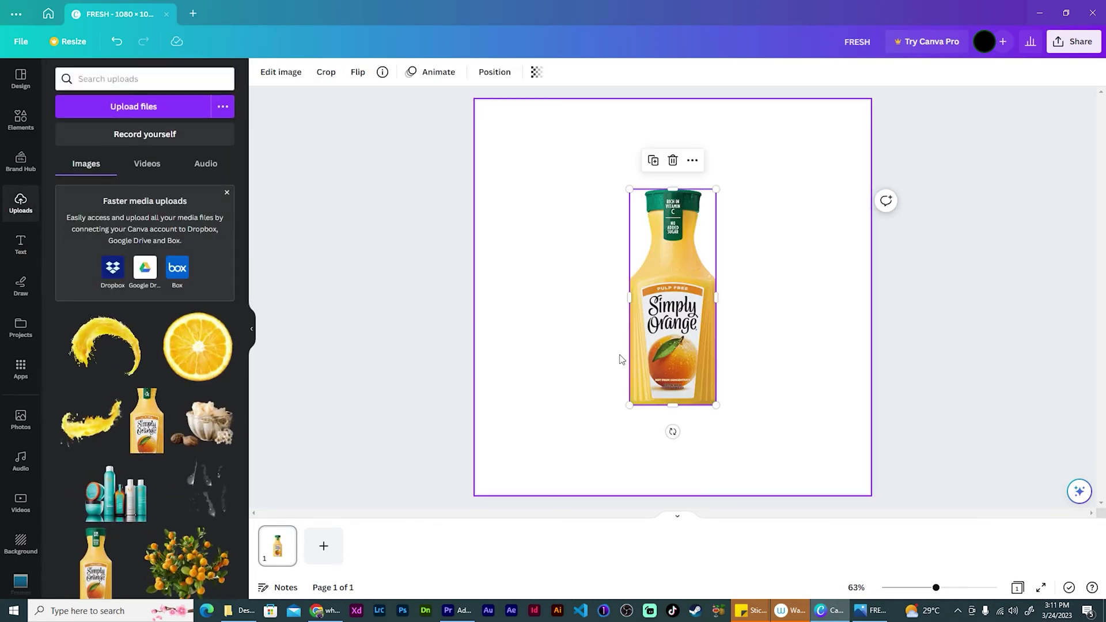
{"action": "left_click_drag", "start_coordinate": [694, 318], "coordinate": [694, 311]}
{"action": "left_click", "coordinate": [558, 336]}
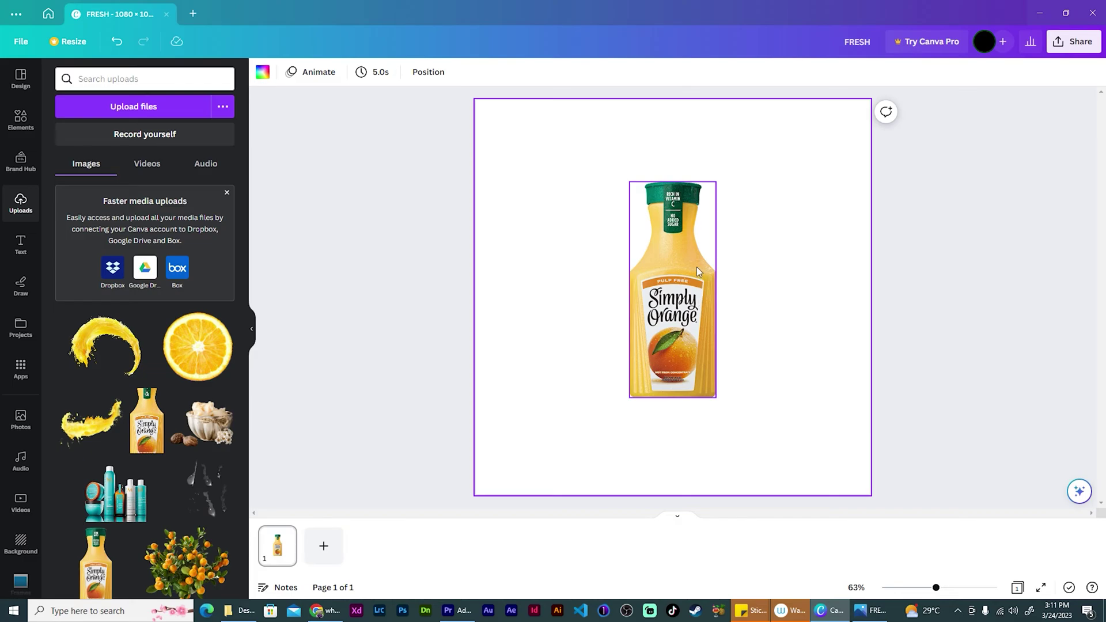
- Add a rounded square from Elements, then delete it
{"action": "left_click", "coordinate": [21, 120]}
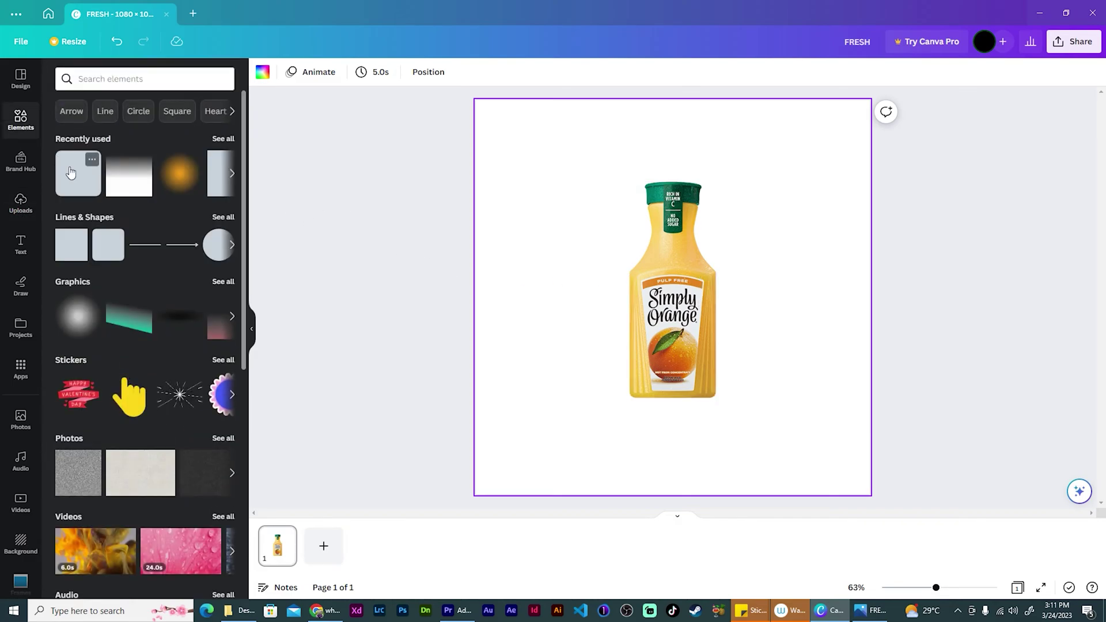
{"action": "left_click", "coordinate": [78, 173]}
{"action": "left_click", "coordinate": [430, 255]}
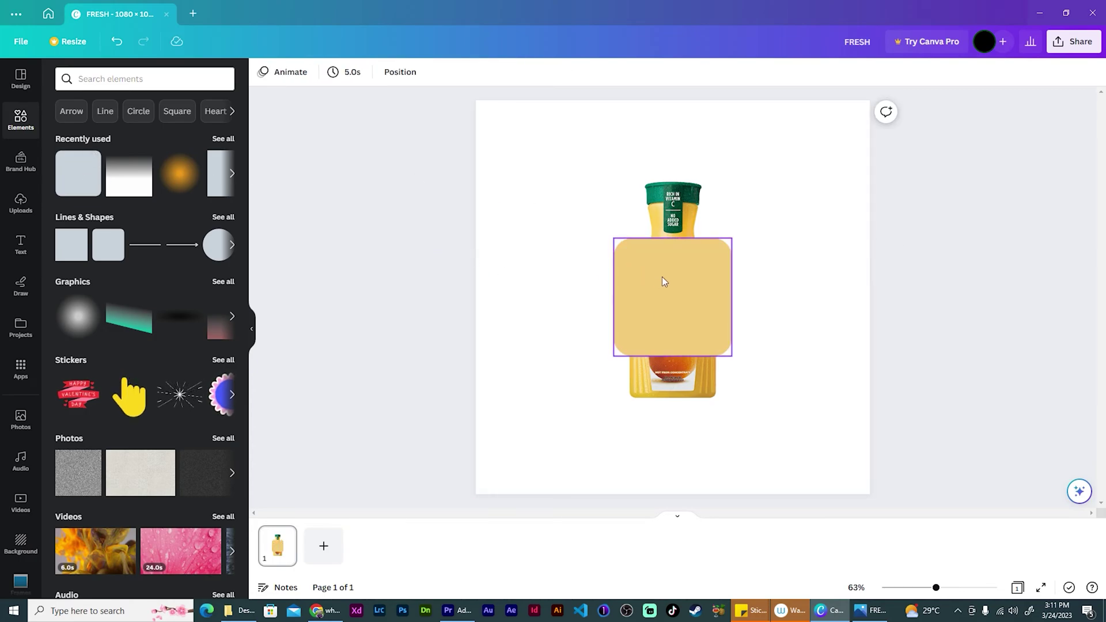
{"action": "left_click", "coordinate": [662, 278]}
{"action": "key", "text": "Delete"}
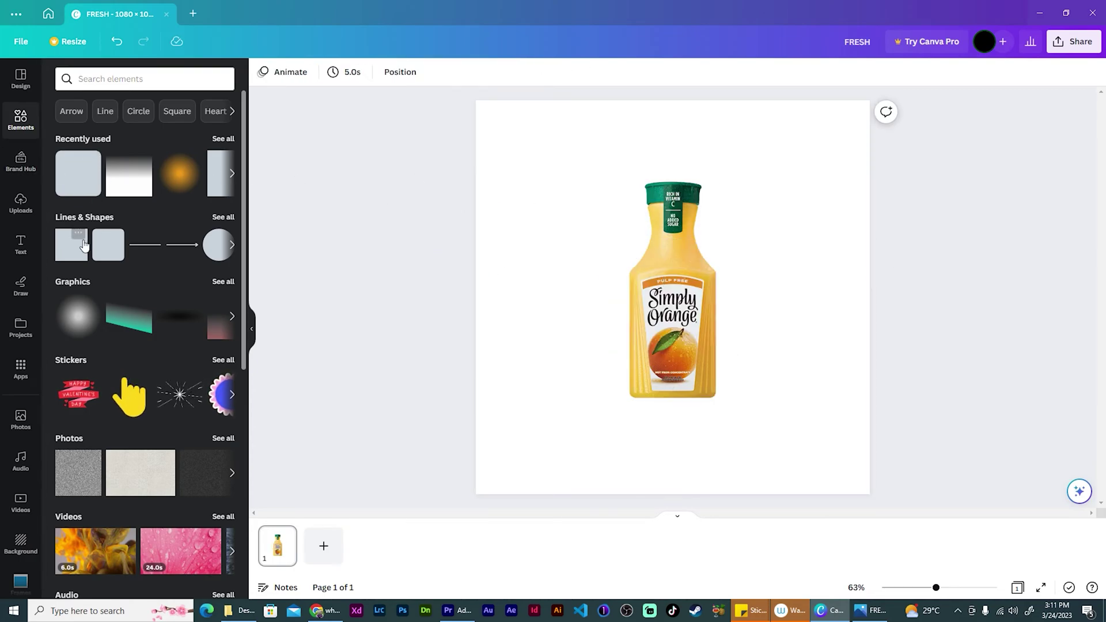
- Add a plain square, stretch it over the whole page, and send it behind the bottle
{"action": "left_click", "coordinate": [79, 238]}
{"action": "left_click", "coordinate": [65, 255]}
{"action": "left_click_drag", "start_coordinate": [655, 289], "coordinate": [514, 133]}
{"action": "left_click_drag", "start_coordinate": [585, 205], "coordinate": [881, 502]}
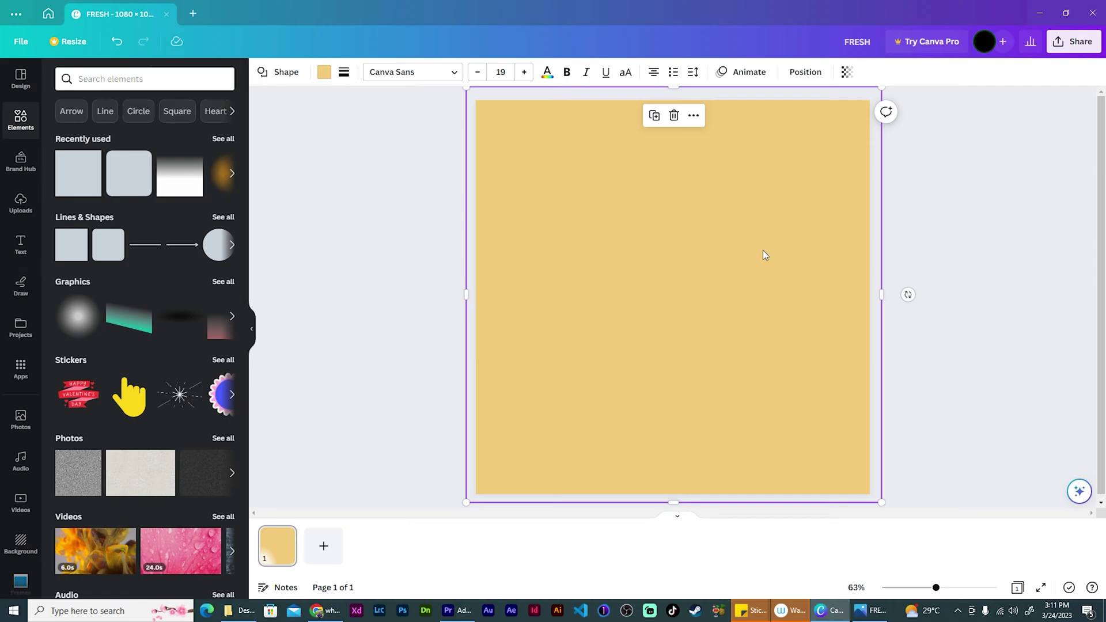
{"action": "key", "text": "ctrl+bracketleft"}
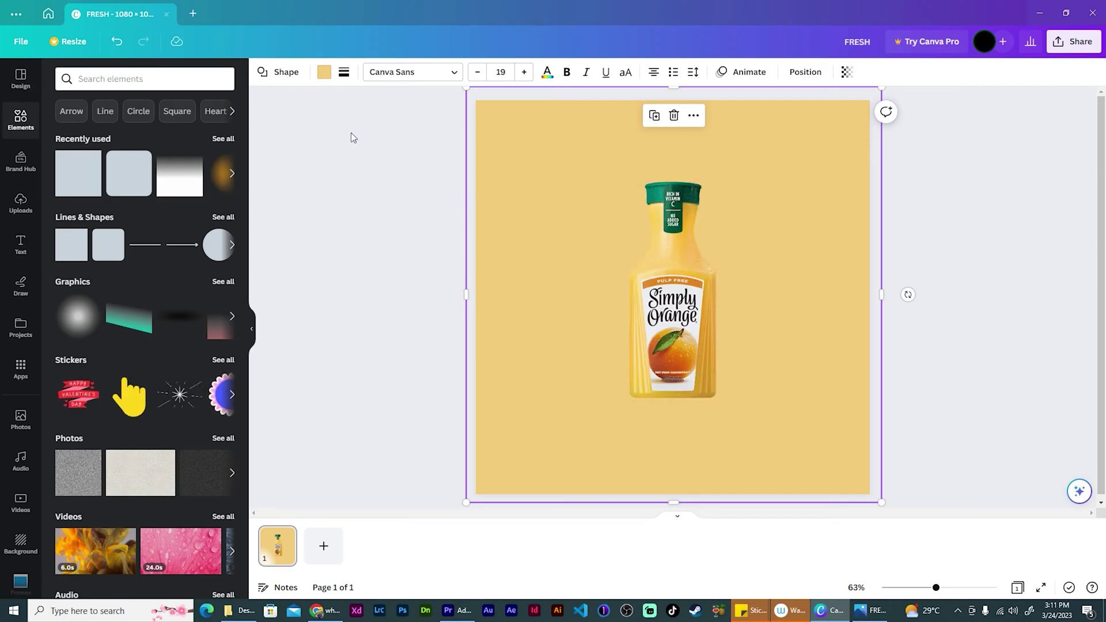
- Fill the background square with the bottle's yellow, then shift it to golden orange #F4B243
{"action": "left_click", "coordinate": [323, 73]}
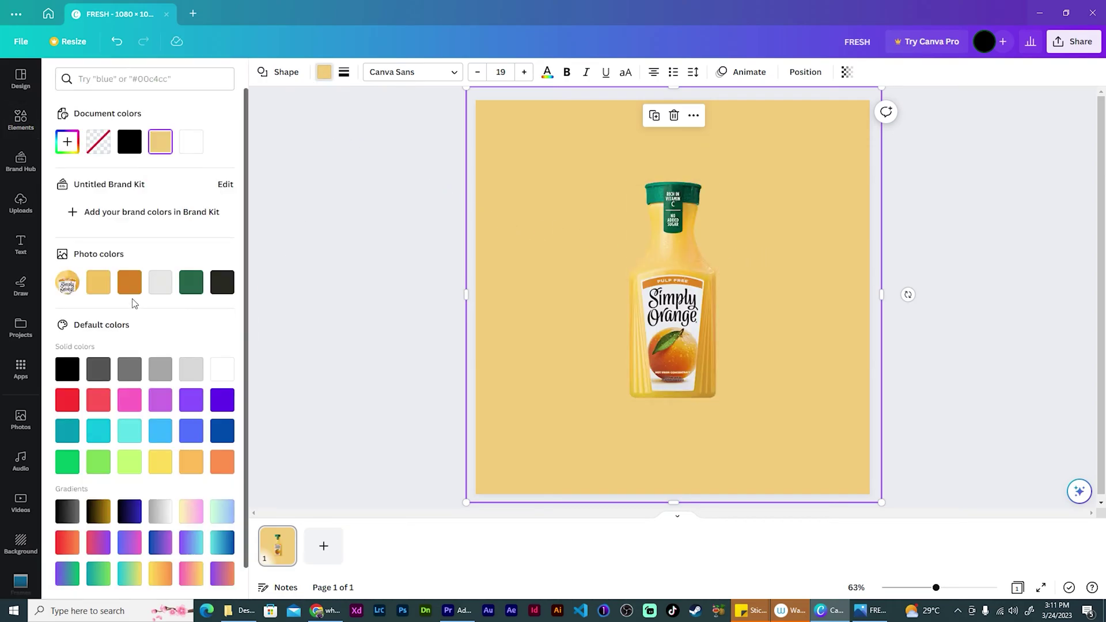
{"action": "left_click", "coordinate": [98, 282]}
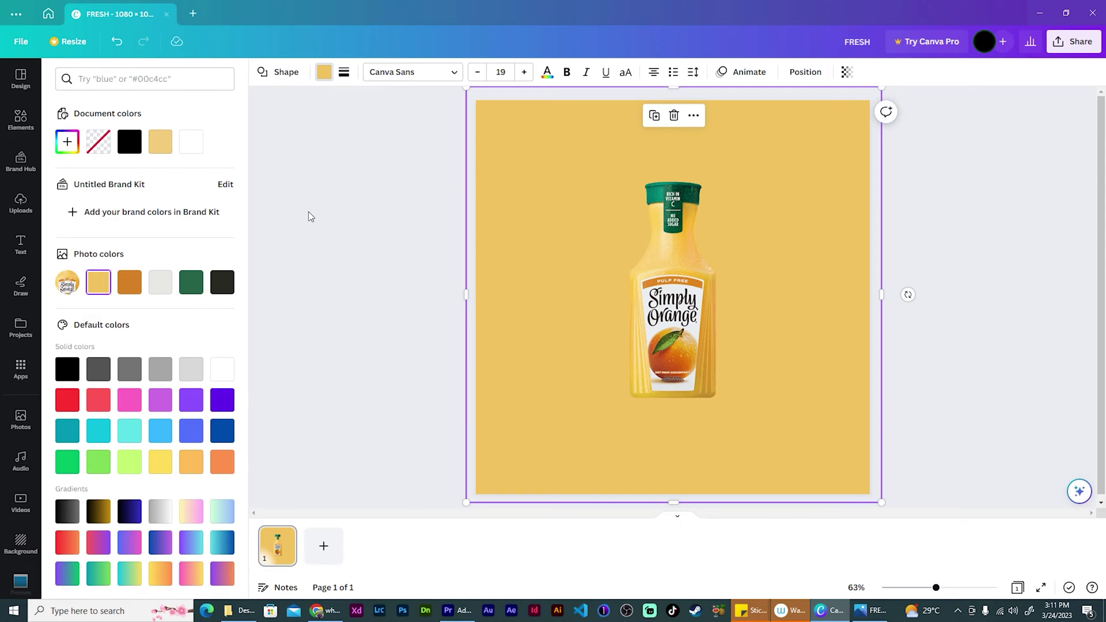
{"action": "left_click", "coordinate": [68, 142]}
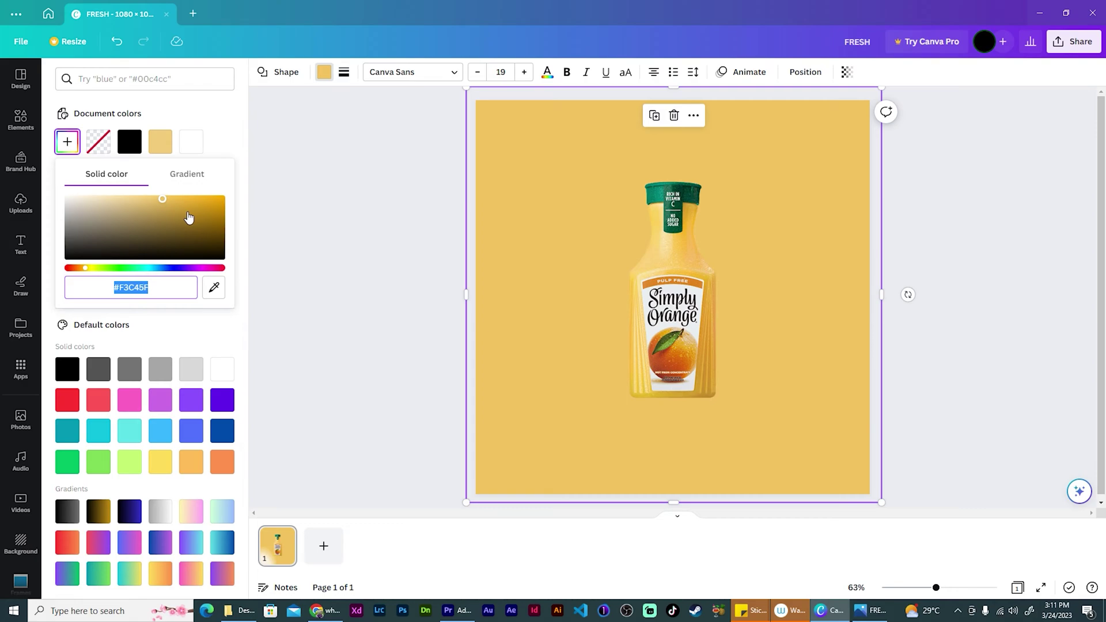
{"action": "left_click", "coordinate": [87, 269]}
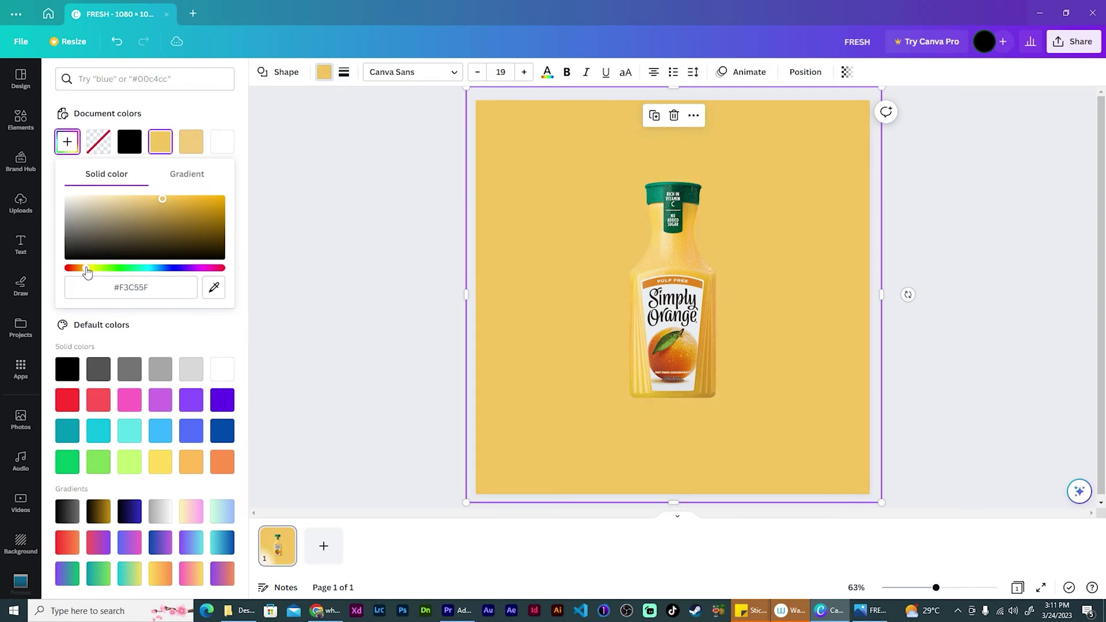
{"action": "left_click_drag", "start_coordinate": [87, 269], "coordinate": [85, 270]}
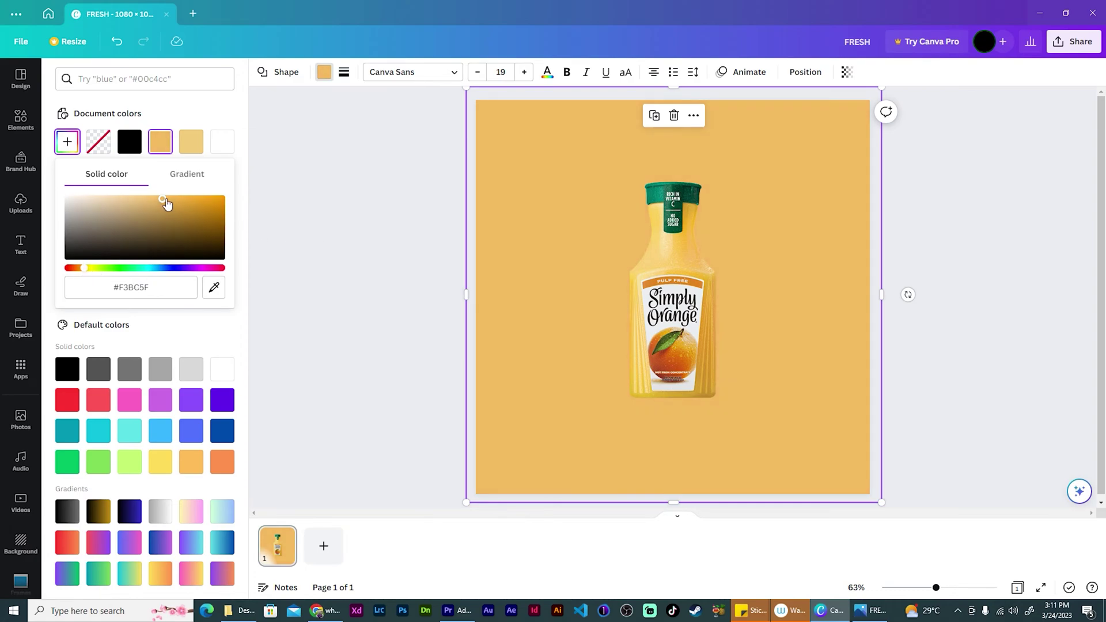
{"action": "left_click_drag", "start_coordinate": [162, 199], "coordinate": [181, 198]}
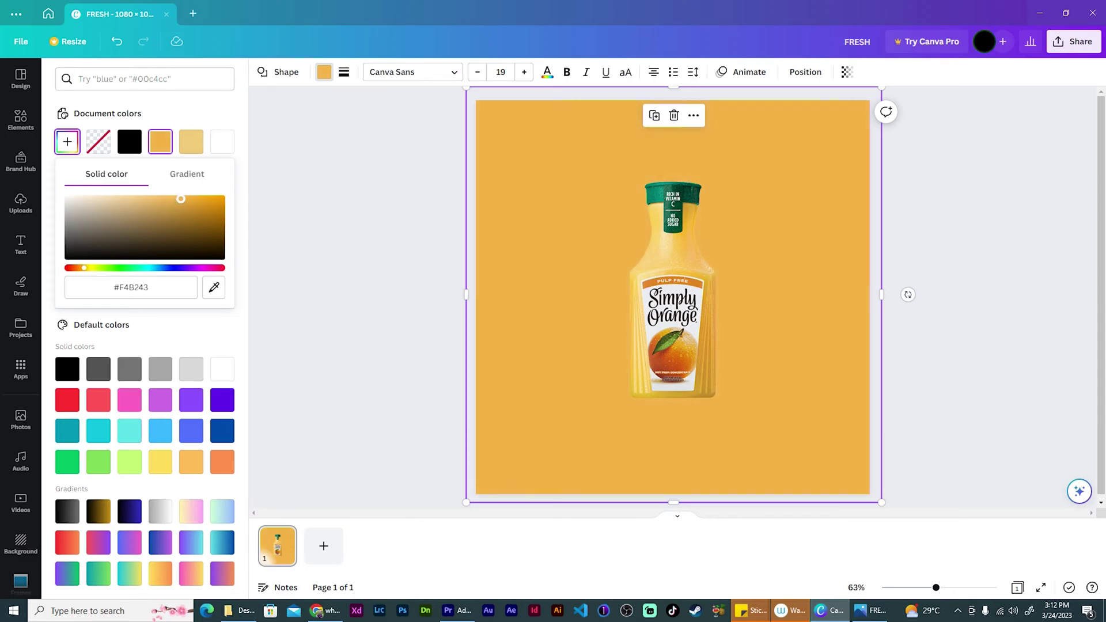
{"action": "left_click", "coordinate": [374, 245]}
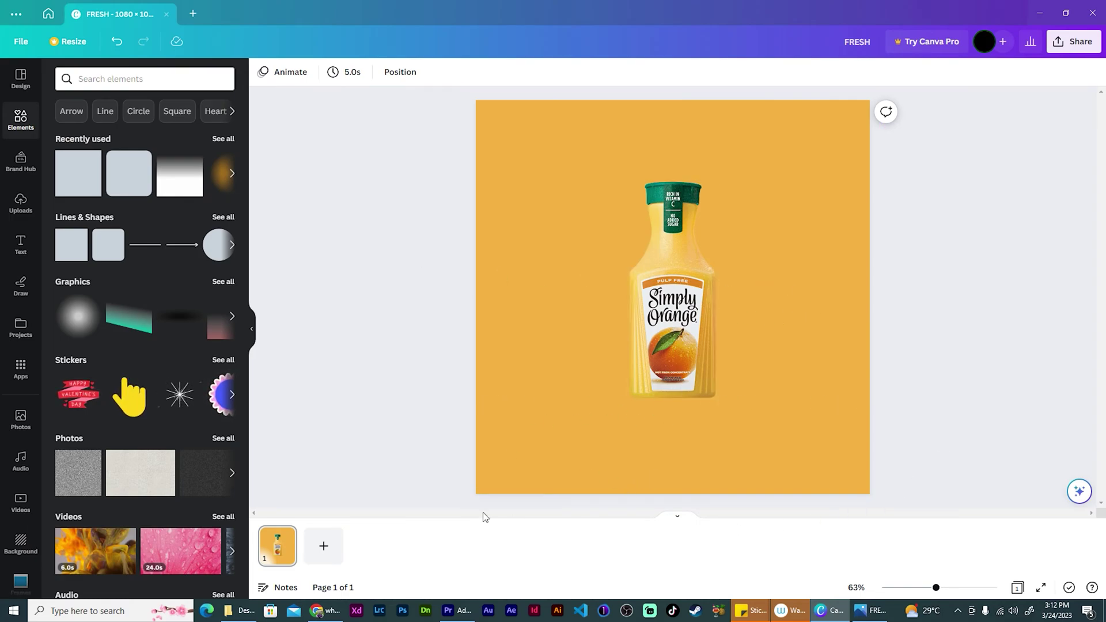
- Move the juice bottle aside and delete it
{"action": "left_click", "coordinate": [675, 316]}
{"action": "left_click_drag", "start_coordinate": [675, 315], "coordinate": [752, 272]}
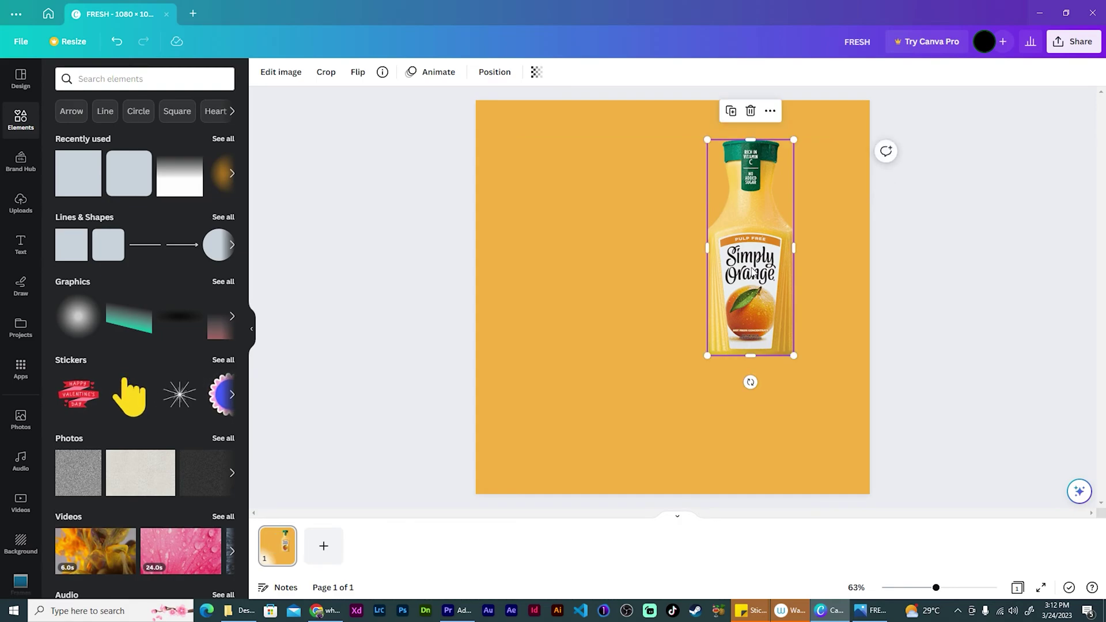
{"action": "key", "text": "Delete"}
- Add a square and stretch it into a full-width band across the page bottom
{"action": "left_click", "coordinate": [693, 247]}
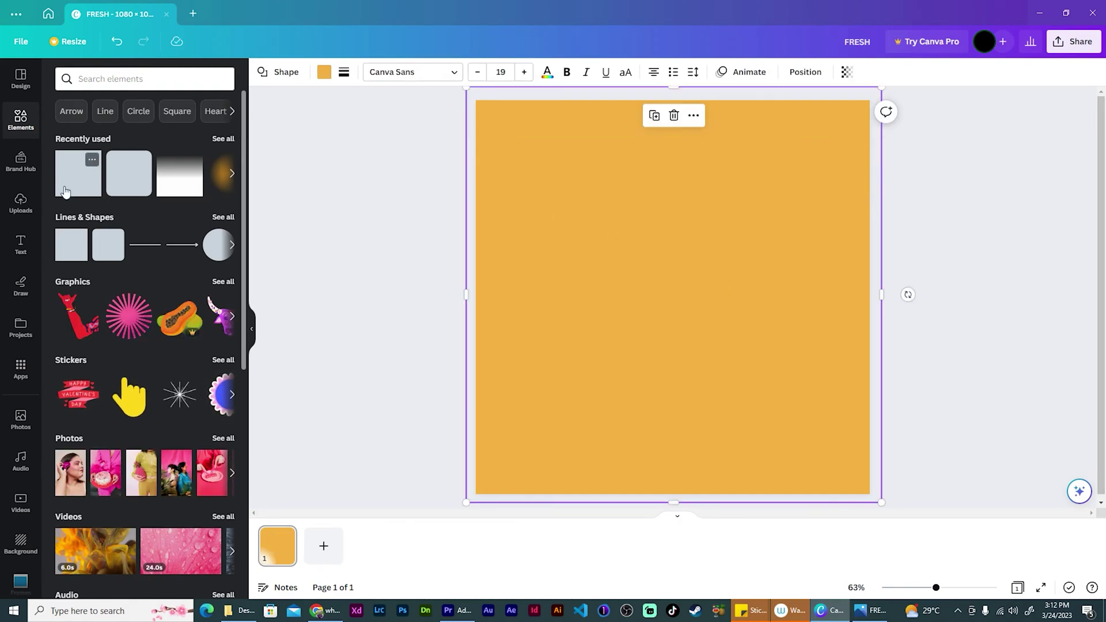
{"action": "left_click", "coordinate": [78, 172]}
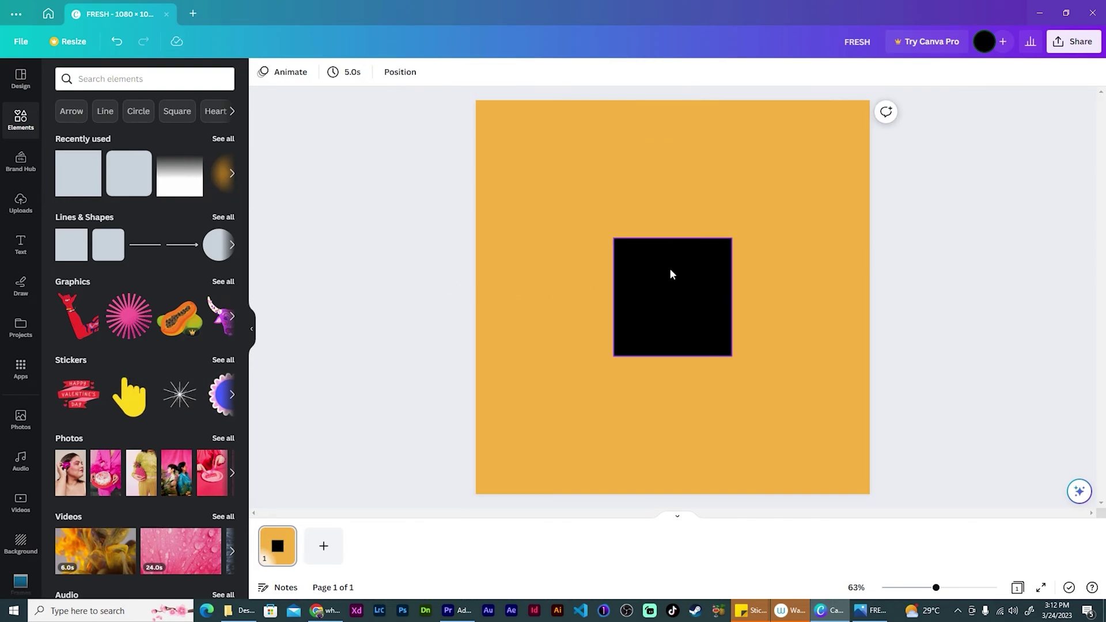
{"action": "left_click_drag", "start_coordinate": [671, 274], "coordinate": [502, 383]}
{"action": "left_click_drag", "start_coordinate": [563, 410], "coordinate": [942, 410]}
{"action": "left_click_drag", "start_coordinate": [697, 472], "coordinate": [697, 506]}
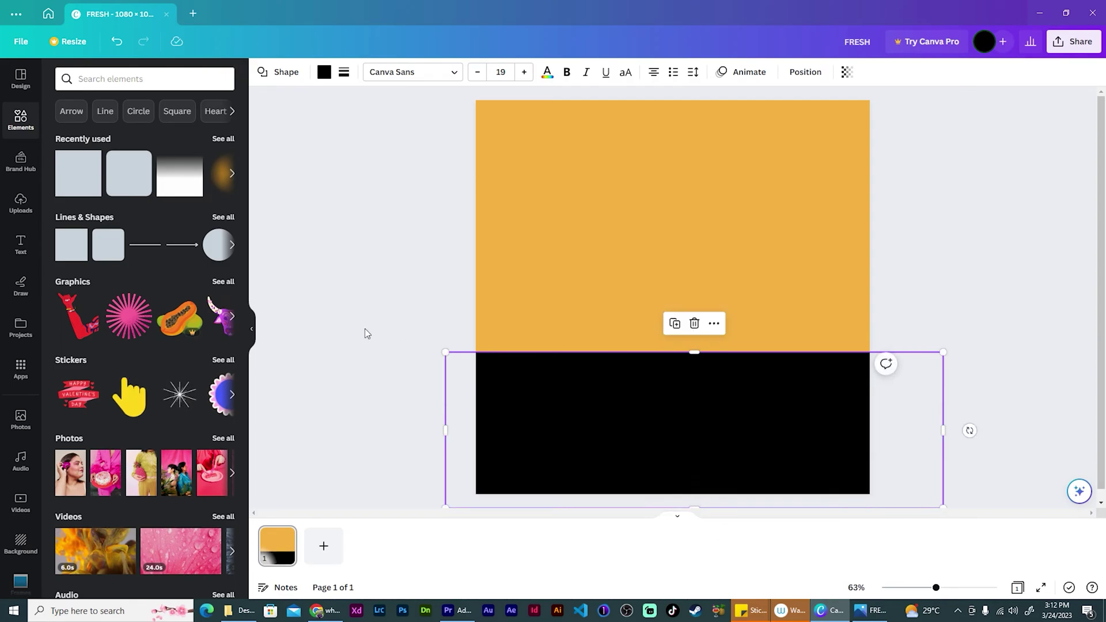
- Eyedrop the background orange onto the band and deepen it slightly to #F4A843
{"action": "left_click", "coordinate": [323, 71]}
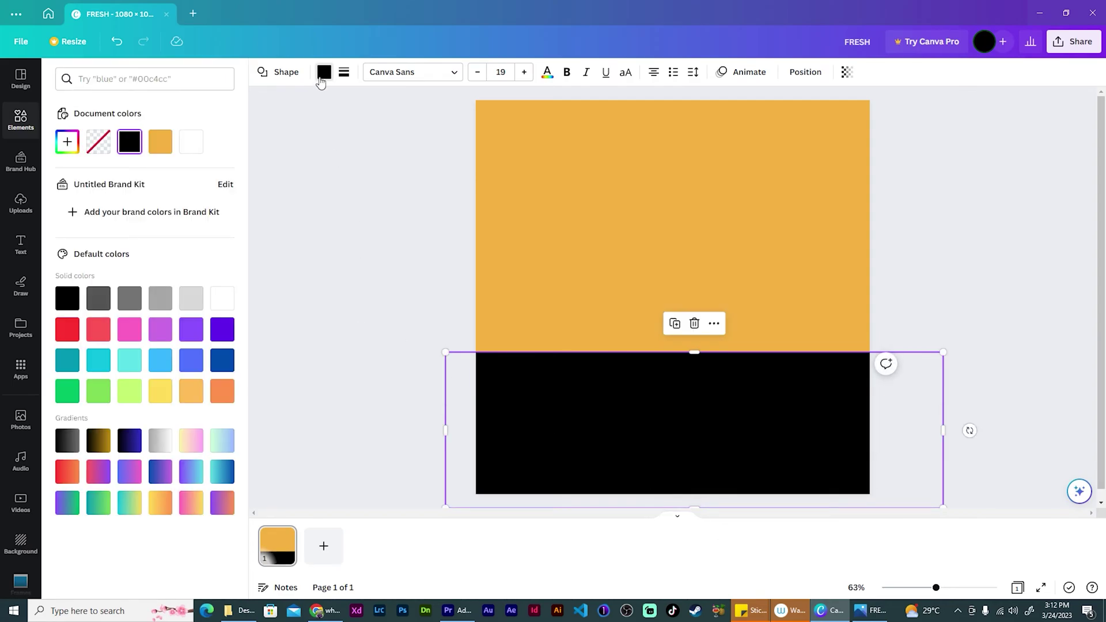
{"action": "left_click", "coordinate": [68, 141]}
{"action": "left_click", "coordinate": [214, 288]}
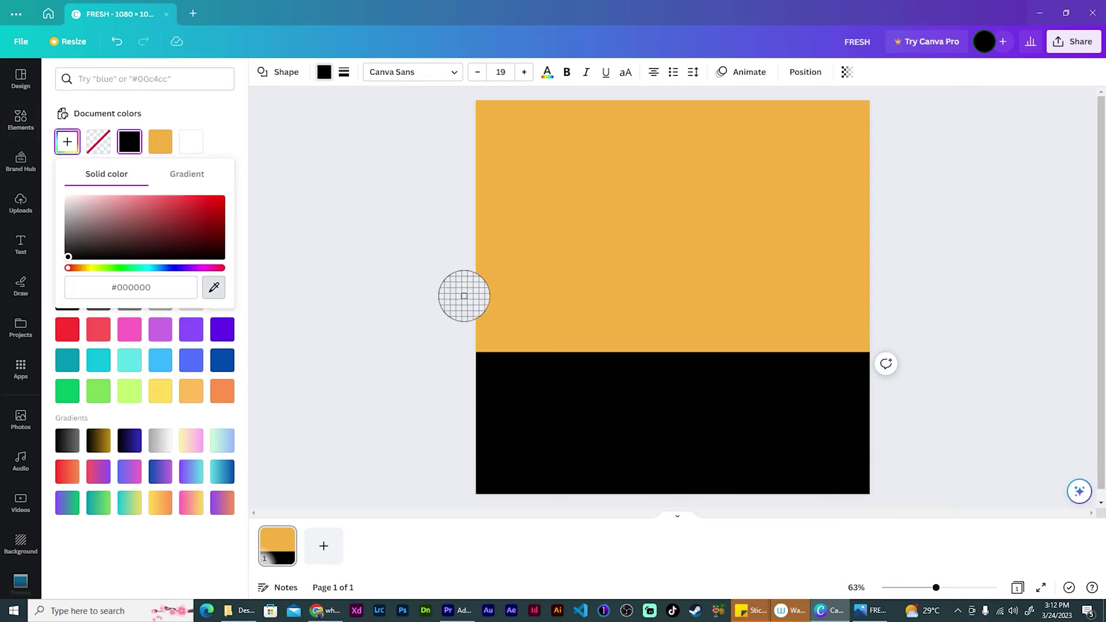
{"action": "left_click", "coordinate": [574, 221]}
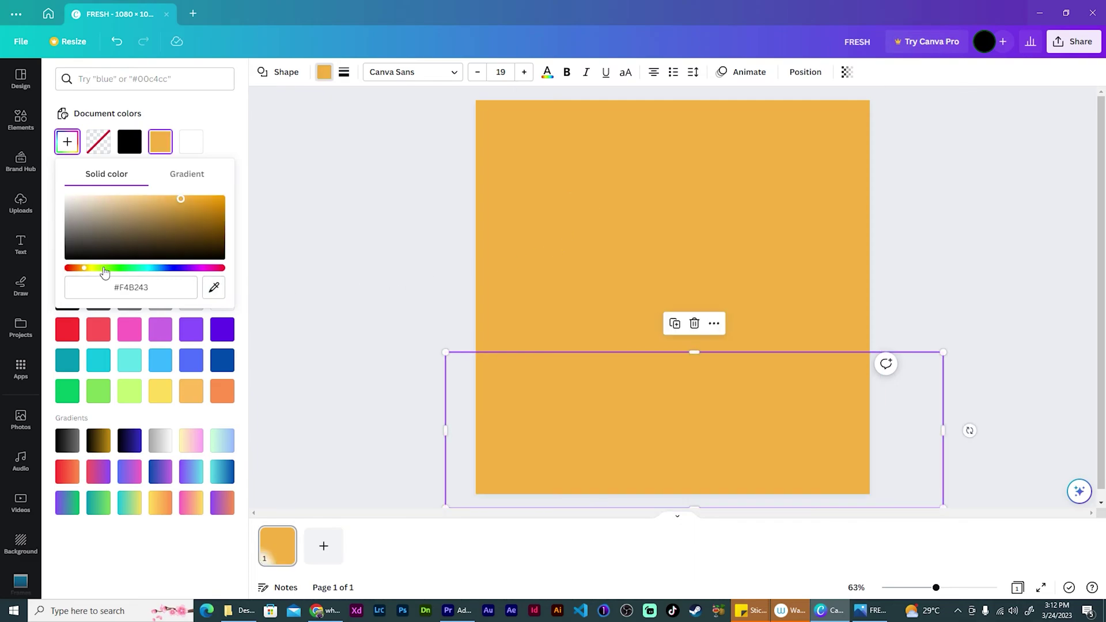
{"action": "left_click_drag", "start_coordinate": [84, 275], "coordinate": [85, 276]}
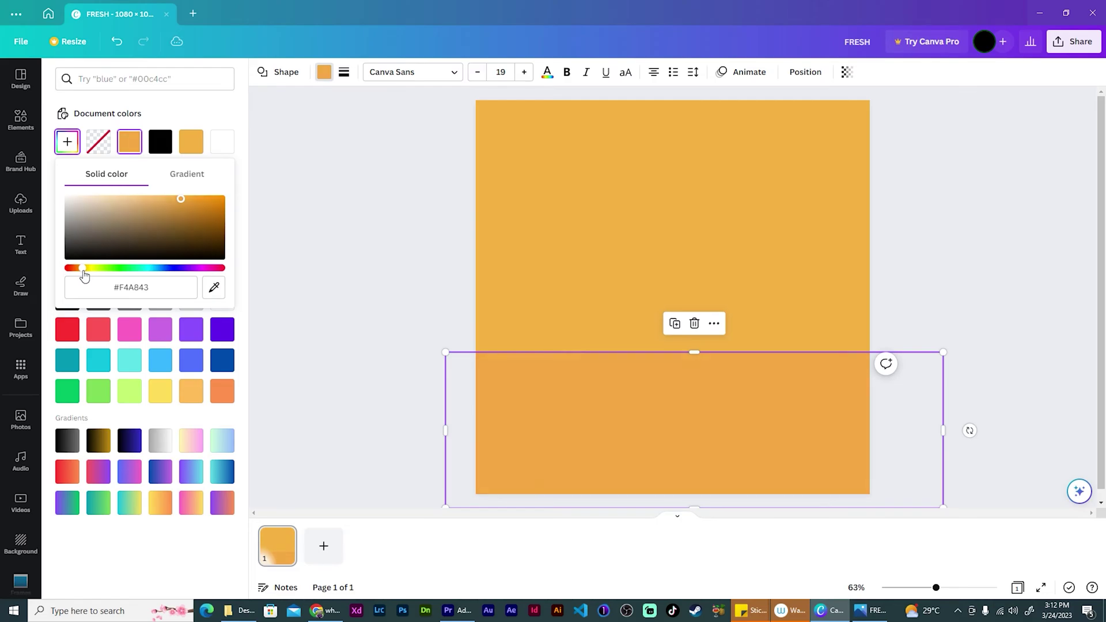
{"action": "left_click", "coordinate": [410, 316]}
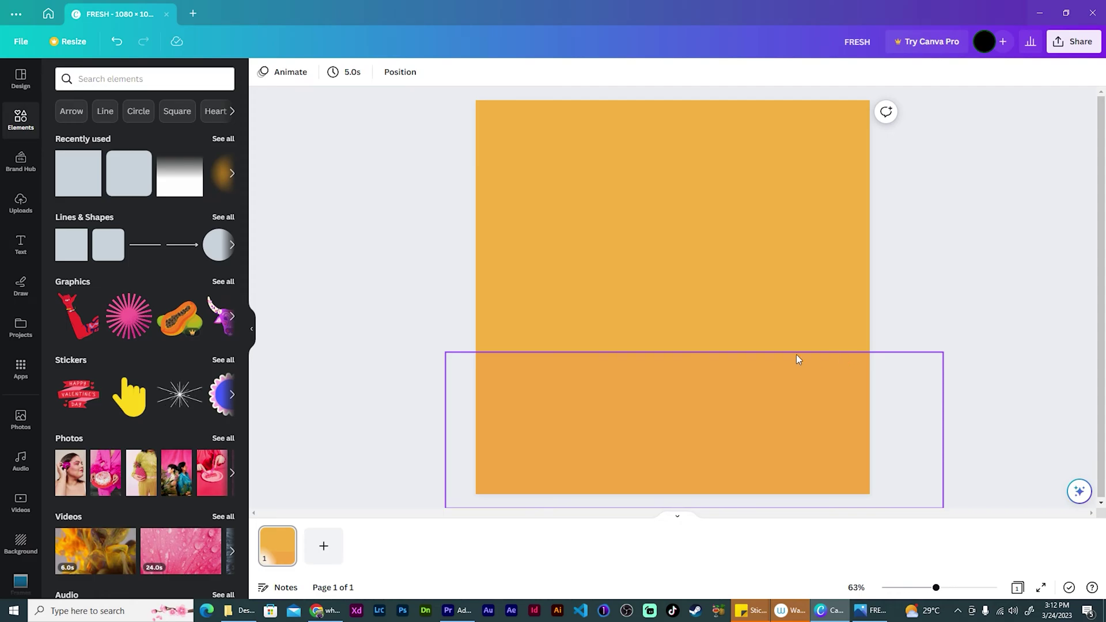
- Search Elements for 'blur' and add the orange blur graphic, moving it down-left
{"action": "left_click", "coordinate": [149, 84]}
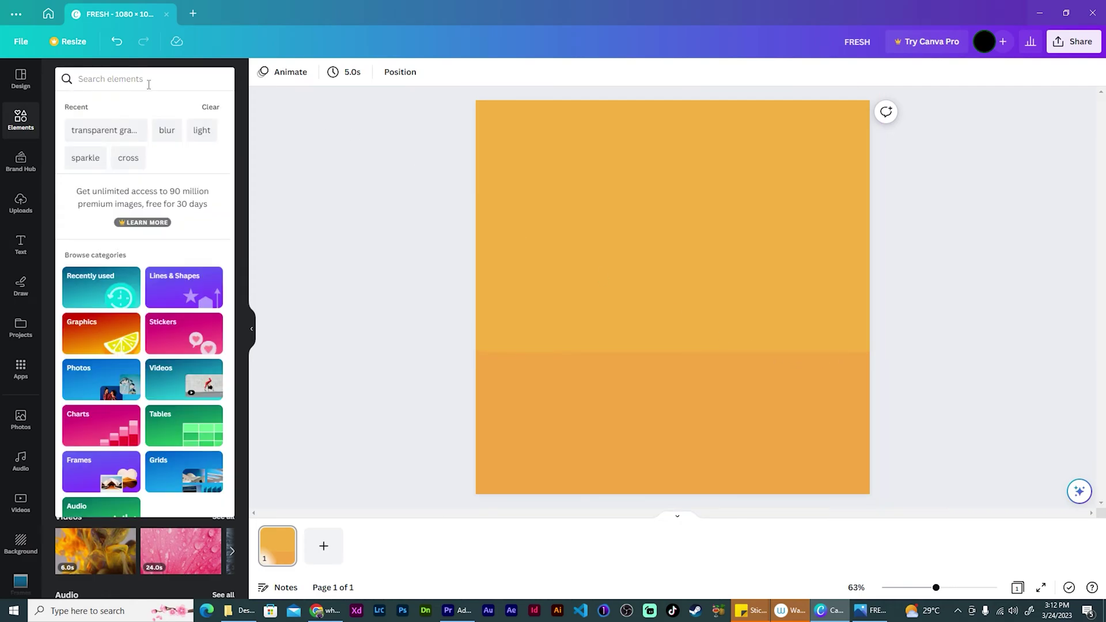
{"action": "type", "text": "blur"}
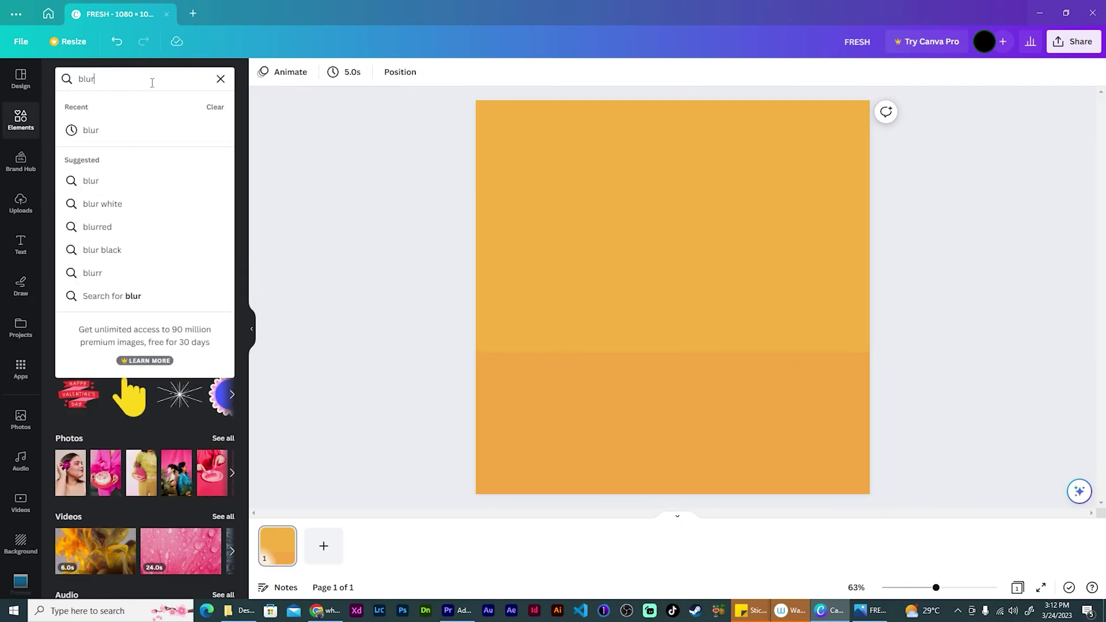
{"action": "left_click", "coordinate": [114, 137]}
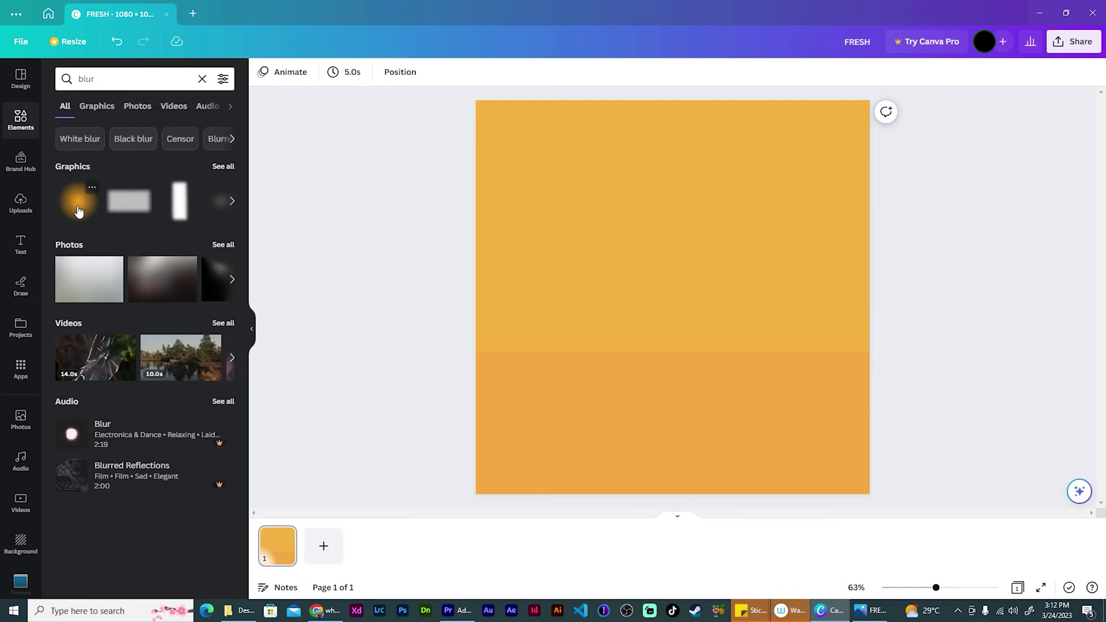
{"action": "left_click", "coordinate": [77, 202]}
{"action": "left_click_drag", "start_coordinate": [652, 298], "coordinate": [491, 355]}
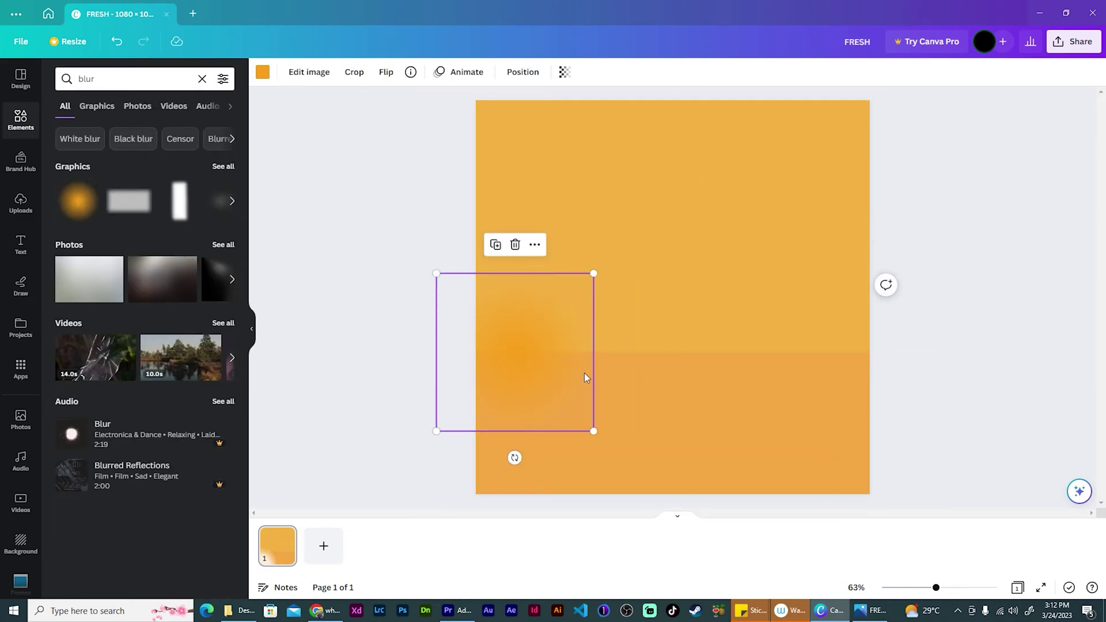
- Eyedrop the lower band's #F4A843 onto the blur graphic and stretch it across the seam
{"action": "left_click", "coordinate": [260, 74]}
{"action": "left_click", "coordinate": [68, 141]}
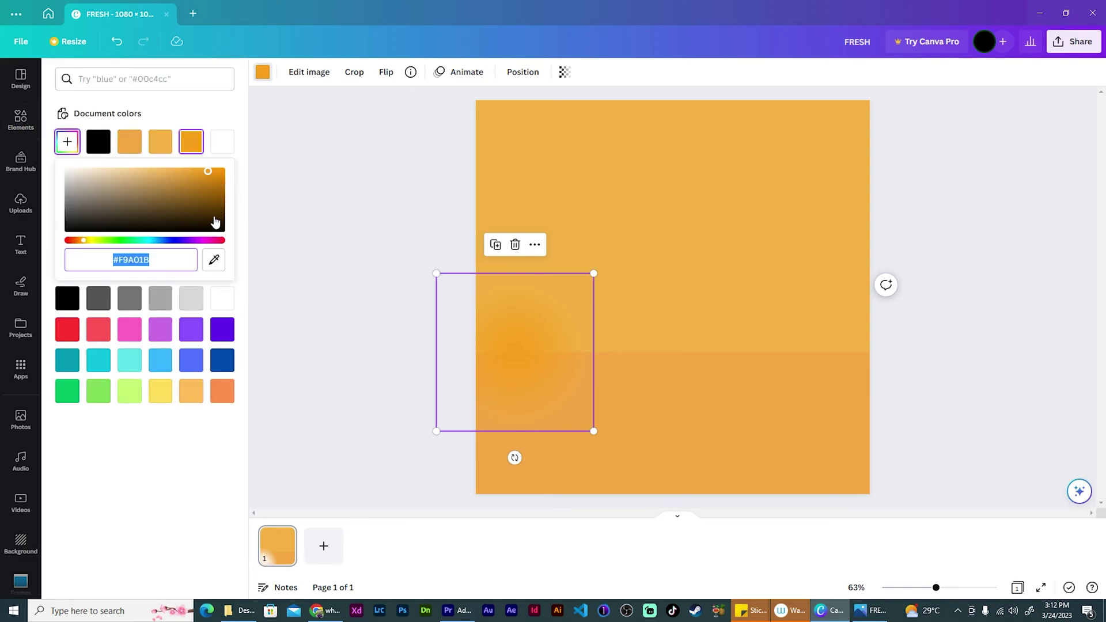
{"action": "left_click", "coordinate": [214, 259]}
{"action": "left_click", "coordinate": [673, 436]}
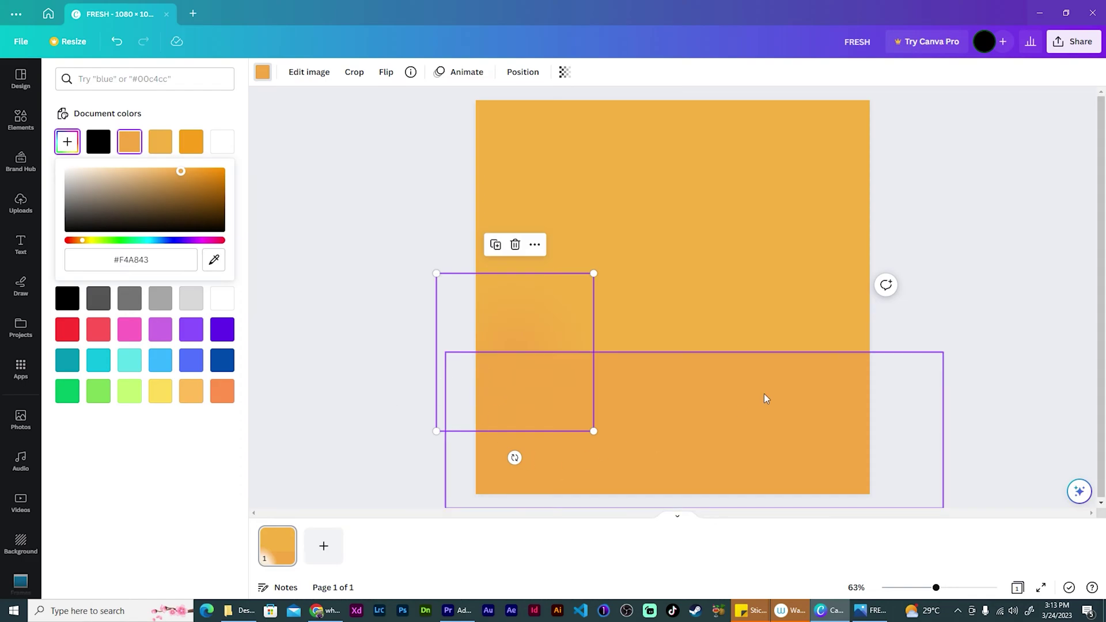
{"action": "left_click", "coordinate": [486, 347]}
{"action": "left_click_drag", "start_coordinate": [533, 351], "coordinate": [953, 387]}
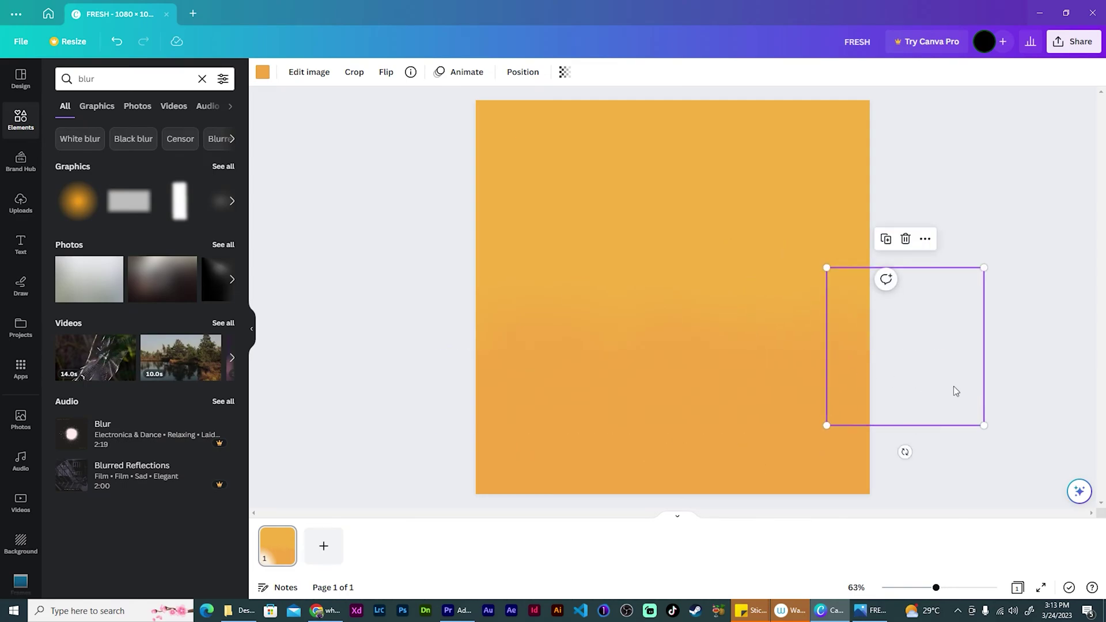
{"action": "left_click", "coordinate": [959, 166]}
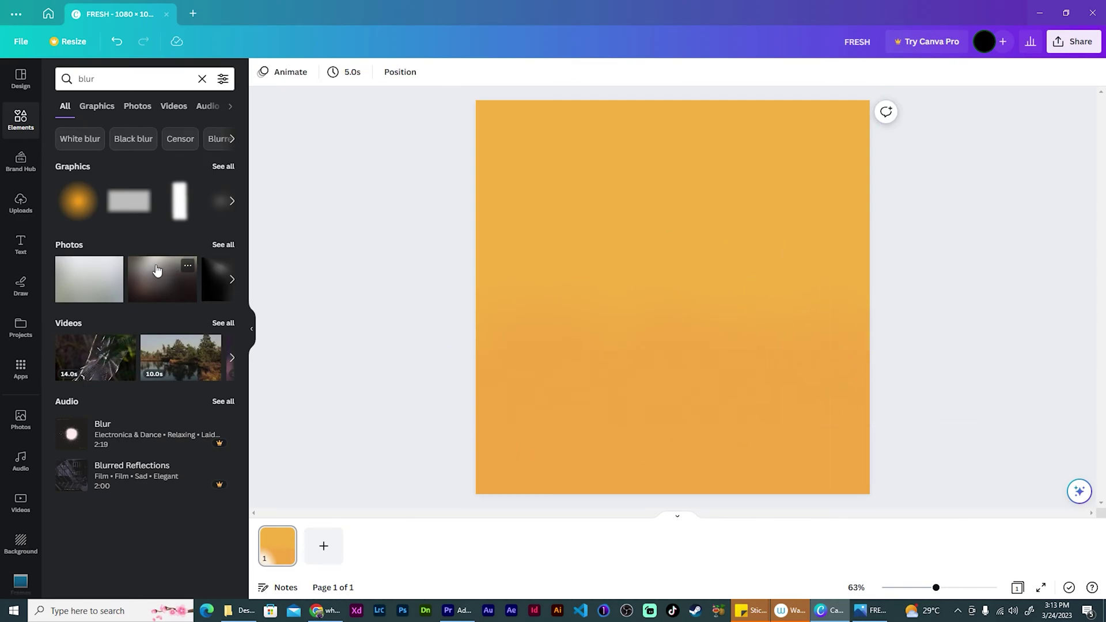
- Add the Simply Orange bottle from Uploads, enlarge it, and centre it on the page
{"action": "left_click", "coordinate": [19, 204]}
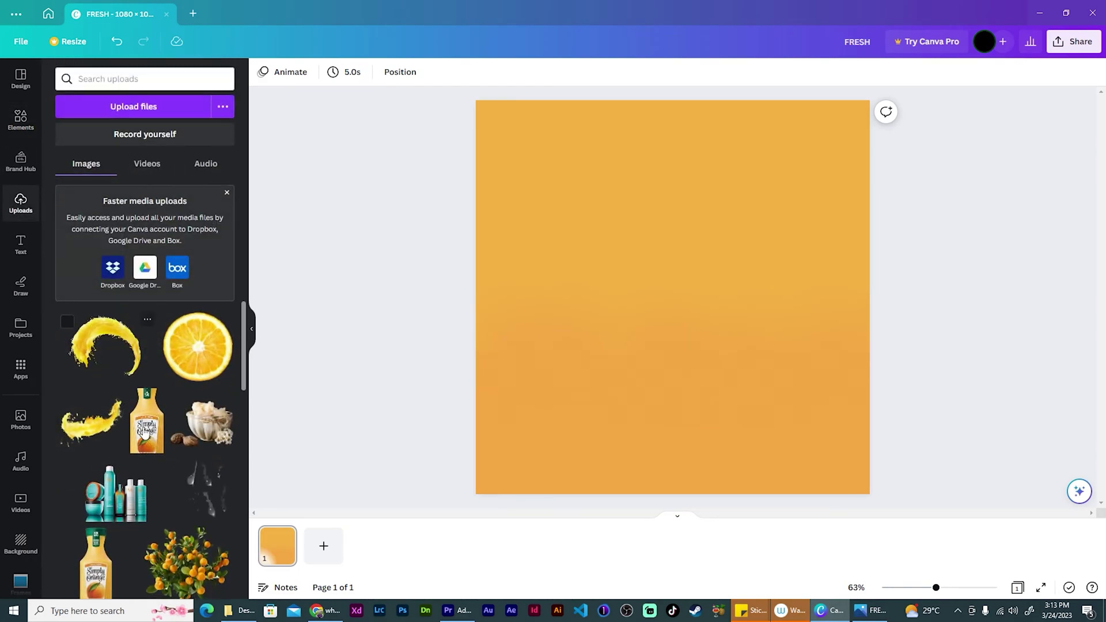
{"action": "left_click", "coordinate": [147, 420]}
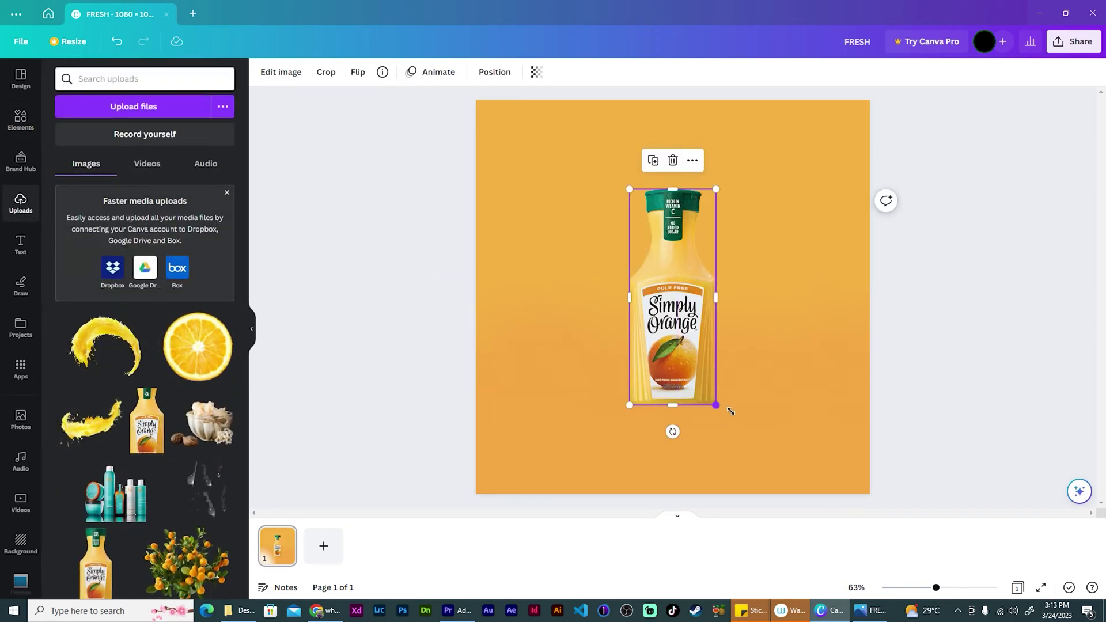
{"action": "left_click_drag", "start_coordinate": [715, 405], "coordinate": [728, 425]}
{"action": "mouse_move", "coordinate": [686, 368]}
{"action": "left_mouse_down"}
{"action": "mouse_move", "coordinate": [693, 349]}
{"action": "mouse_move", "coordinate": [684, 368]}
{"action": "left_mouse_up"}
{"action": "left_click_drag", "start_coordinate": [728, 432], "coordinate": [735, 452]}
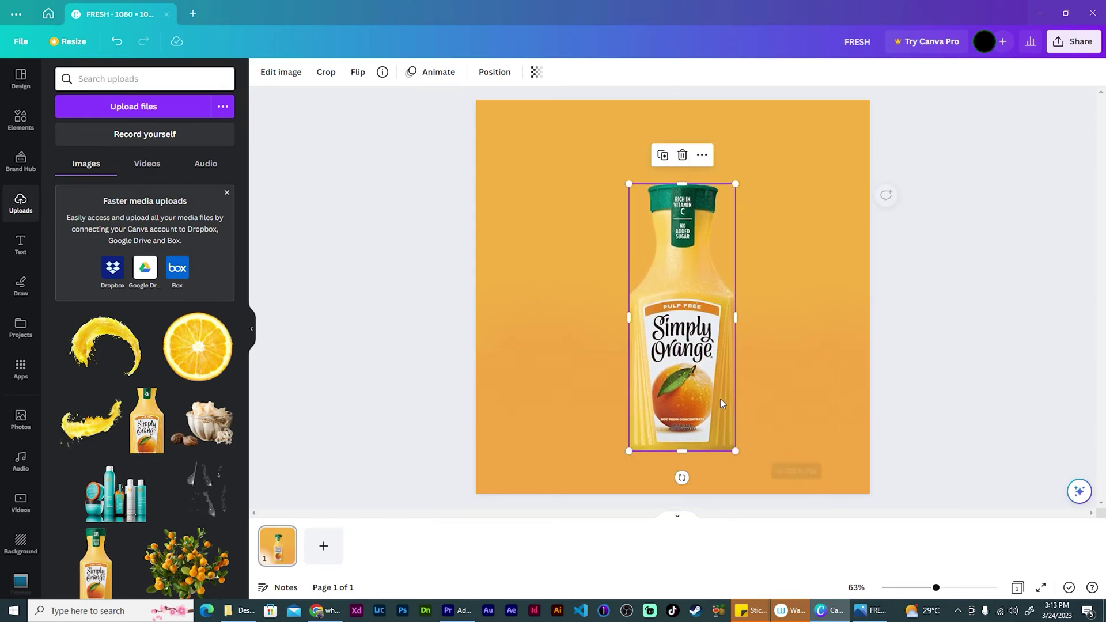
{"action": "left_click_drag", "start_coordinate": [688, 366], "coordinate": [690, 358]}
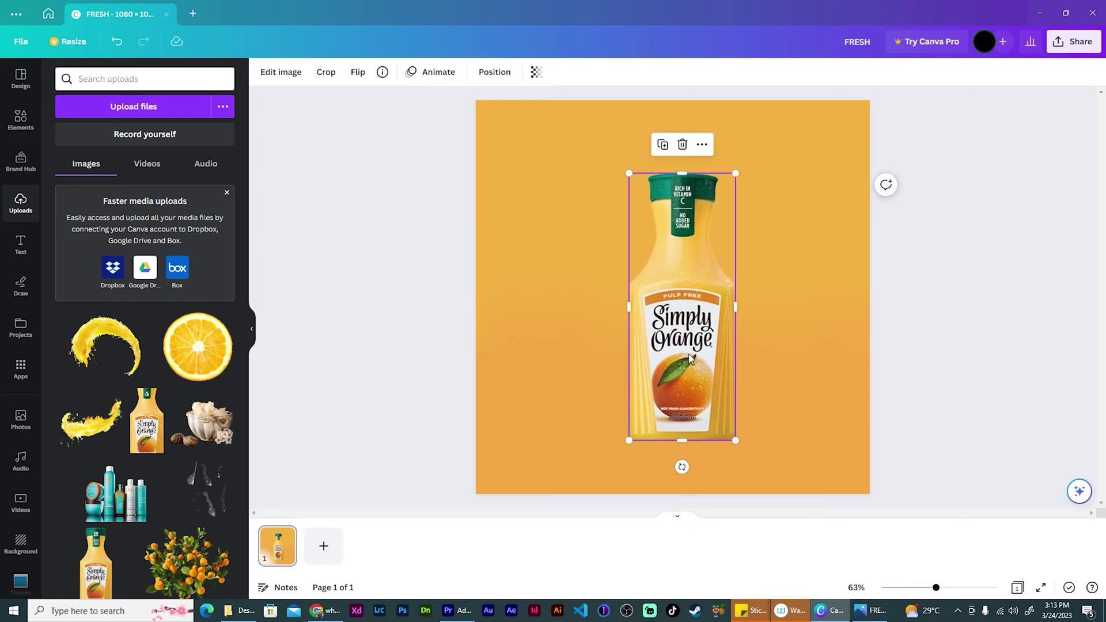
{"action": "mouse_move", "coordinate": [690, 357]}
{"action": "left_mouse_down"}
{"action": "mouse_move", "coordinate": [819, 358]}
{"action": "mouse_move", "coordinate": [696, 358]}
{"action": "left_mouse_up"}
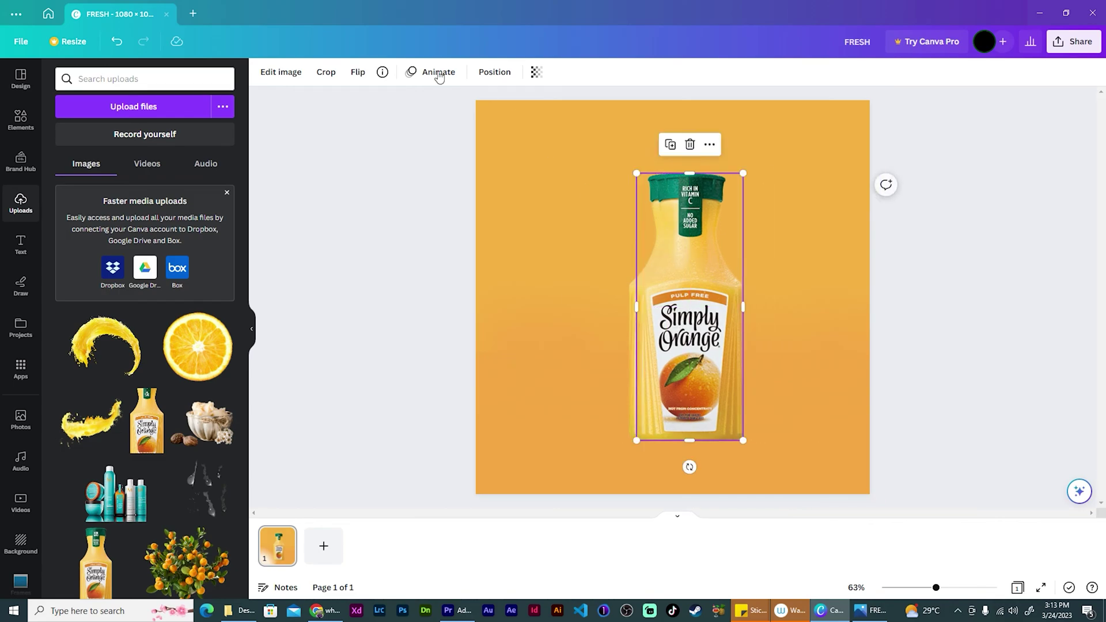
- Flip the bottle copy vertically, place it beneath as a reflection, and fade it to 34 transparency
{"action": "left_click", "coordinate": [357, 72]}
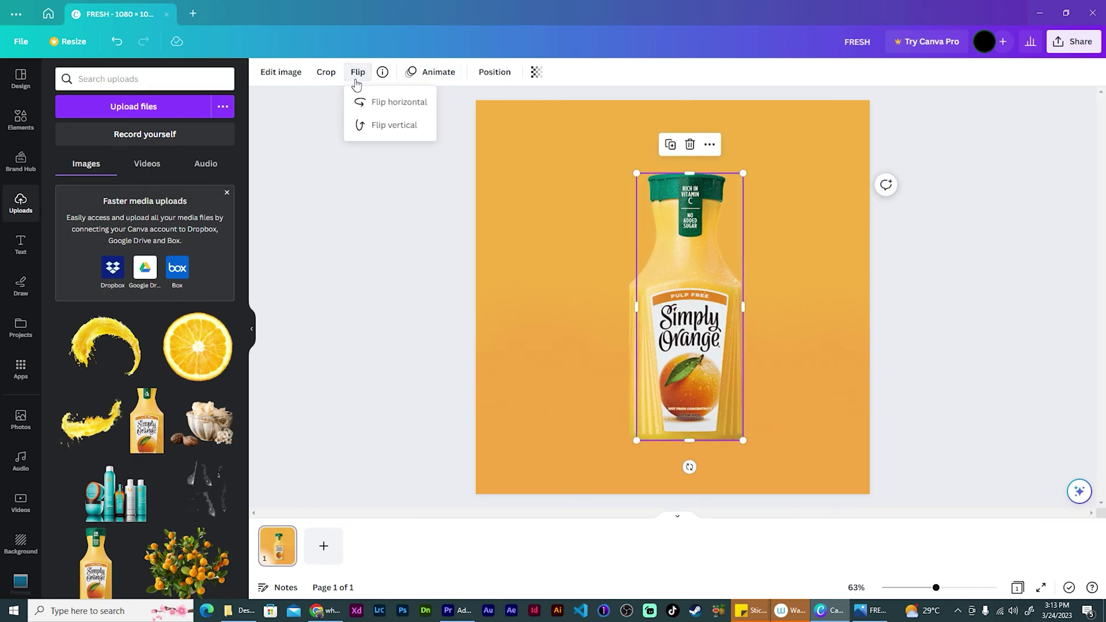
{"action": "left_click", "coordinate": [394, 126]}
{"action": "left_click_drag", "start_coordinate": [680, 219], "coordinate": [664, 465]}
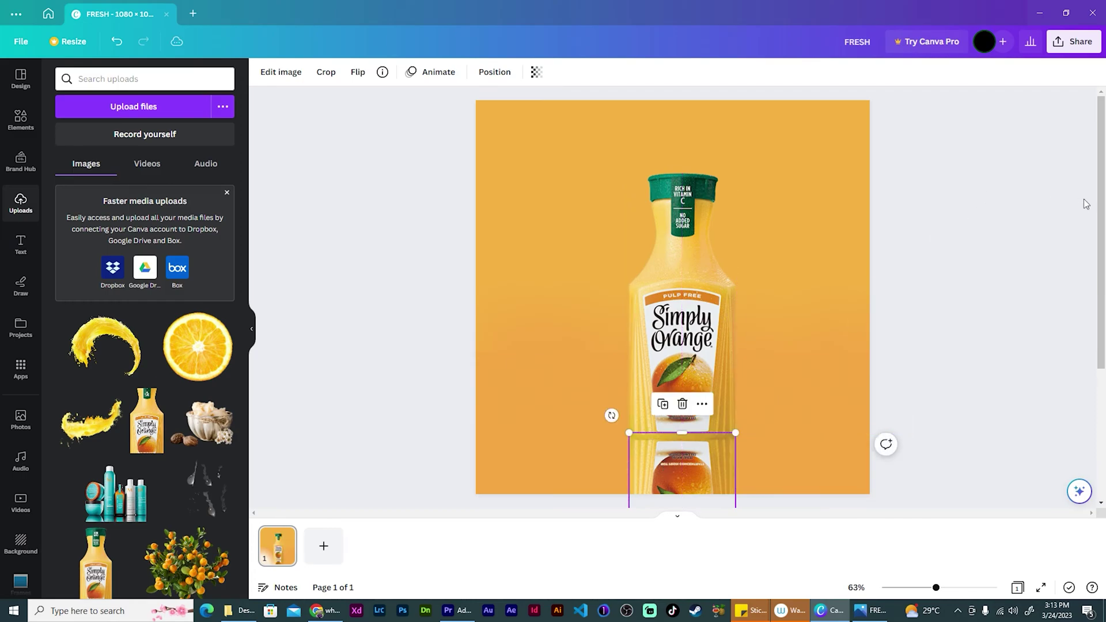
{"action": "left_click", "coordinate": [536, 72]}
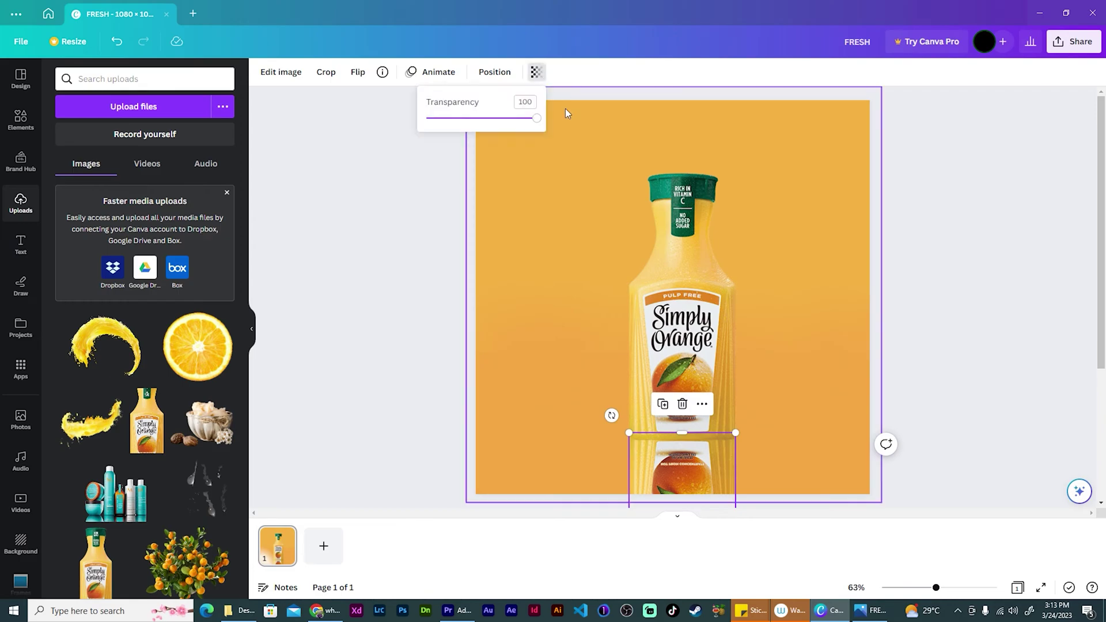
{"action": "left_click_drag", "start_coordinate": [537, 118], "coordinate": [463, 118]}
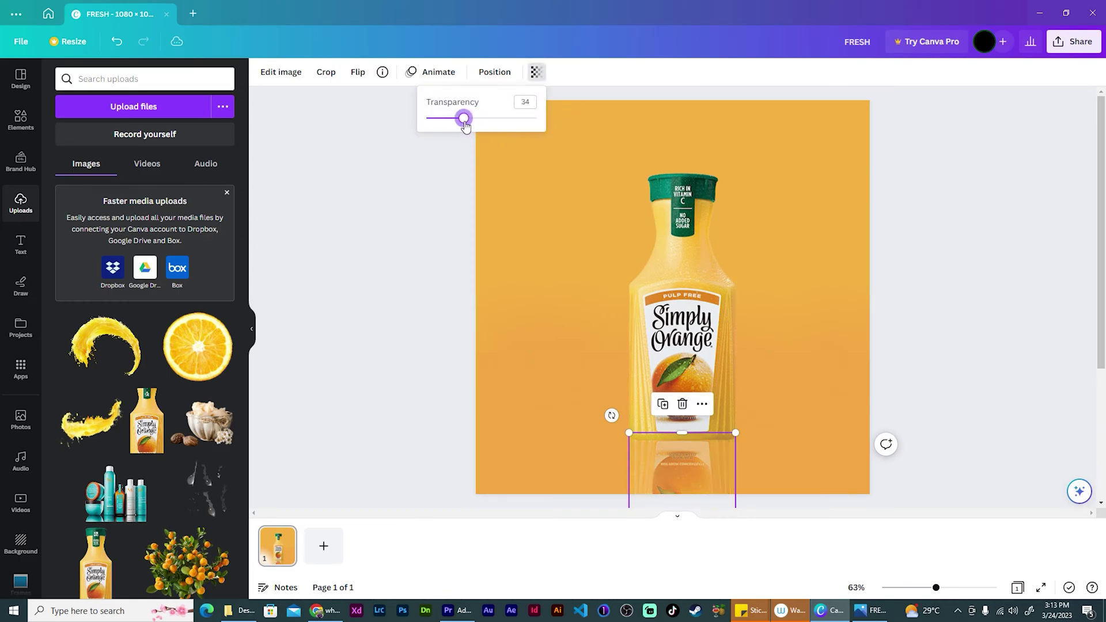
{"action": "left_click", "coordinate": [988, 314]}
{"action": "left_click", "coordinate": [988, 314]}
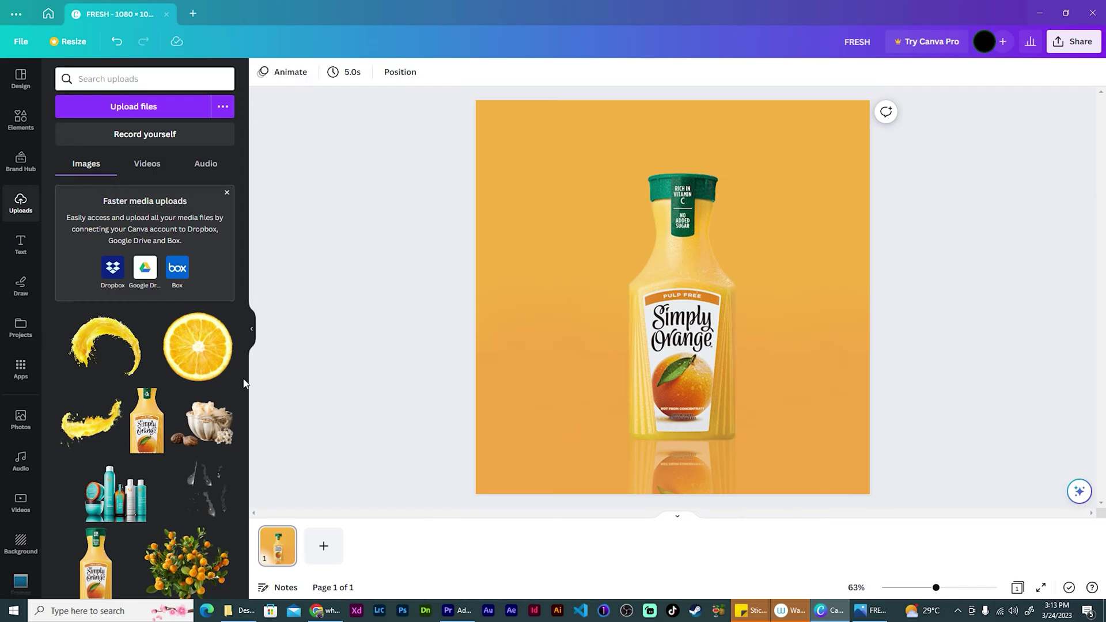
- Add the orange-tree image, enlarge and centre it, and send it behind the bottle
{"action": "left_click", "coordinate": [151, 538]}
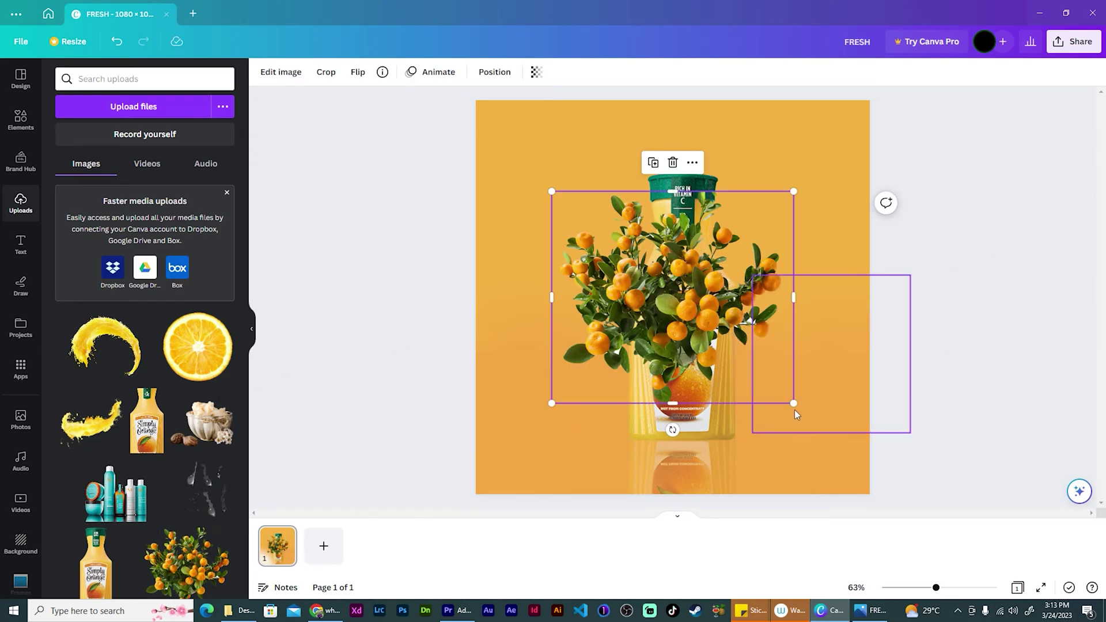
{"action": "left_click_drag", "start_coordinate": [795, 411], "coordinate": [870, 477]}
{"action": "left_click_drag", "start_coordinate": [579, 193], "coordinate": [513, 163]}
{"action": "mouse_move", "coordinate": [671, 289]}
{"action": "left_mouse_down"}
{"action": "mouse_move", "coordinate": [662, 277]}
{"action": "mouse_move", "coordinate": [671, 285]}
{"action": "left_mouse_up"}
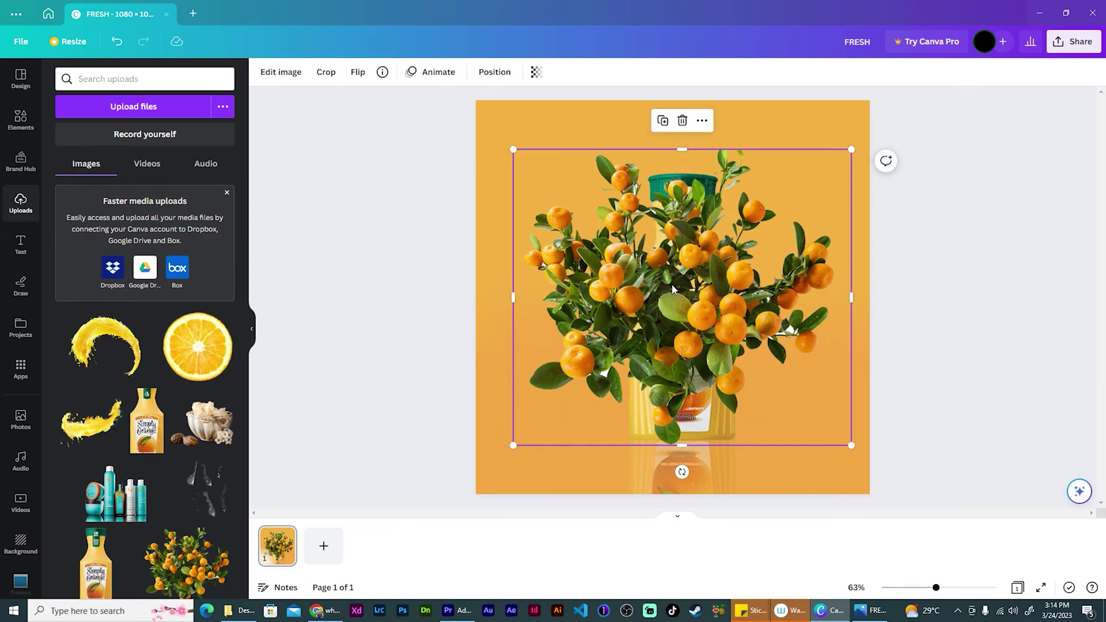
{"action": "key", "text": "ctrl+["}
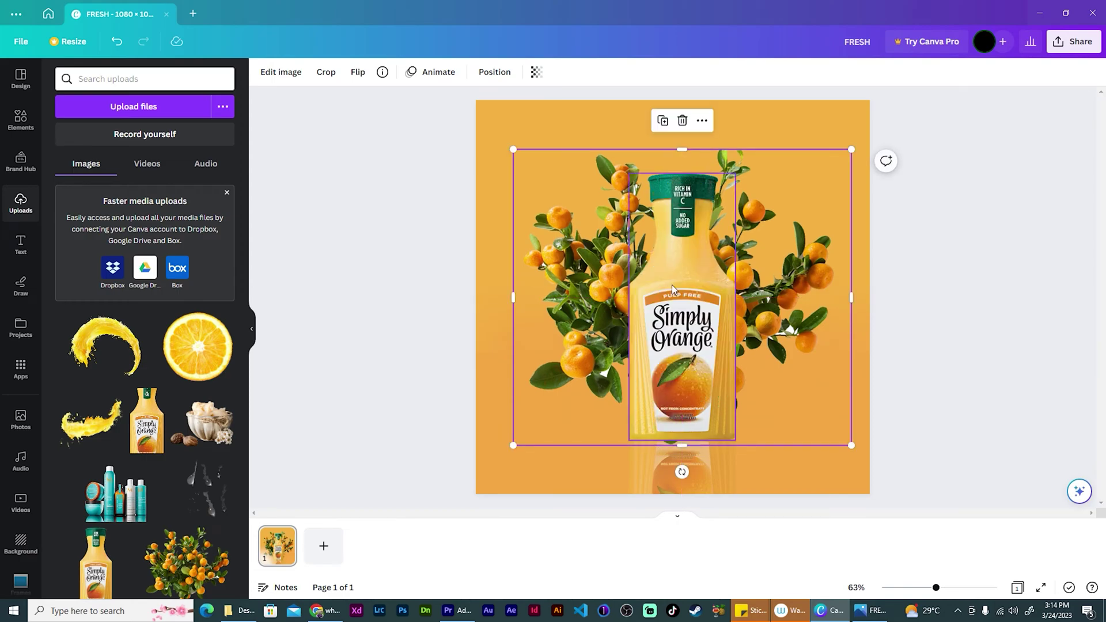
{"action": "left_click", "coordinate": [361, 77]}
{"action": "key", "text": "Escape"}
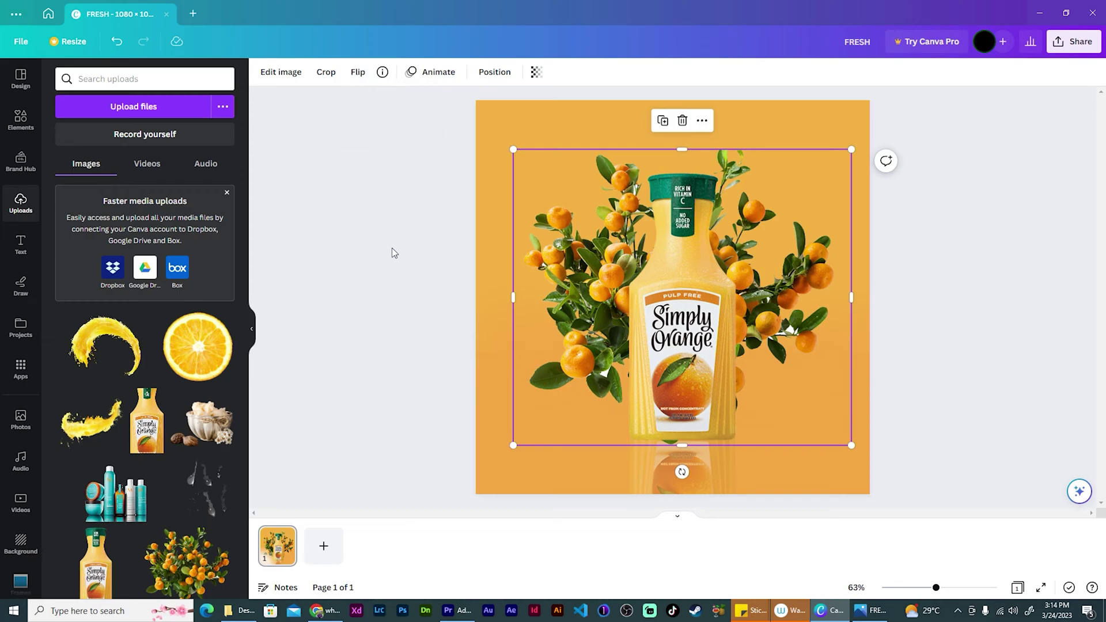
{"action": "left_click", "coordinate": [281, 72]}
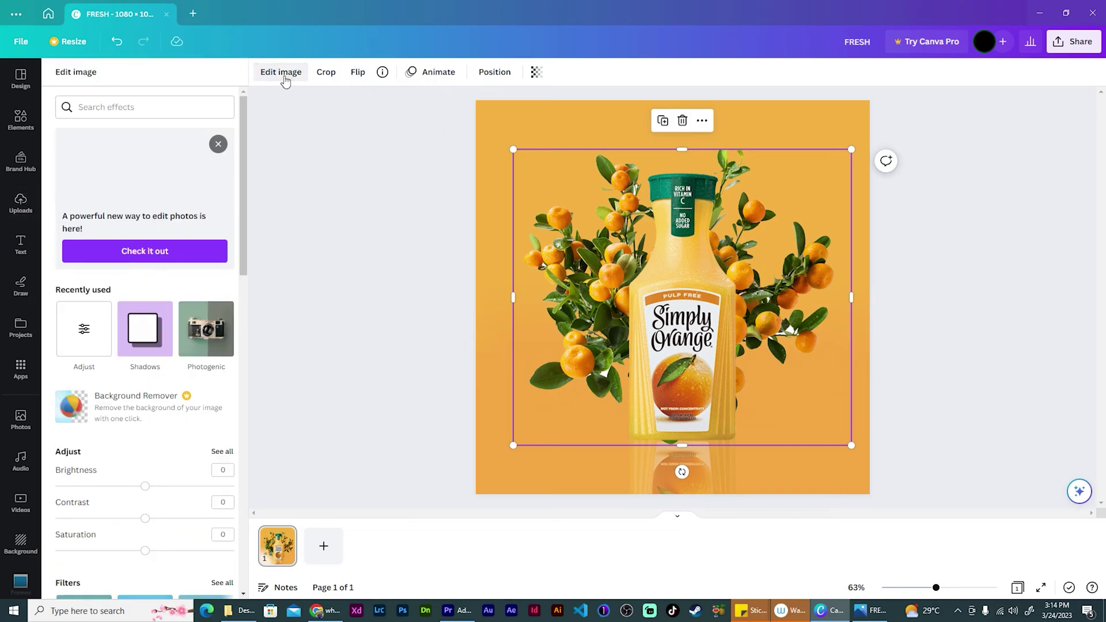
- Set the orange-tree image's Blur adjustment to 12
{"action": "left_click", "coordinate": [228, 452]}
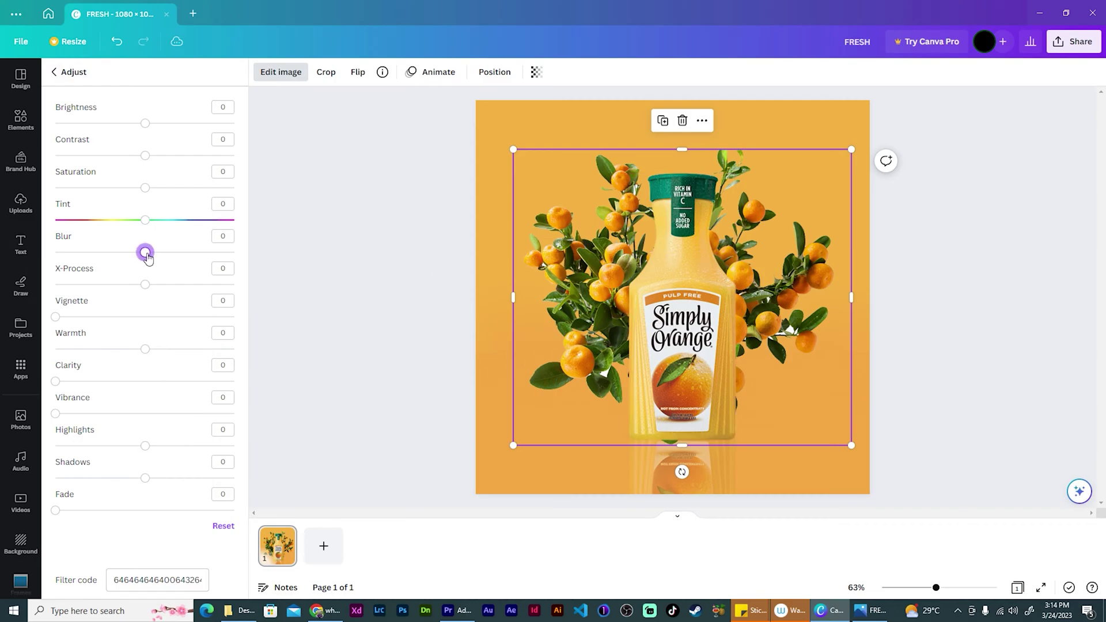
{"action": "left_click_drag", "start_coordinate": [148, 257], "coordinate": [156, 257]}
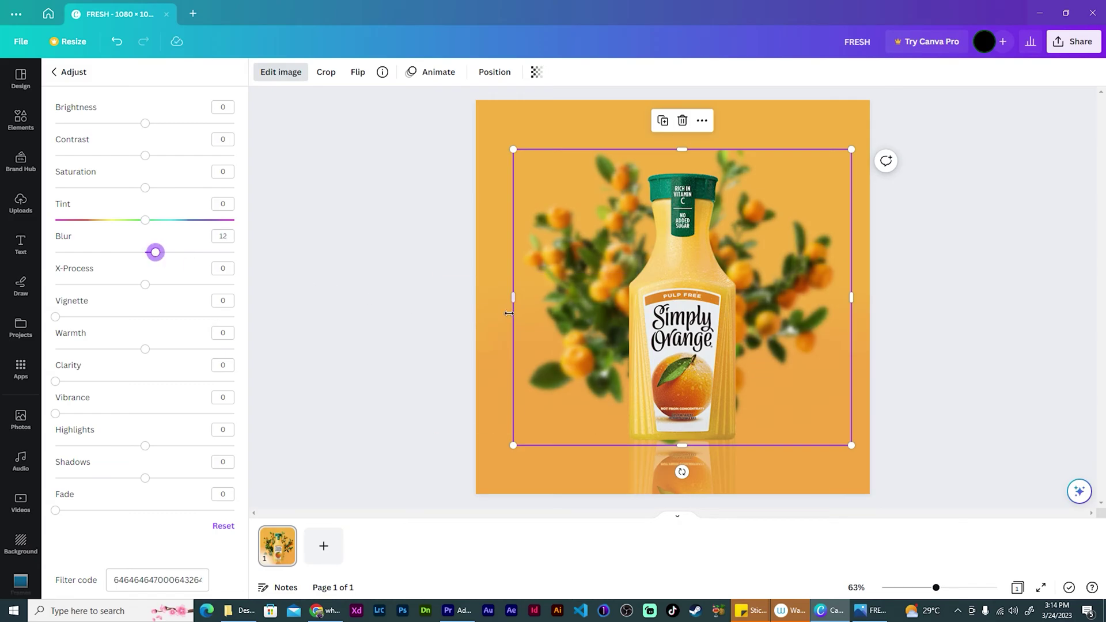
{"action": "left_click", "coordinate": [379, 295]}
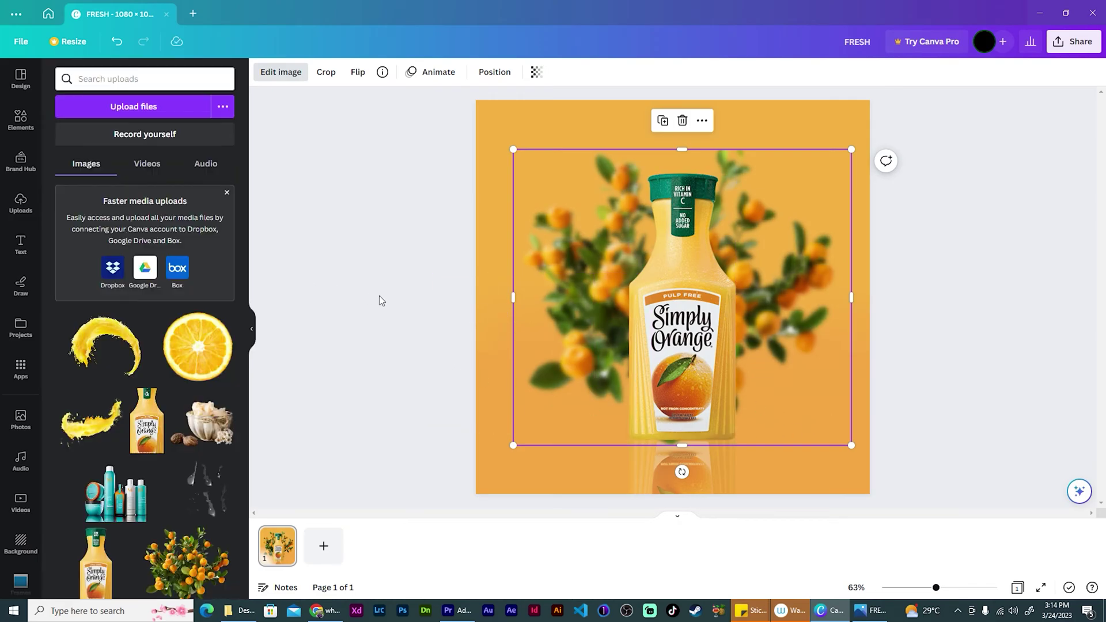
{"action": "left_click", "coordinate": [379, 296]}
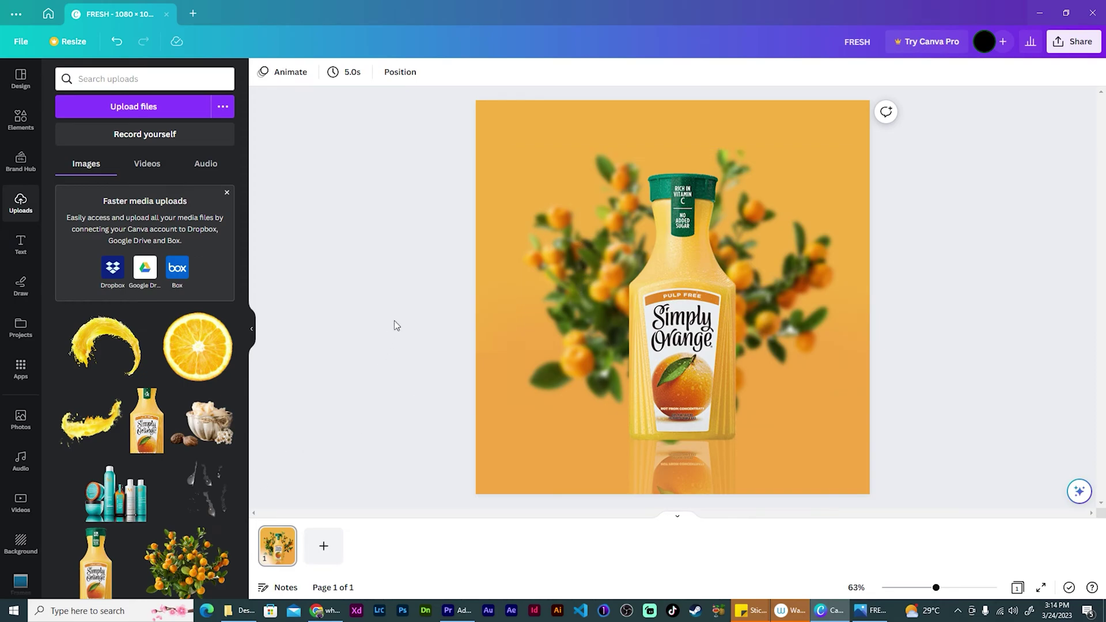
- Add the yellow juice splash, place the lower splash left, send it behind the bottle, and crop it
{"action": "left_click", "coordinate": [108, 429]}
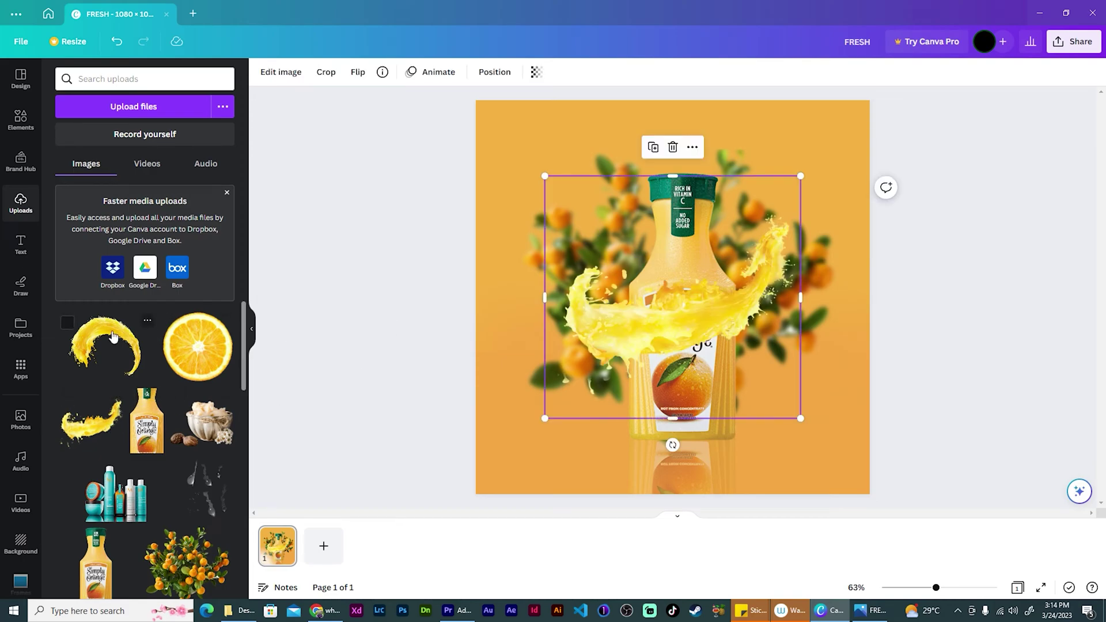
{"action": "left_click_drag", "start_coordinate": [695, 309], "coordinate": [785, 219]}
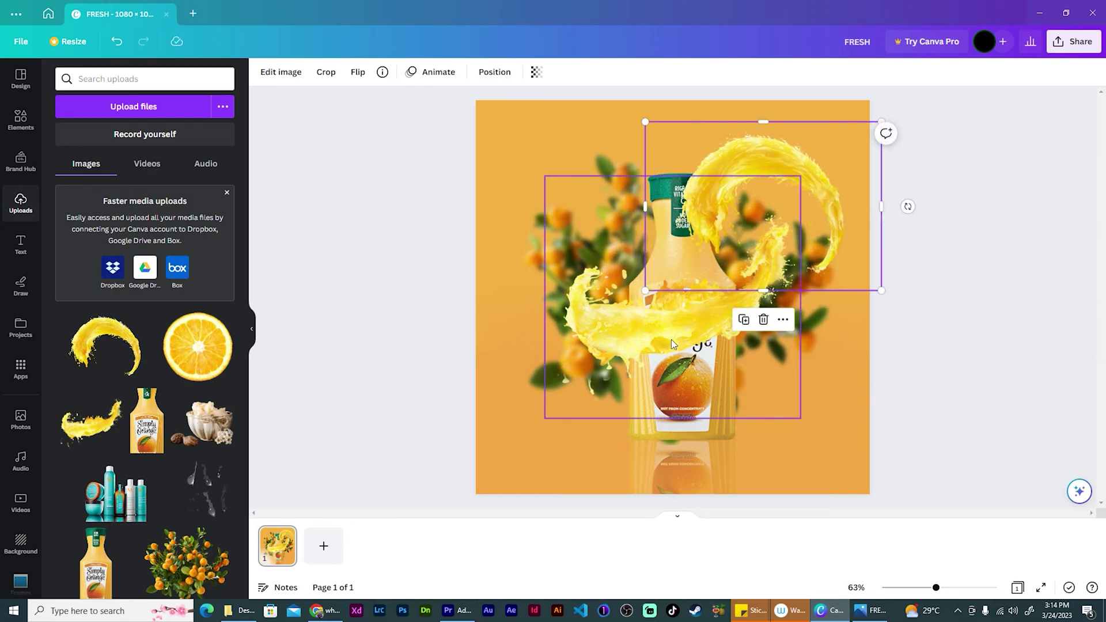
{"action": "left_click_drag", "start_coordinate": [671, 340], "coordinate": [625, 390]}
{"action": "left_click_drag", "start_coordinate": [507, 240], "coordinate": [520, 251]}
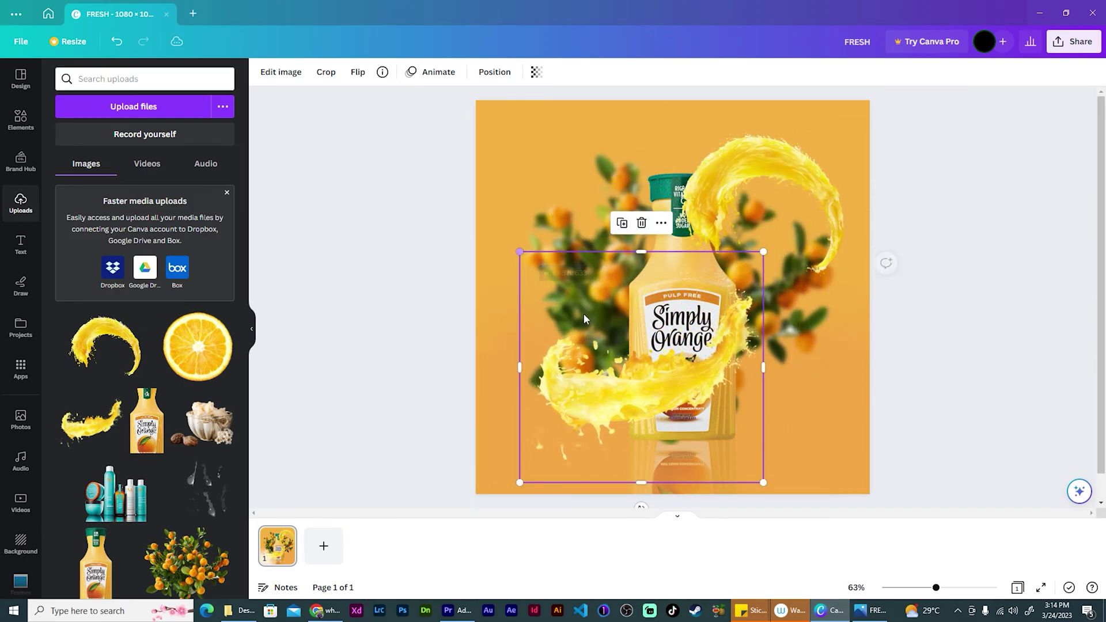
{"action": "left_click_drag", "start_coordinate": [628, 414], "coordinate": [622, 415]}
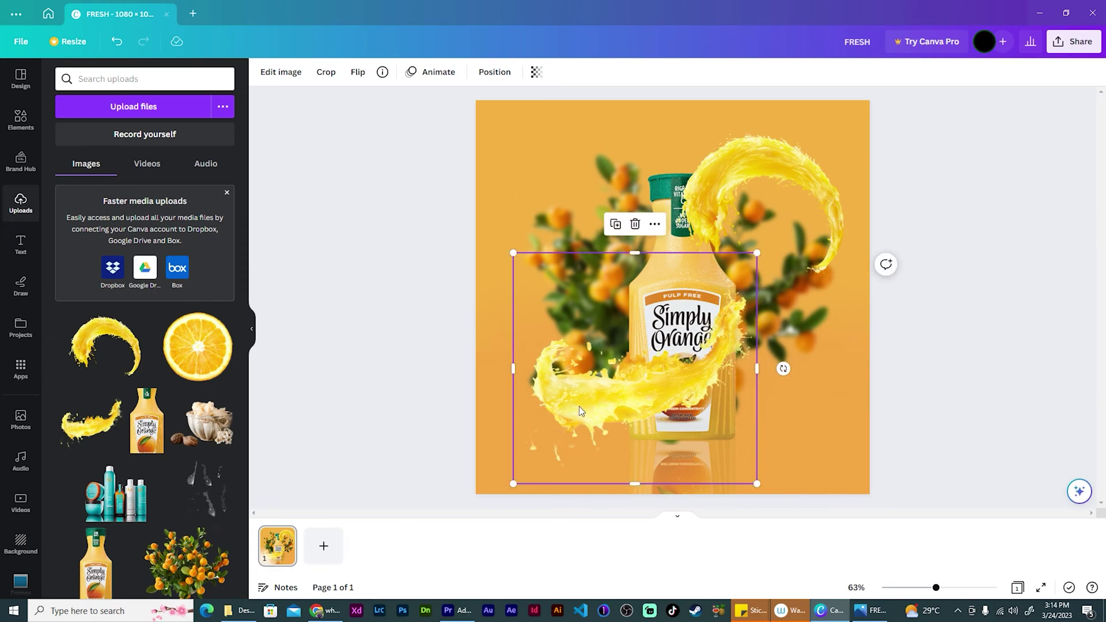
{"action": "key", "text": "ctrl+["}
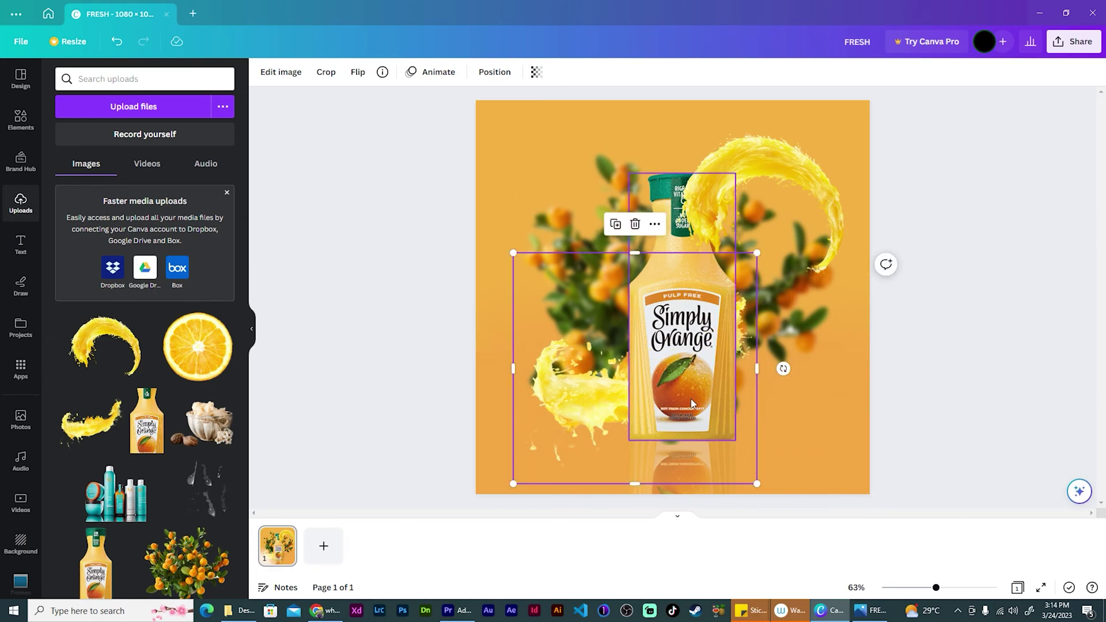
{"action": "left_click_drag", "start_coordinate": [759, 368], "coordinate": [666, 368]}
- Flip the upper splash vertically and horizontally, rotate it about 13° over the bottle, and send it behind
{"action": "left_click", "coordinate": [754, 184]}
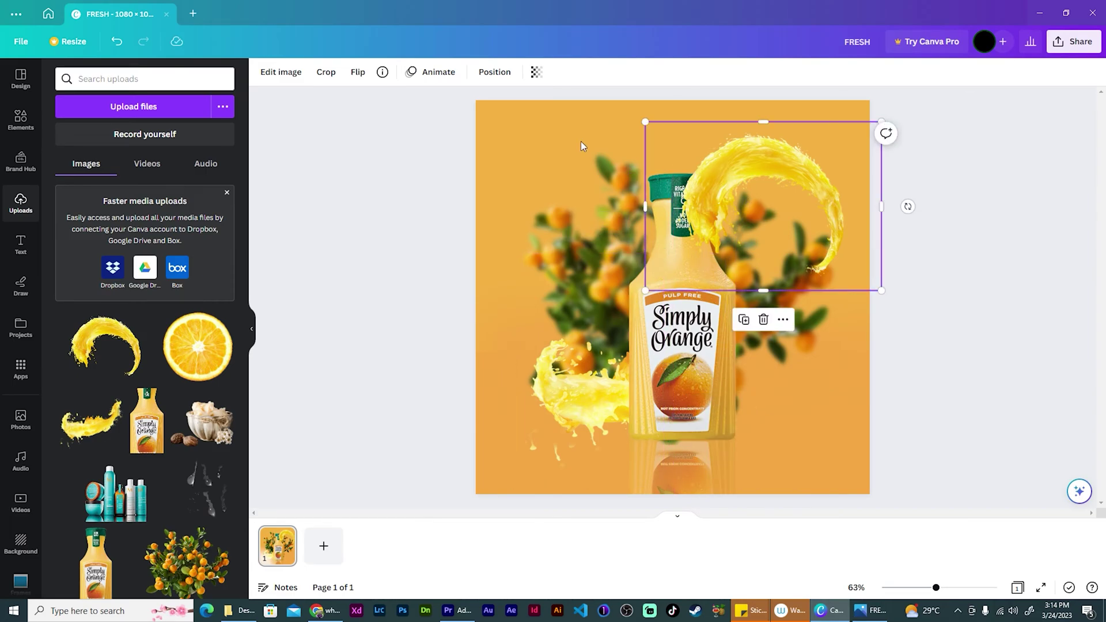
{"action": "left_click", "coordinate": [357, 72]}
{"action": "left_click", "coordinate": [377, 124]}
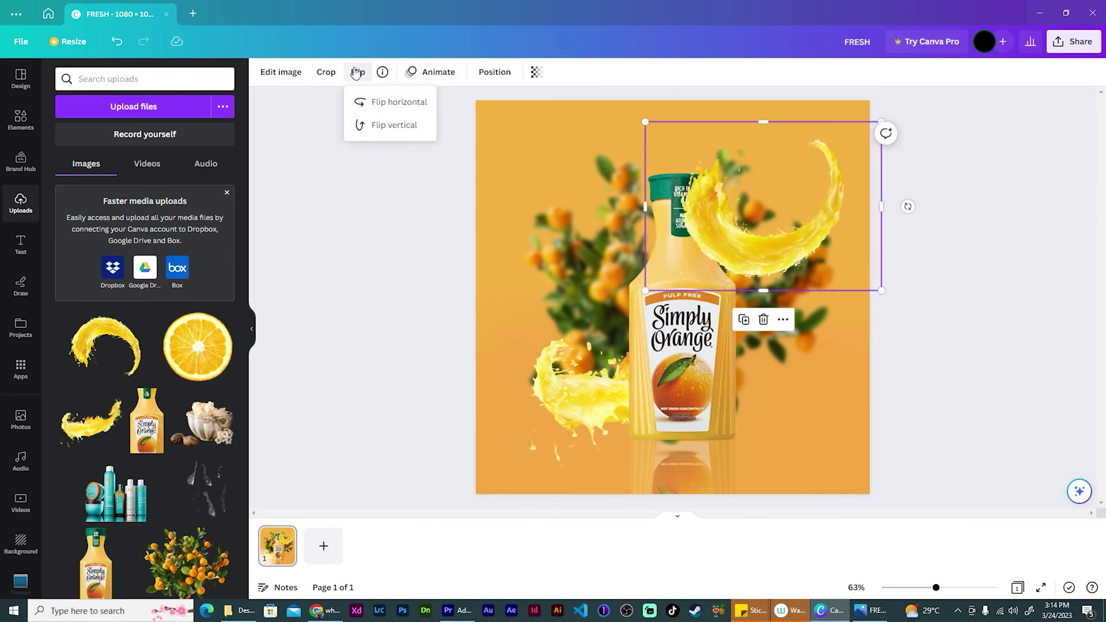
{"action": "left_click", "coordinate": [358, 73]}
{"action": "left_click", "coordinate": [358, 74]}
{"action": "left_click", "coordinate": [368, 102]}
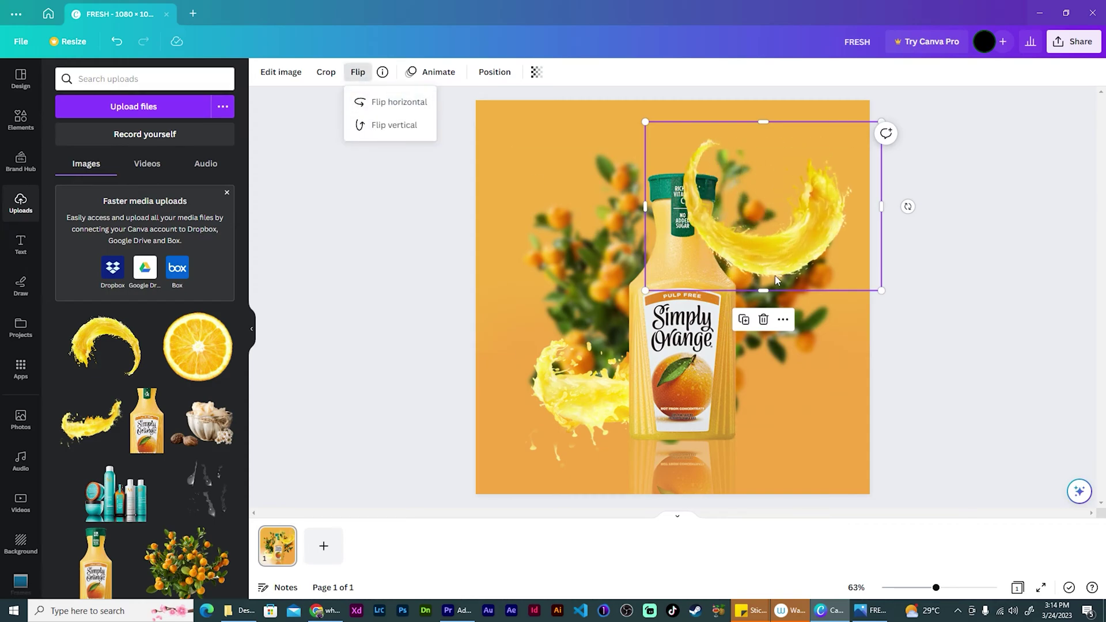
{"action": "left_click_drag", "start_coordinate": [783, 248], "coordinate": [747, 352]}
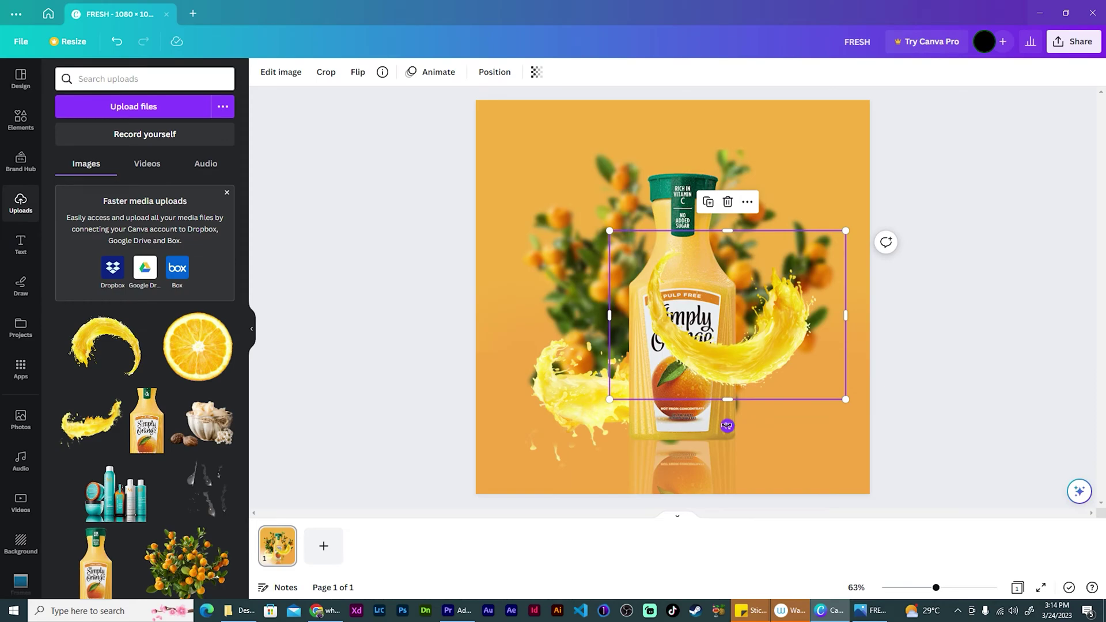
{"action": "left_click_drag", "start_coordinate": [727, 426], "coordinate": [706, 425]}
{"action": "mouse_move", "coordinate": [742, 361]}
{"action": "left_mouse_down"}
{"action": "mouse_move", "coordinate": [761, 370]}
{"action": "mouse_move", "coordinate": [750, 363]}
{"action": "left_mouse_up"}
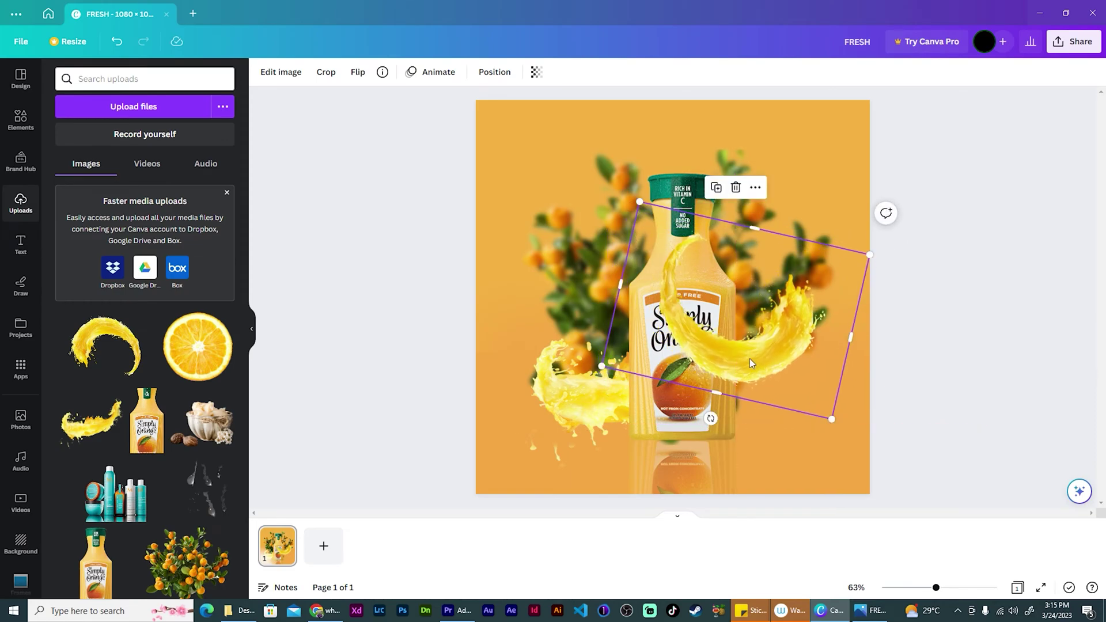
{"action": "key", "text": "ctrl+bracketleft"}
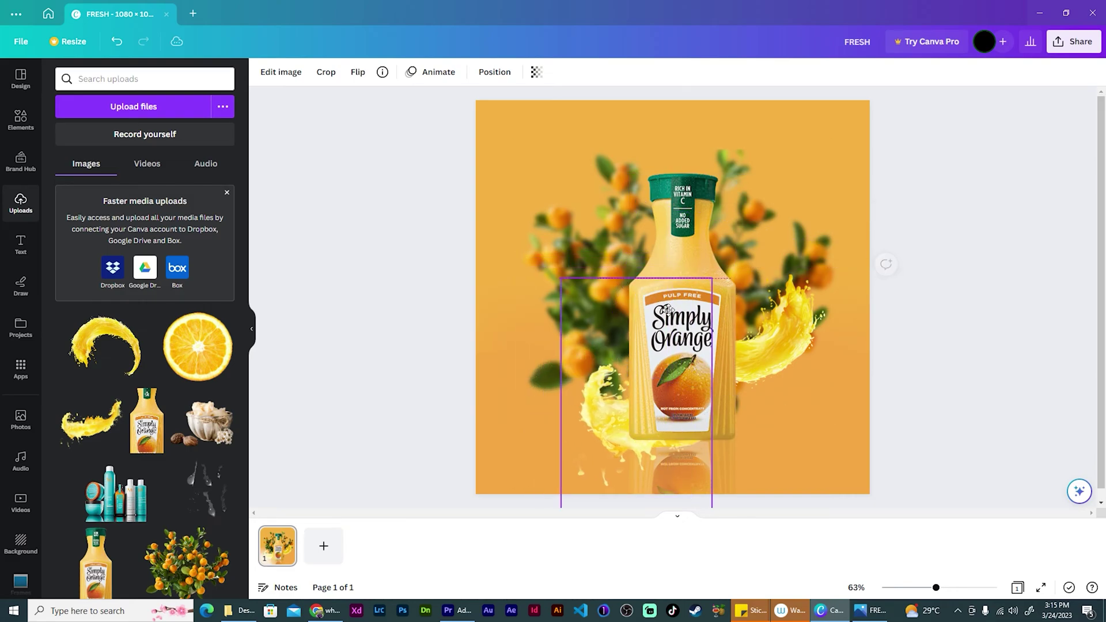
- Shift the left splash up-left and narrow the rotated splash from its left side
{"action": "left_click_drag", "start_coordinate": [667, 310], "coordinate": [620, 284]}
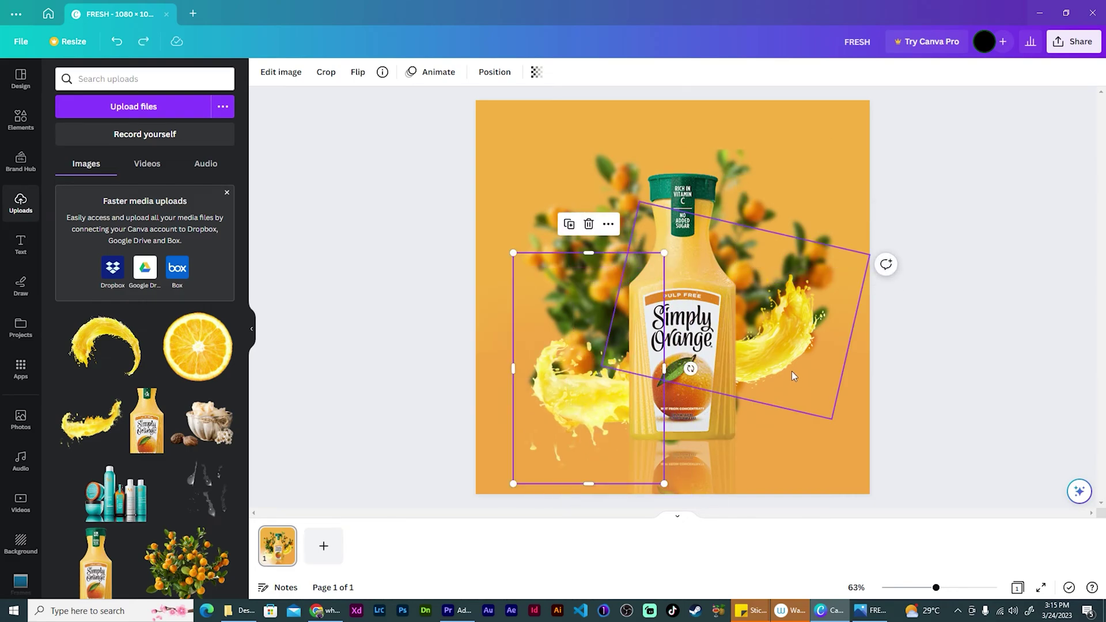
{"action": "left_click", "coordinate": [756, 347]}
{"action": "left_click_drag", "start_coordinate": [620, 284], "coordinate": [713, 307]}
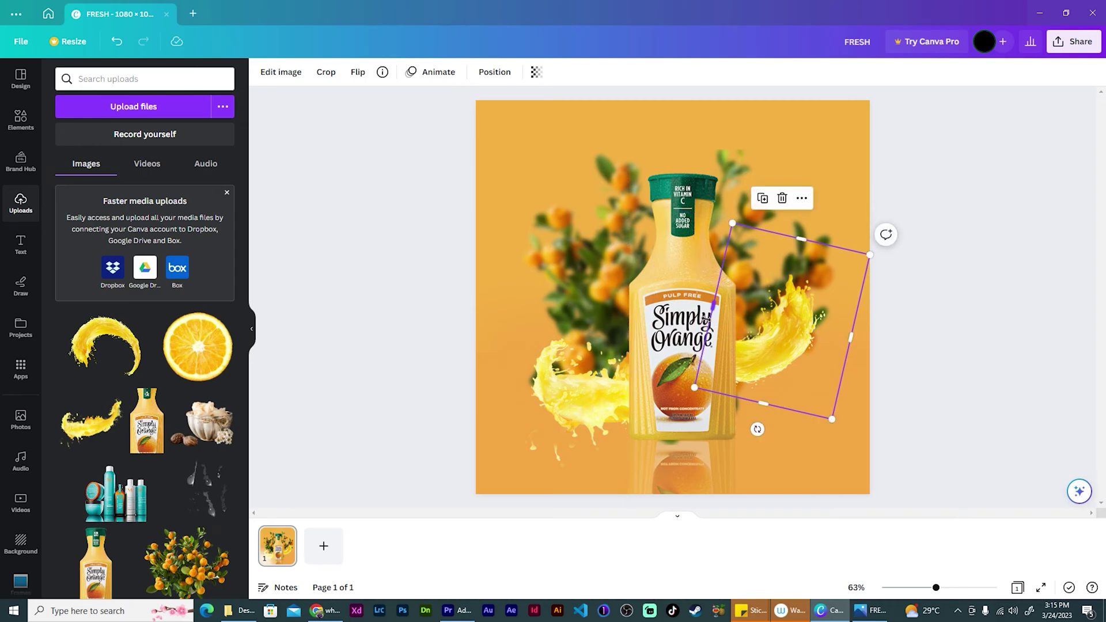
{"action": "left_click", "coordinate": [937, 383]}
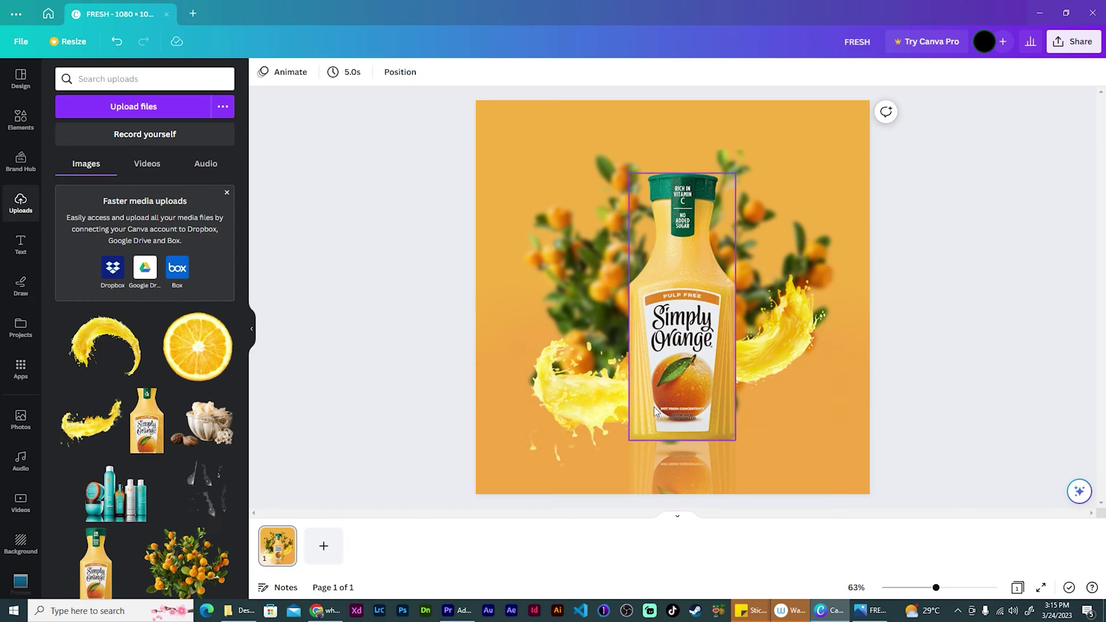
- Add the orange-slice image, shrink it and place it on the left juice splash
{"action": "left_click", "coordinate": [197, 347]}
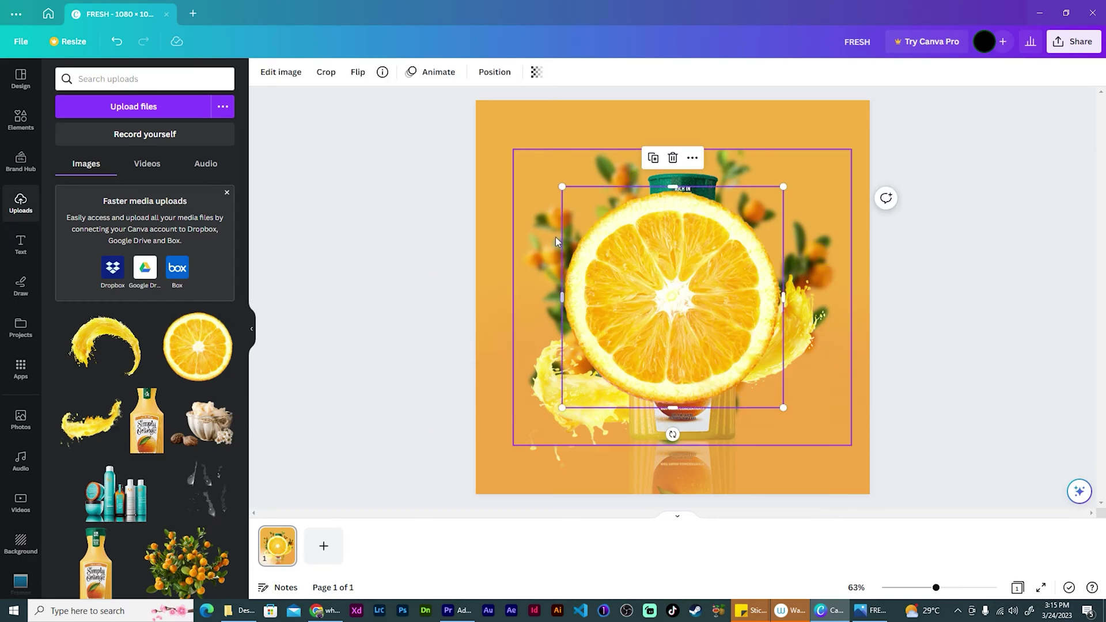
{"action": "left_click_drag", "start_coordinate": [562, 186], "coordinate": [695, 318]}
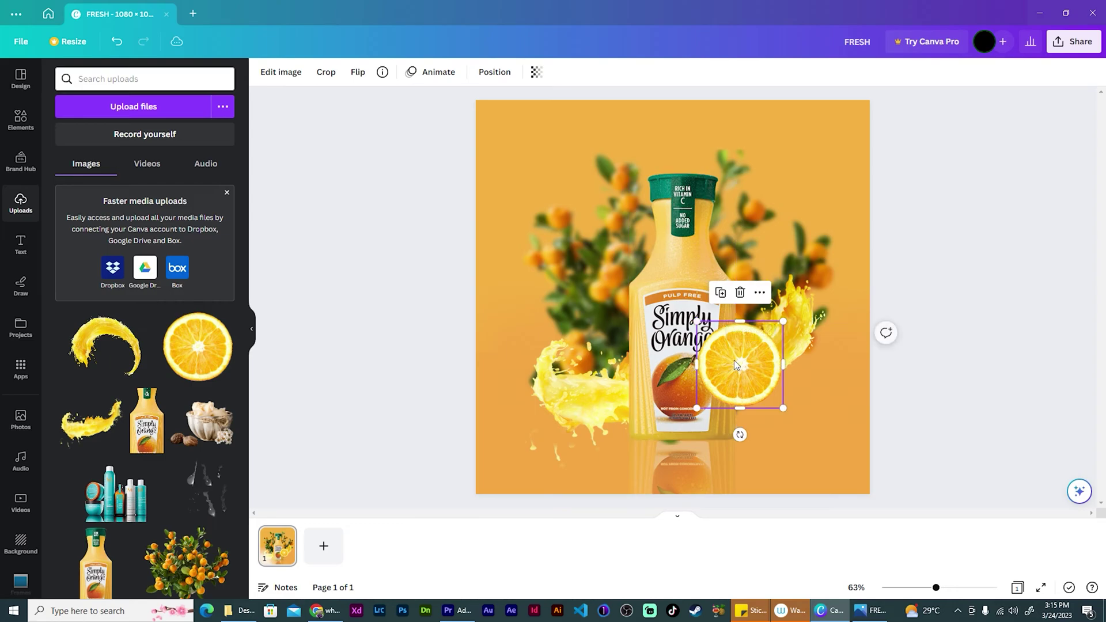
{"action": "left_click_drag", "start_coordinate": [733, 361], "coordinate": [594, 363]}
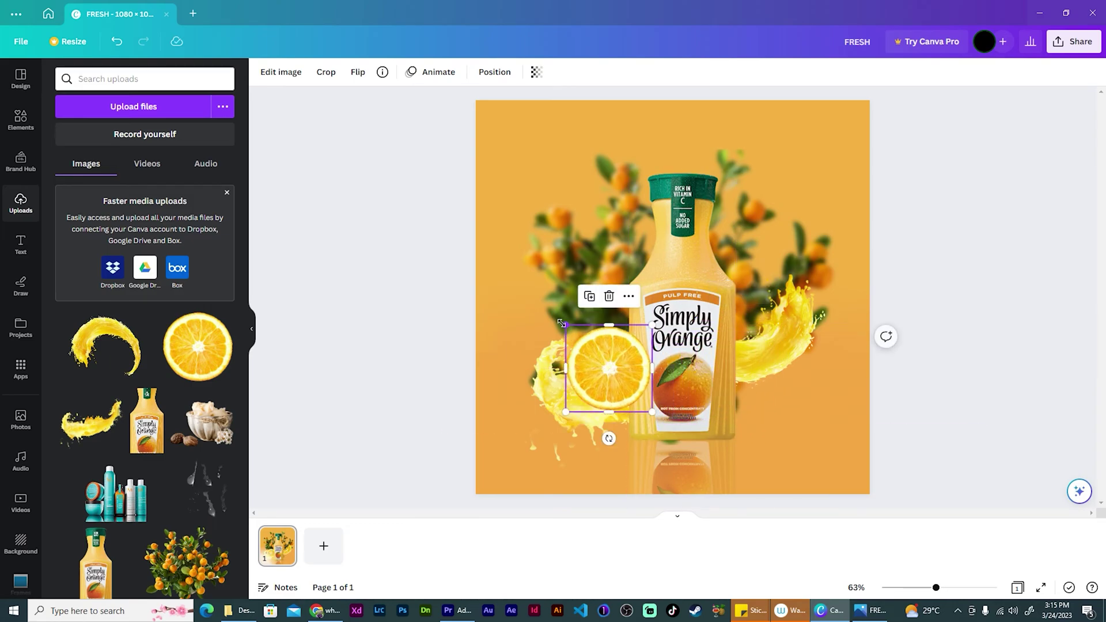
{"action": "left_click_drag", "start_coordinate": [566, 324], "coordinate": [579, 338]}
{"action": "left_click_drag", "start_coordinate": [610, 384], "coordinate": [604, 381]}
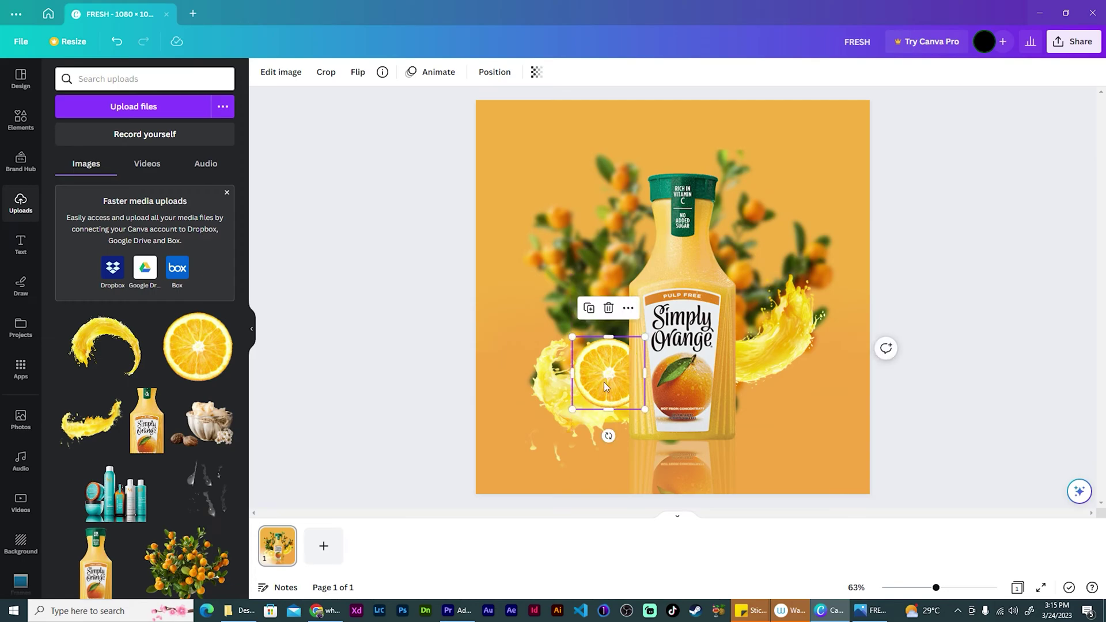
- Duplicate the slice onto the right splash, resizing the right to 181 px and the left to 173 px
{"action": "key", "text": "ctrl+d"}
{"action": "left_click_drag", "start_coordinate": [607, 382], "coordinate": [743, 330]}
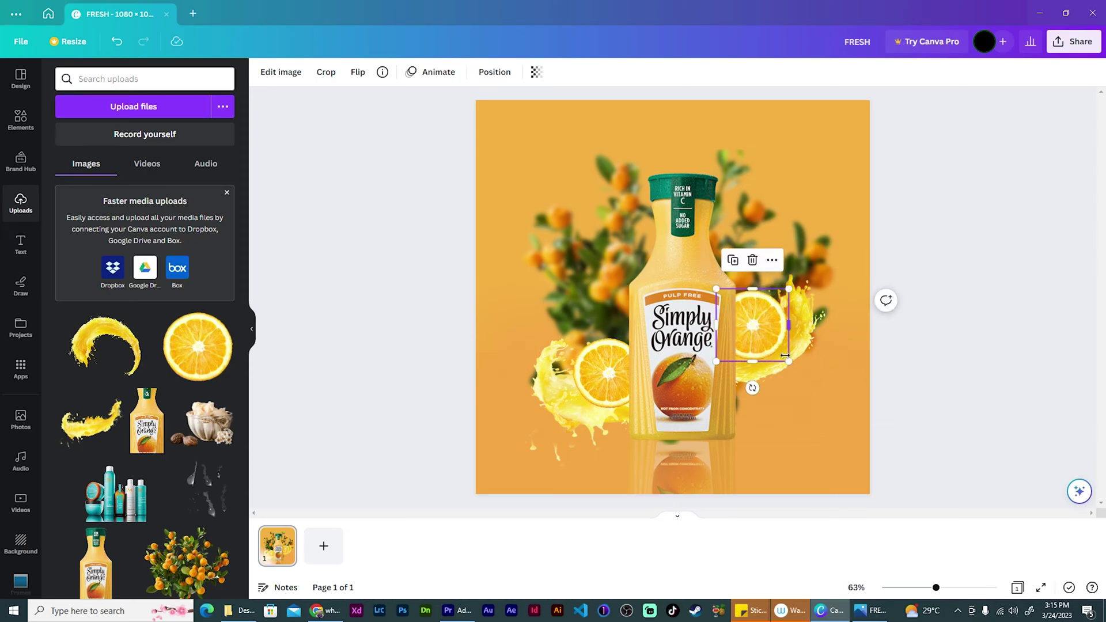
{"action": "left_click_drag", "start_coordinate": [788, 361], "coordinate": [753, 325]}
{"action": "left_click", "coordinate": [580, 350]}
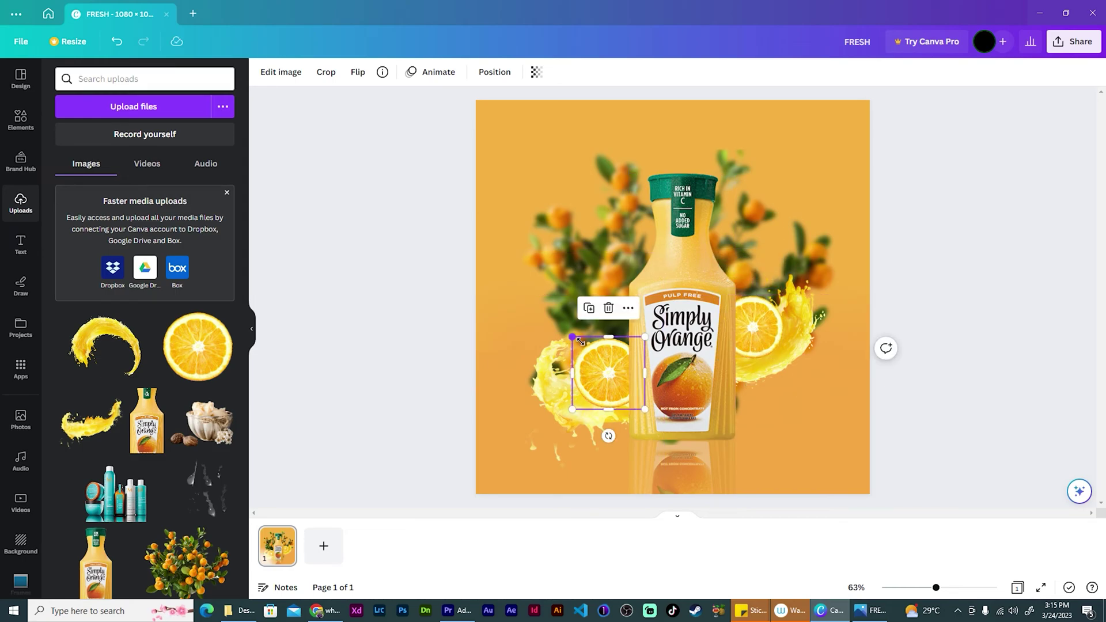
{"action": "left_click_drag", "start_coordinate": [573, 337], "coordinate": [609, 380]}
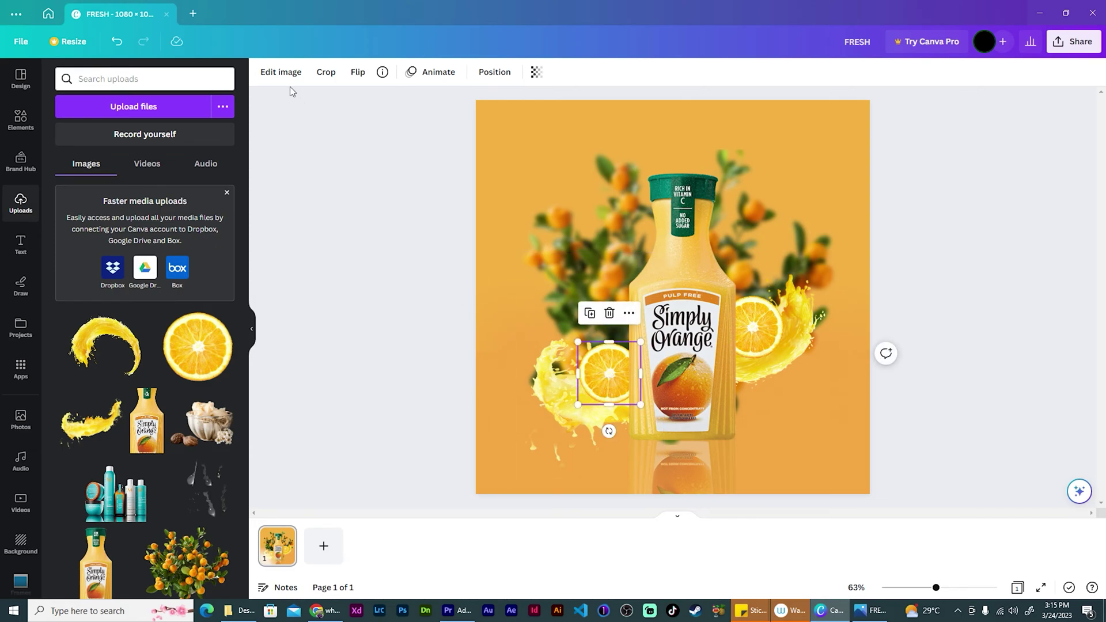
- Give the left orange slice a drop shadow with transparency lowered to about 37
{"action": "left_click", "coordinate": [284, 73]}
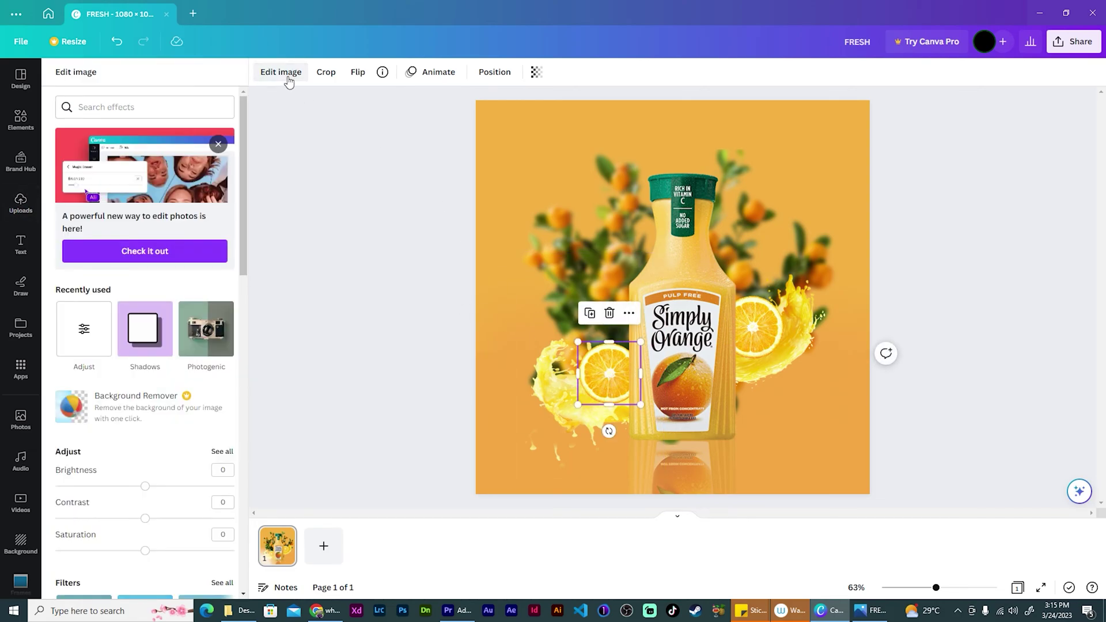
{"action": "left_click", "coordinate": [153, 333]}
{"action": "left_click", "coordinate": [207, 127]}
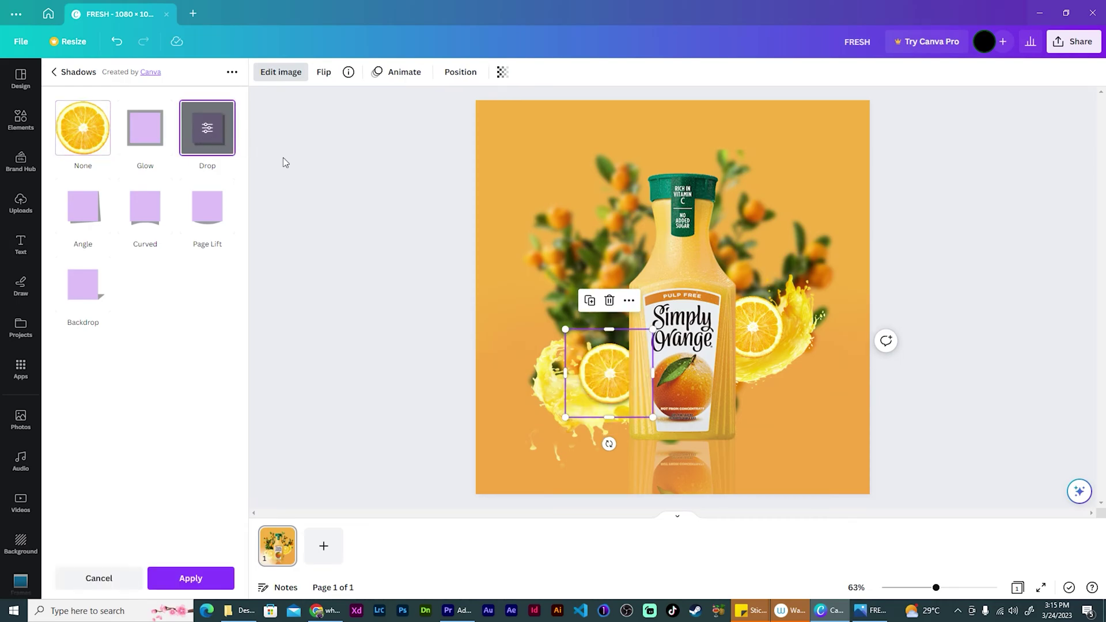
{"action": "left_click", "coordinate": [207, 126]}
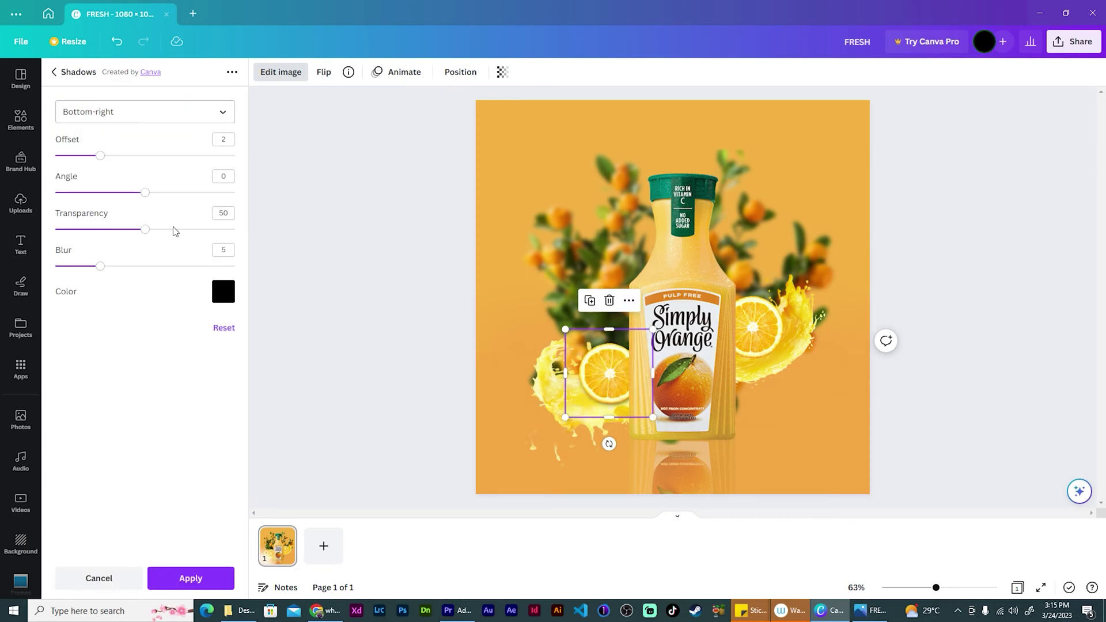
{"action": "left_click_drag", "start_coordinate": [148, 234], "coordinate": [122, 237]}
- Give the right orange slice a drop shadow with transparency 37
{"action": "left_click", "coordinate": [748, 325]}
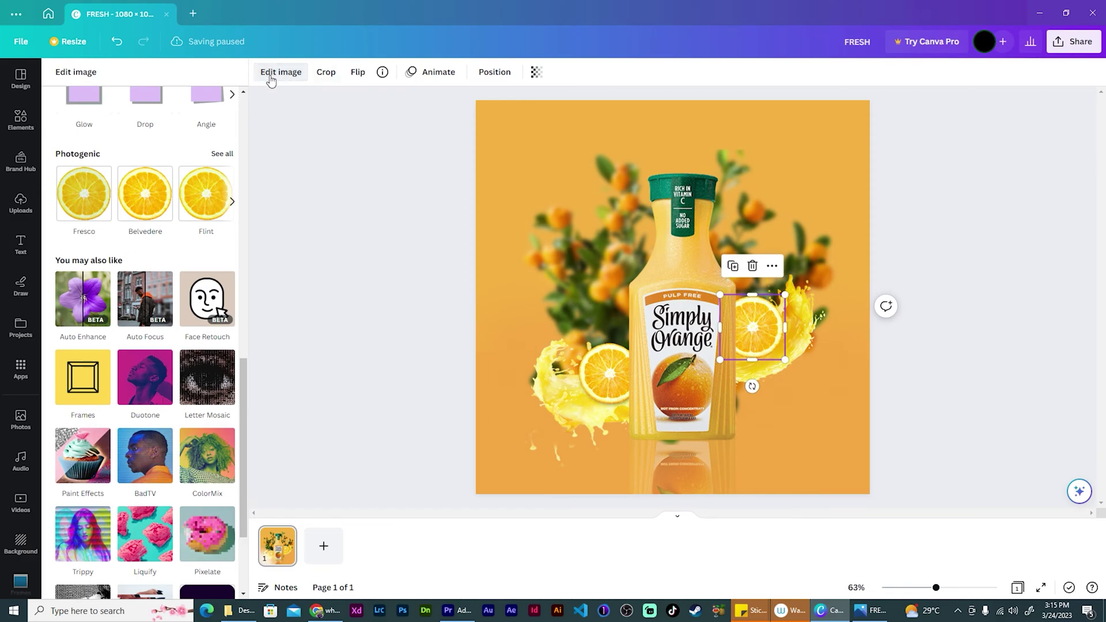
{"action": "left_click", "coordinate": [151, 112]}
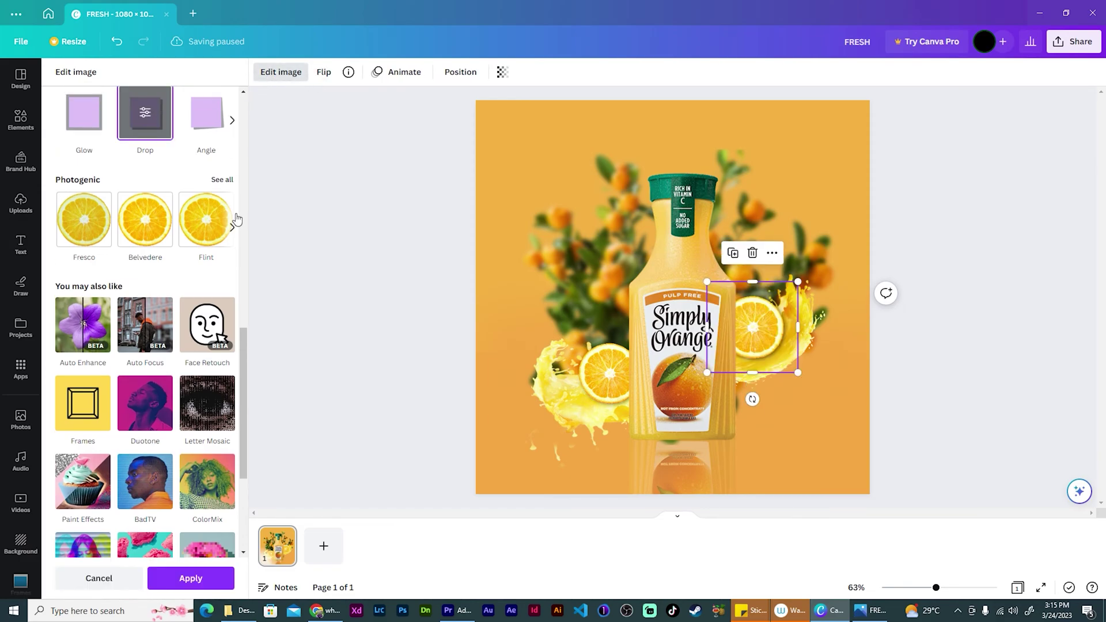
{"action": "left_click", "coordinate": [147, 121]}
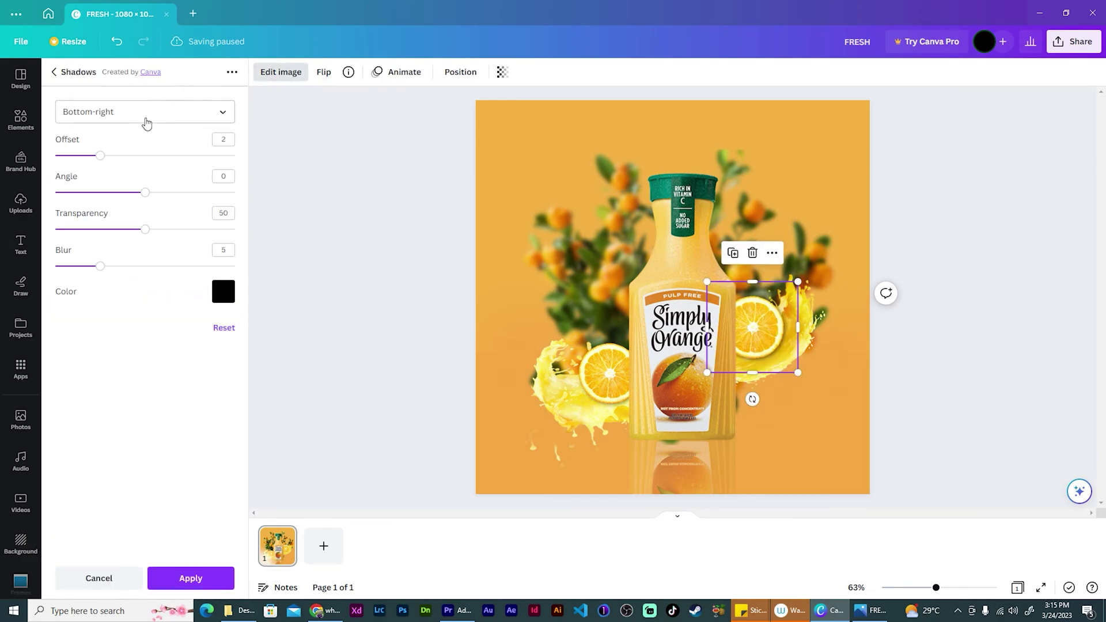
{"action": "double_click", "coordinate": [227, 214]}
{"action": "type", "text": "37"}
{"action": "key", "text": "Return"}
{"action": "left_click", "coordinate": [309, 263]}
{"action": "left_click", "coordinate": [375, 314]}
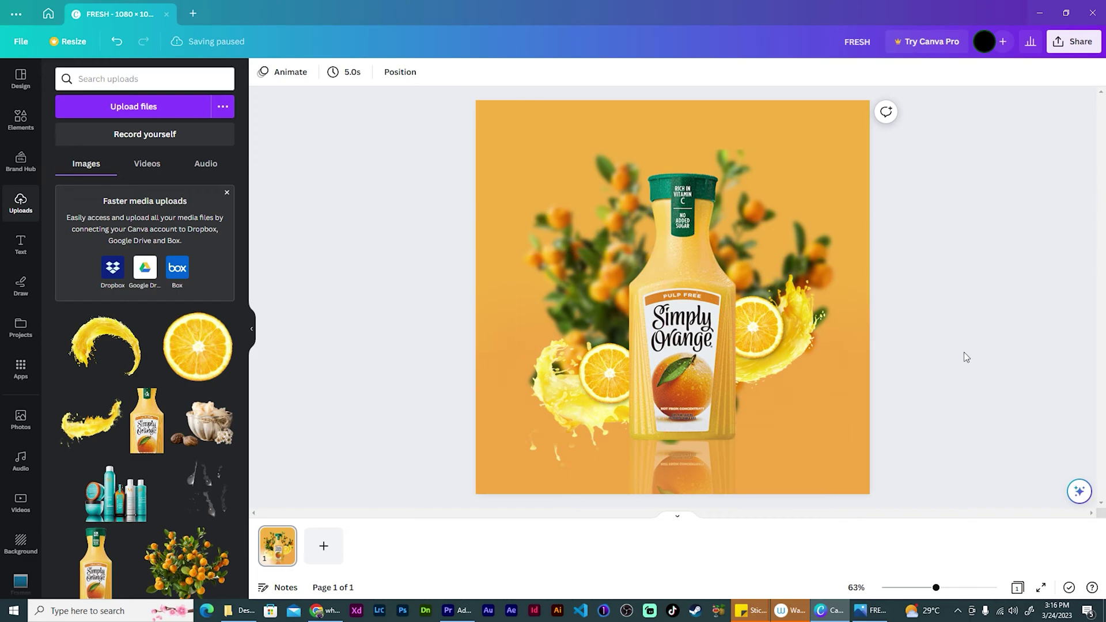
- Lower the left juice splash's tint and raise its saturation to about 20
{"action": "left_click", "coordinate": [577, 427]}
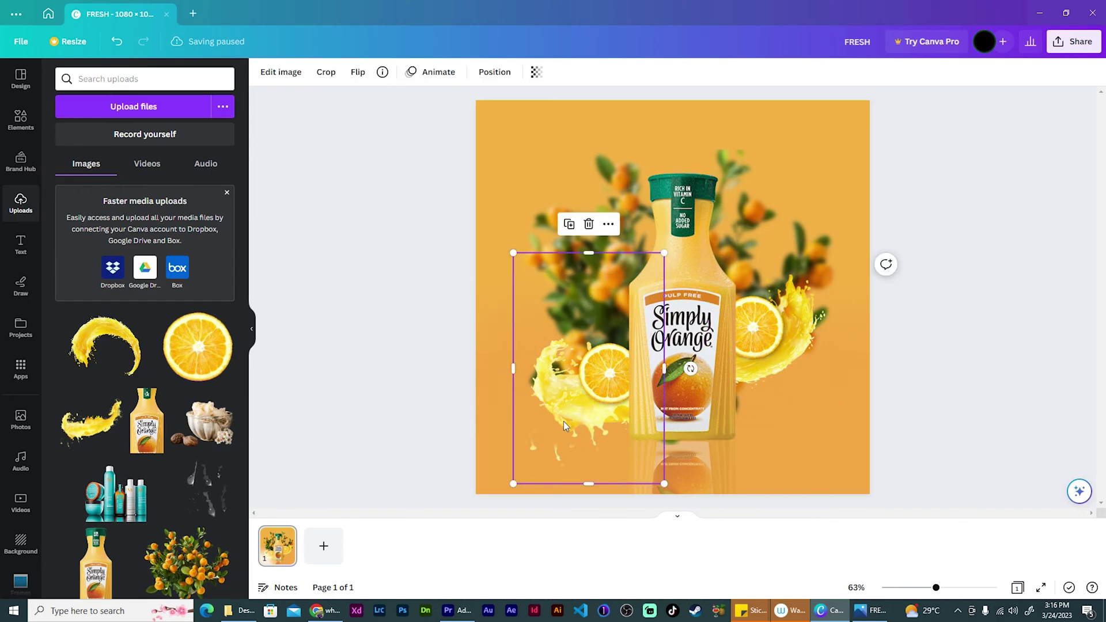
{"action": "left_click", "coordinate": [282, 73]}
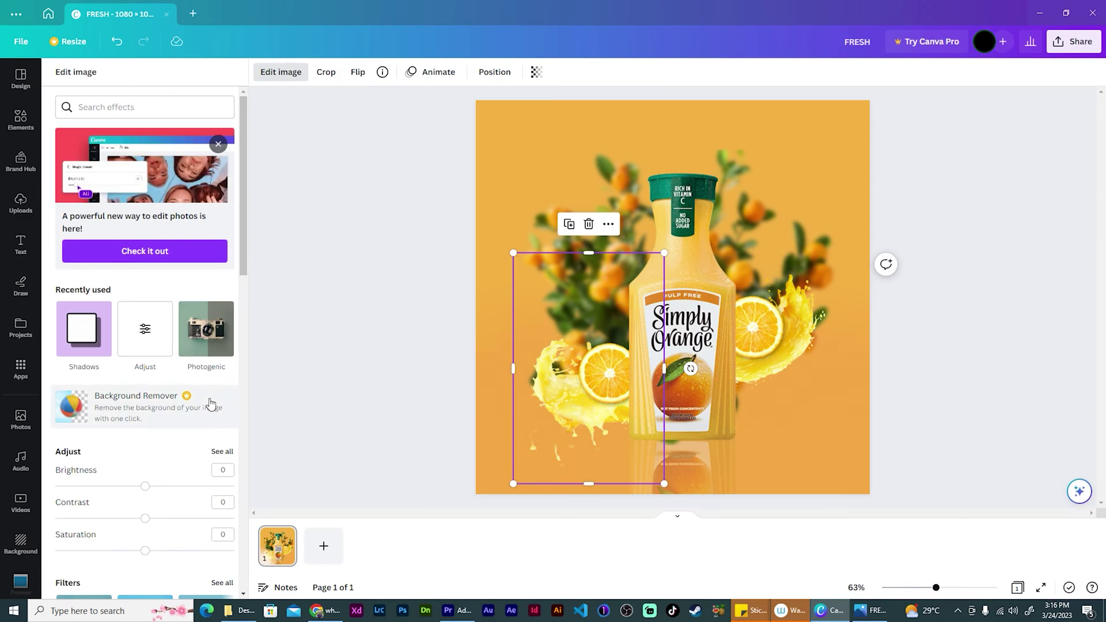
{"action": "left_click", "coordinate": [222, 452]}
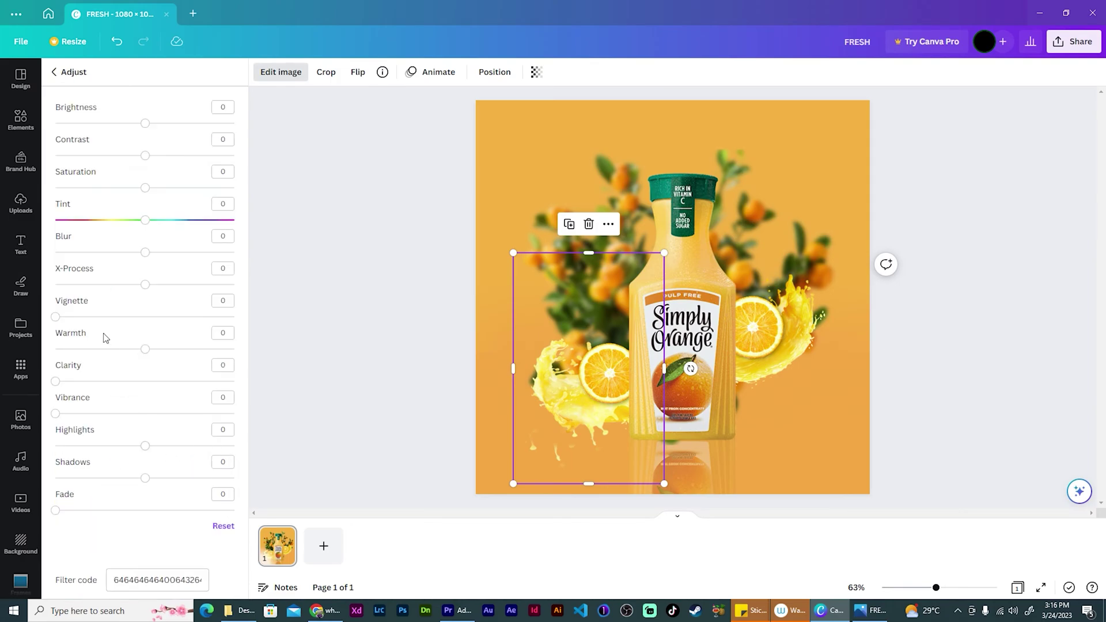
{"action": "left_click_drag", "start_coordinate": [147, 224], "coordinate": [81, 225]}
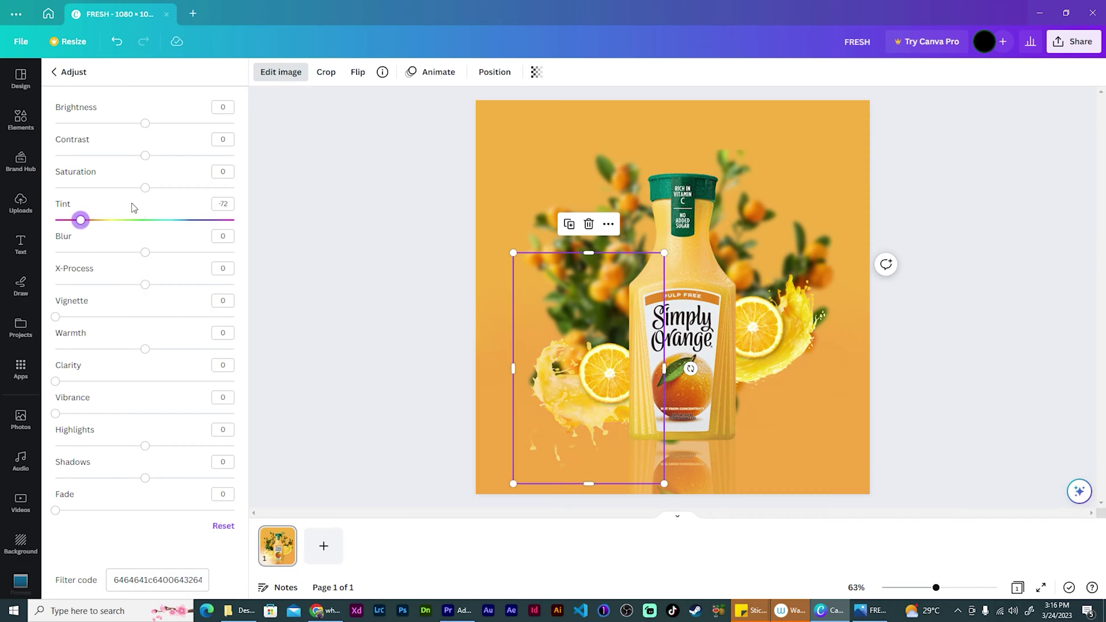
{"action": "left_click_drag", "start_coordinate": [144, 187], "coordinate": [164, 188]}
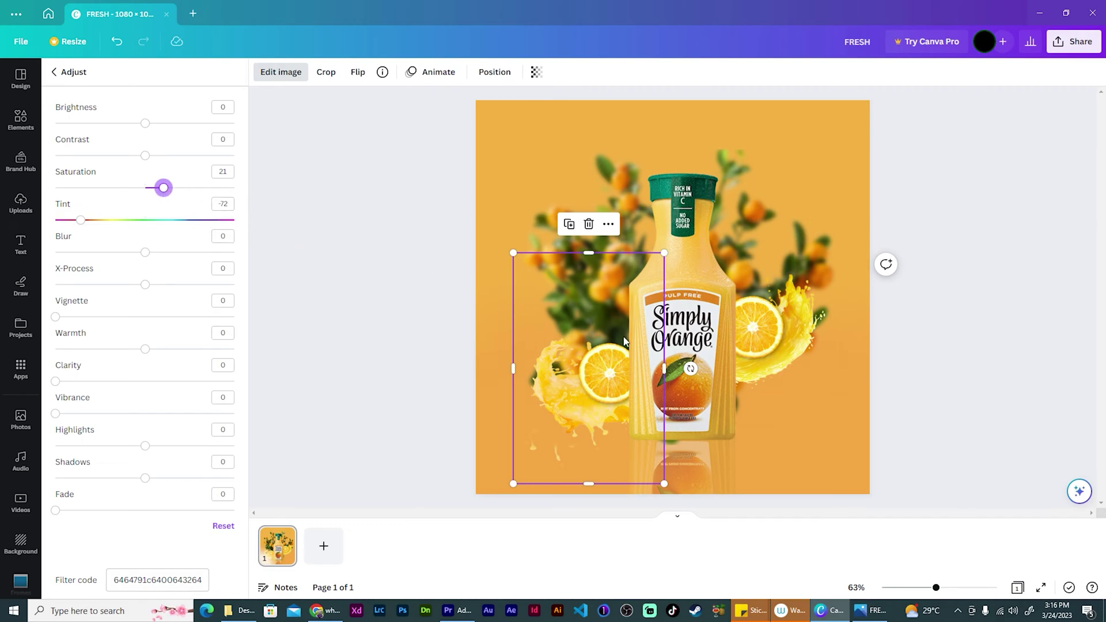
- Set the right juice splash's tint to -72 and bring its saturation down to 13
{"action": "left_click", "coordinate": [808, 338]}
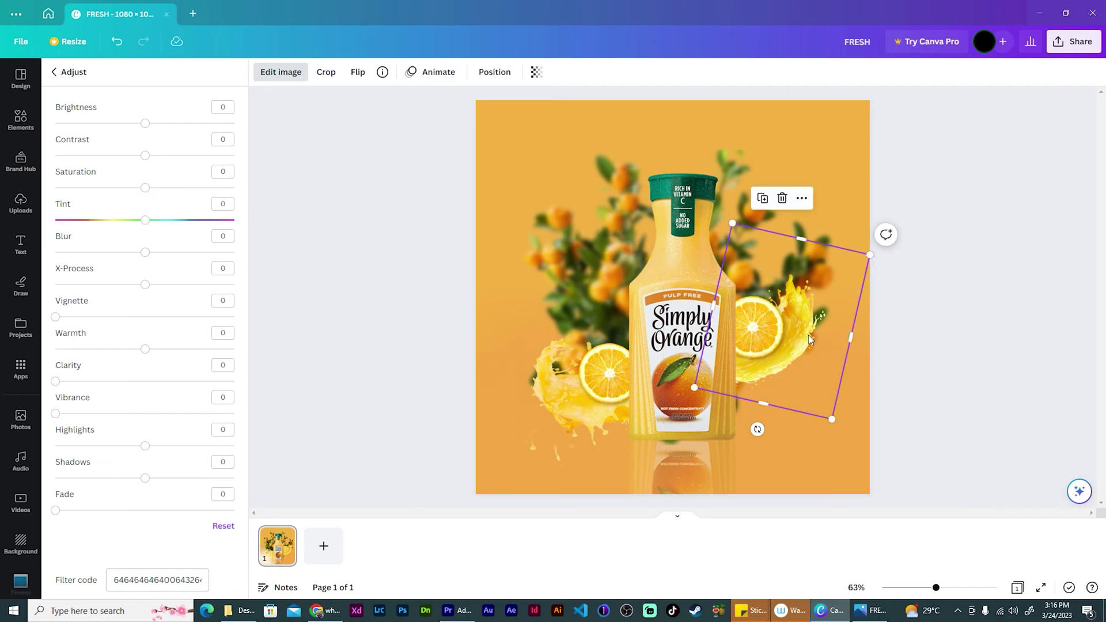
{"action": "left_click", "coordinate": [219, 205]}
{"action": "type", "text": "-72"}
{"action": "left_click", "coordinate": [223, 171]}
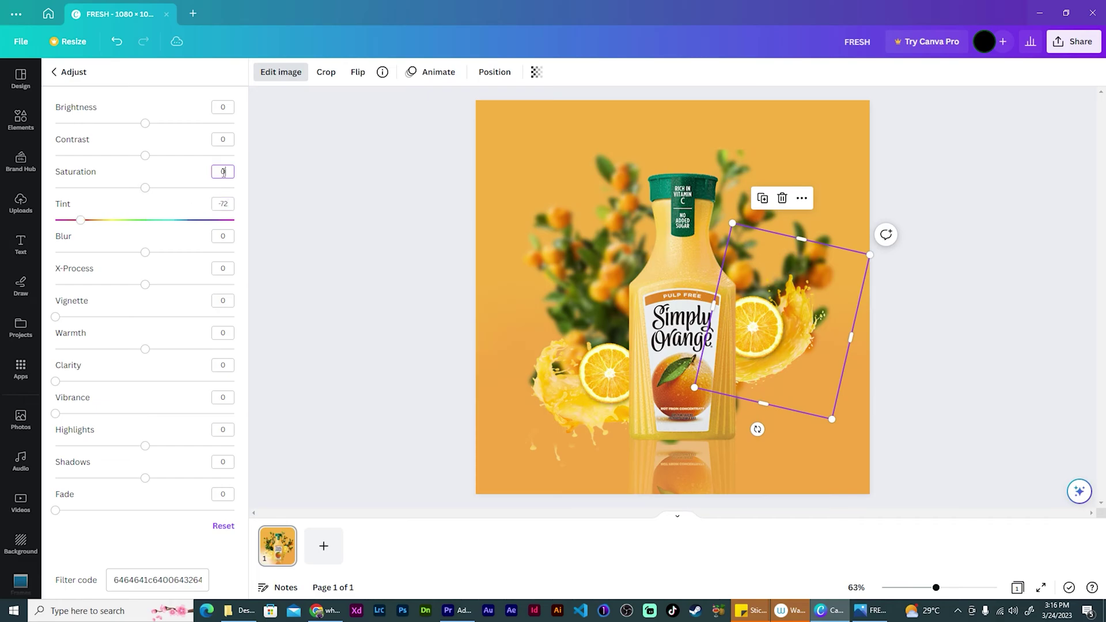
{"action": "type", "text": "100"}
{"action": "type", "text": "21"}
{"action": "key", "text": "Return"}
{"action": "mouse_move", "coordinate": [163, 188]}
{"action": "left_mouse_down"}
{"action": "mouse_move", "coordinate": [128, 187]}
{"action": "mouse_move", "coordinate": [157, 189]}
{"action": "left_mouse_up"}
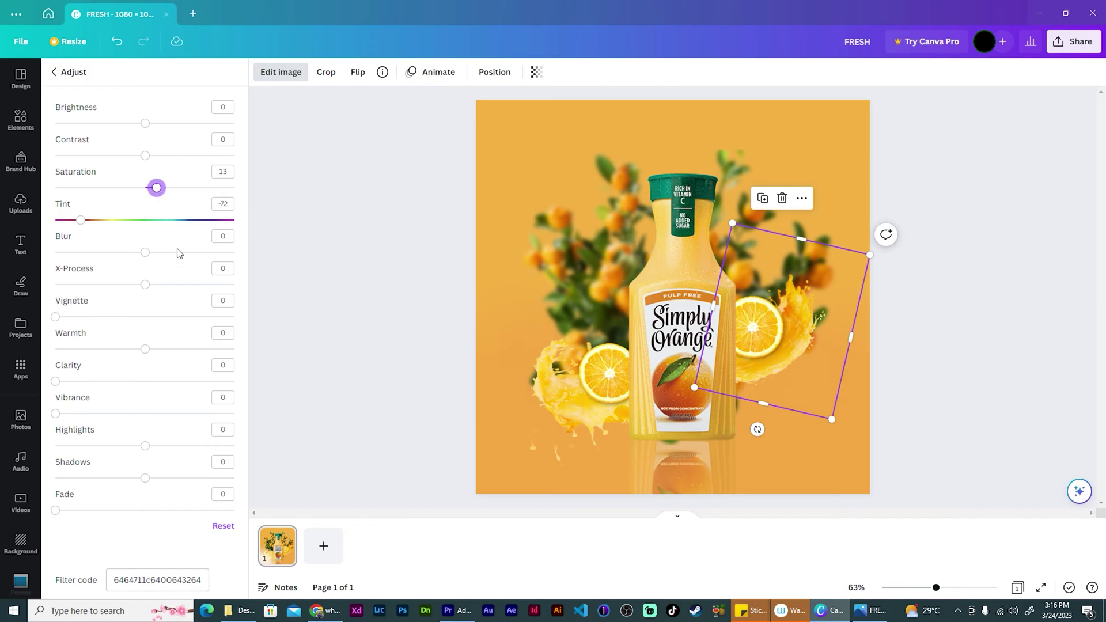
{"action": "key", "text": "Escape"}
{"action": "key", "text": "Escape"}
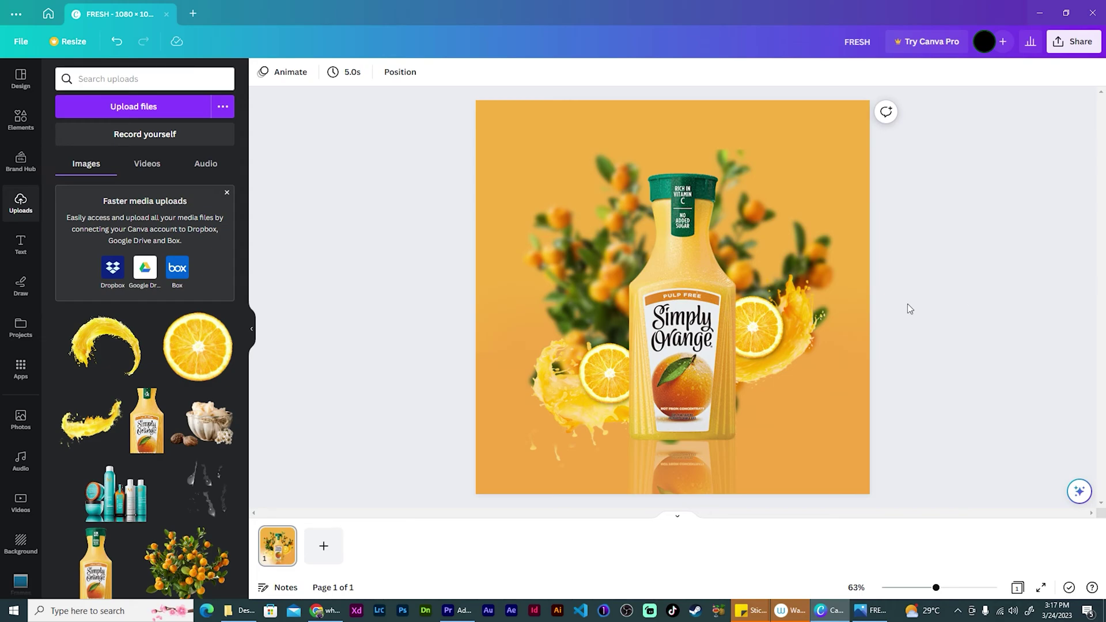
- Raise the juice bottle's saturation to 19 and its brightness to about 10
{"action": "left_click", "coordinate": [656, 321]}
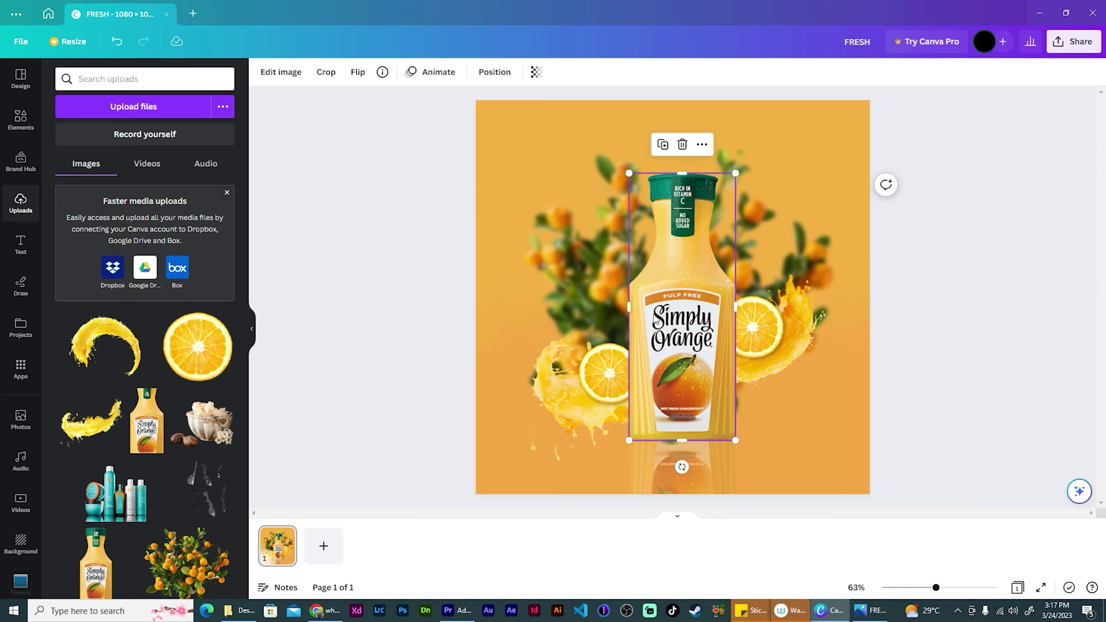
{"action": "left_click", "coordinate": [296, 78]}
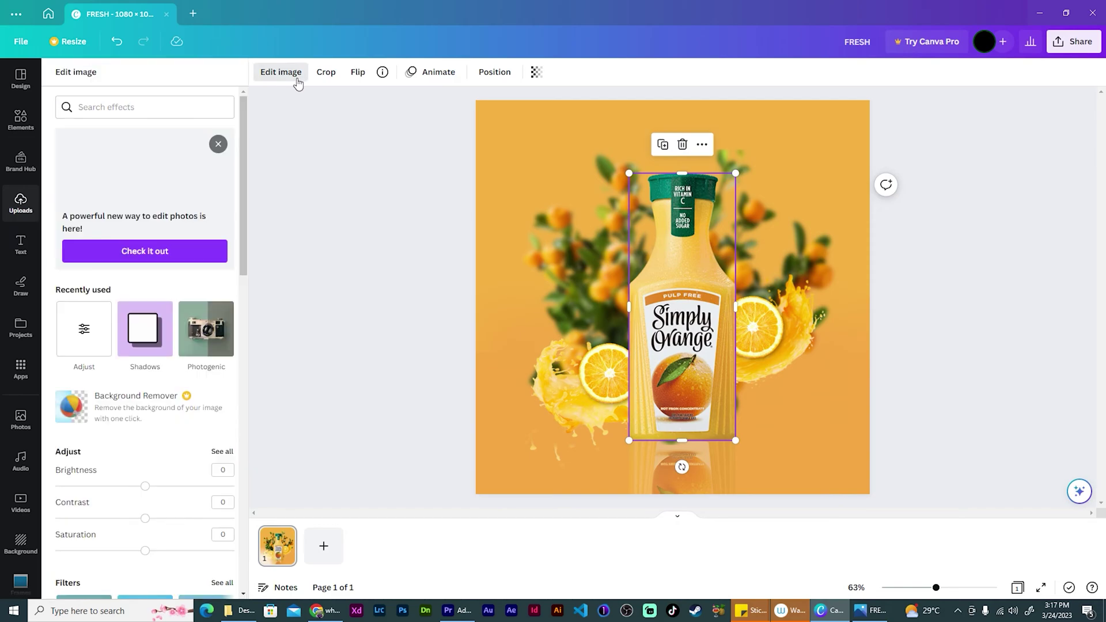
{"action": "left_click", "coordinate": [221, 451]}
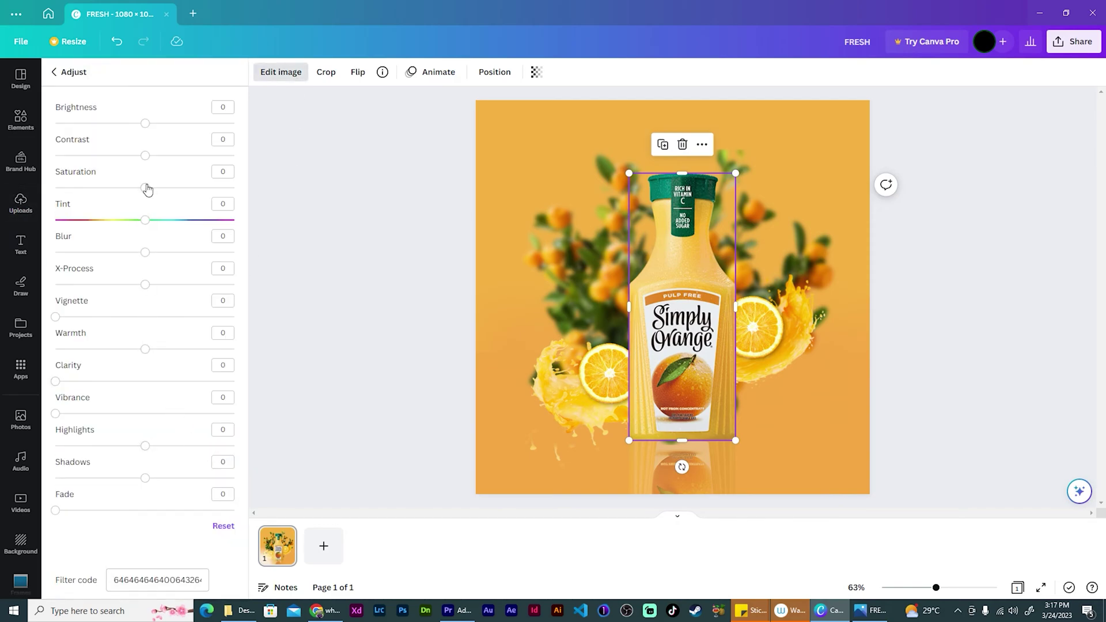
{"action": "left_click_drag", "start_coordinate": [146, 187], "coordinate": [163, 190]}
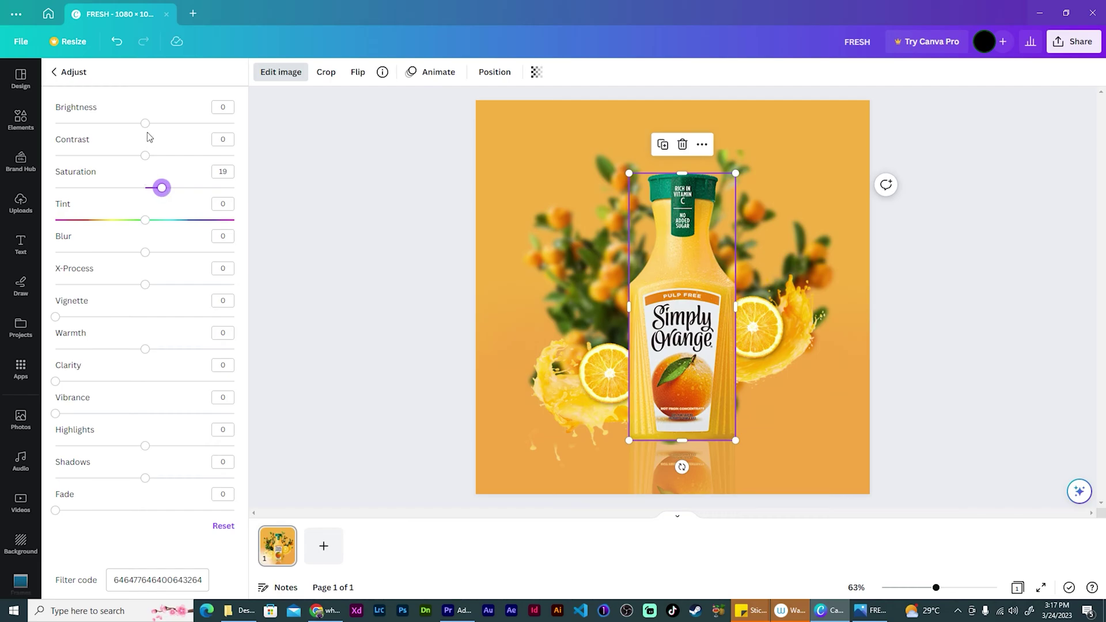
{"action": "left_click_drag", "start_coordinate": [145, 125], "coordinate": [155, 126]}
{"action": "left_click", "coordinate": [350, 223]}
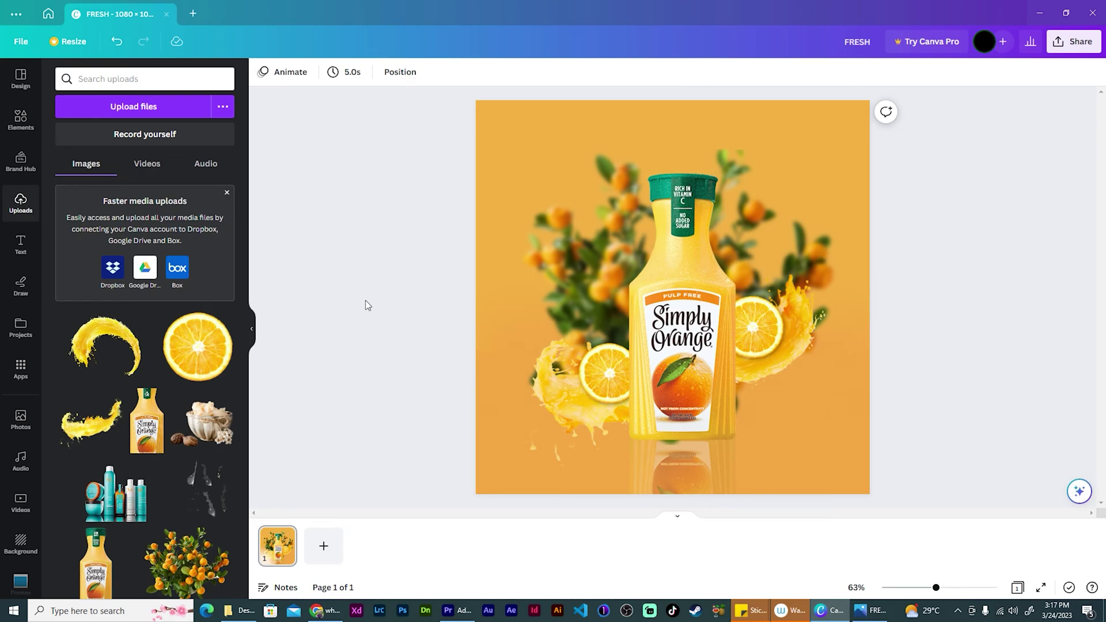
- Add an orange slice at the page's left edge and blur it to about 34
{"action": "left_click", "coordinate": [197, 346]}
{"action": "left_click_drag", "start_coordinate": [647, 296], "coordinate": [437, 273]}
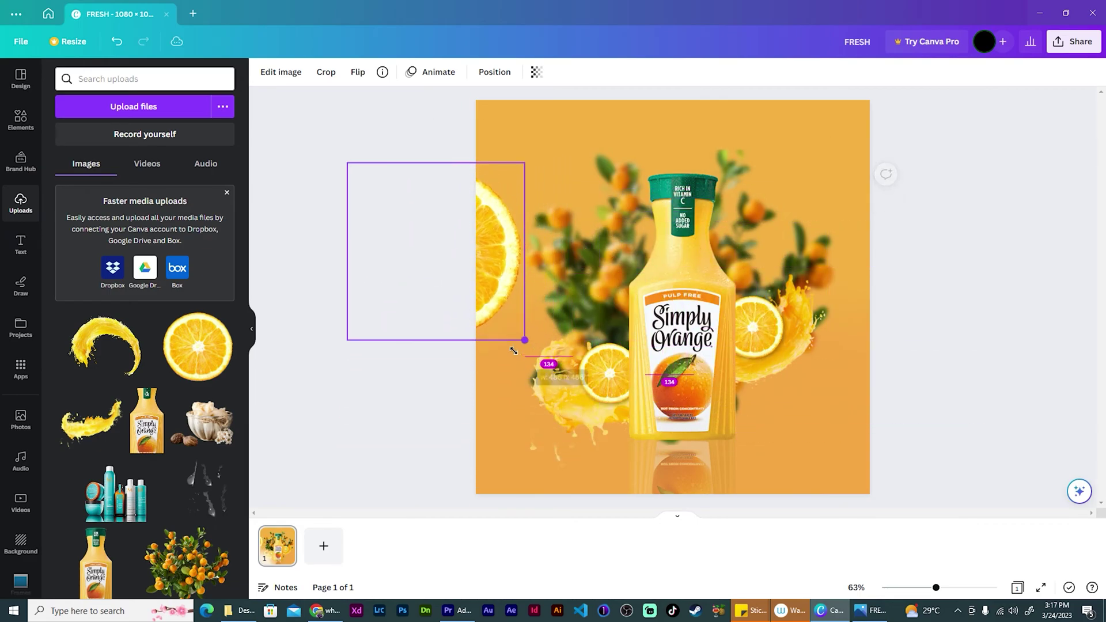
{"action": "left_click_drag", "start_coordinate": [513, 350], "coordinate": [513, 350]}
{"action": "left_click_drag", "start_coordinate": [483, 269], "coordinate": [522, 265]}
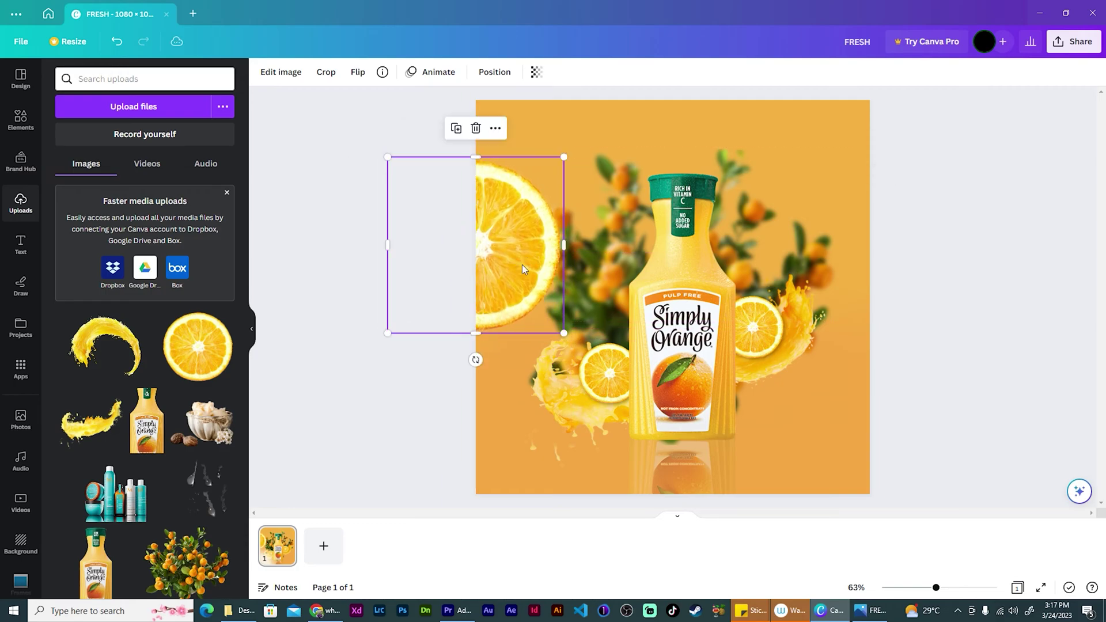
{"action": "left_click", "coordinate": [286, 73]}
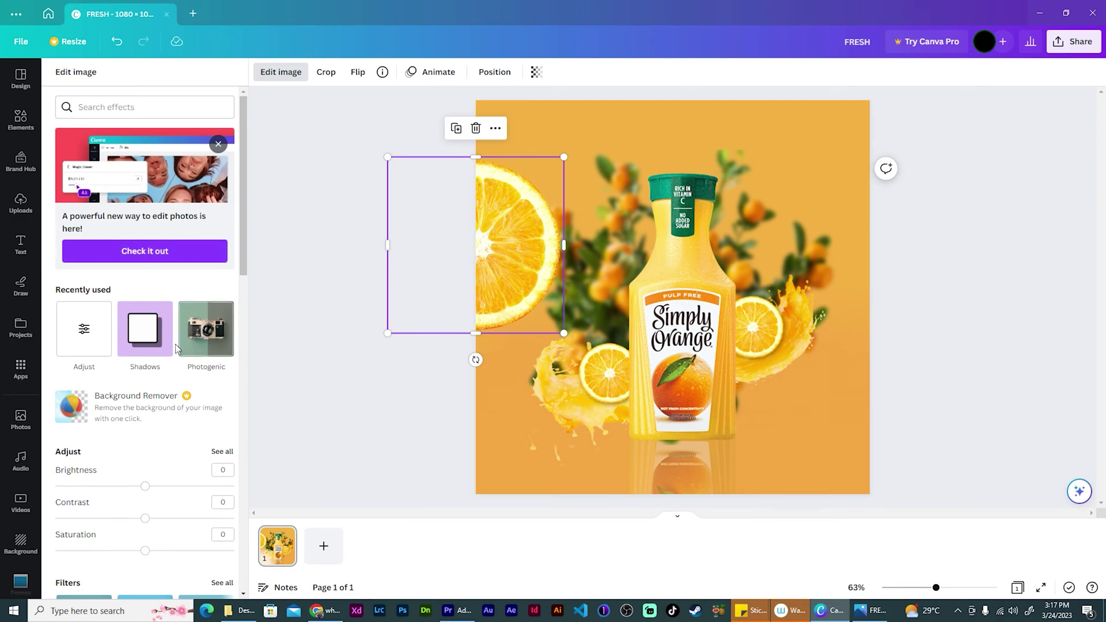
{"action": "left_click", "coordinate": [224, 452]}
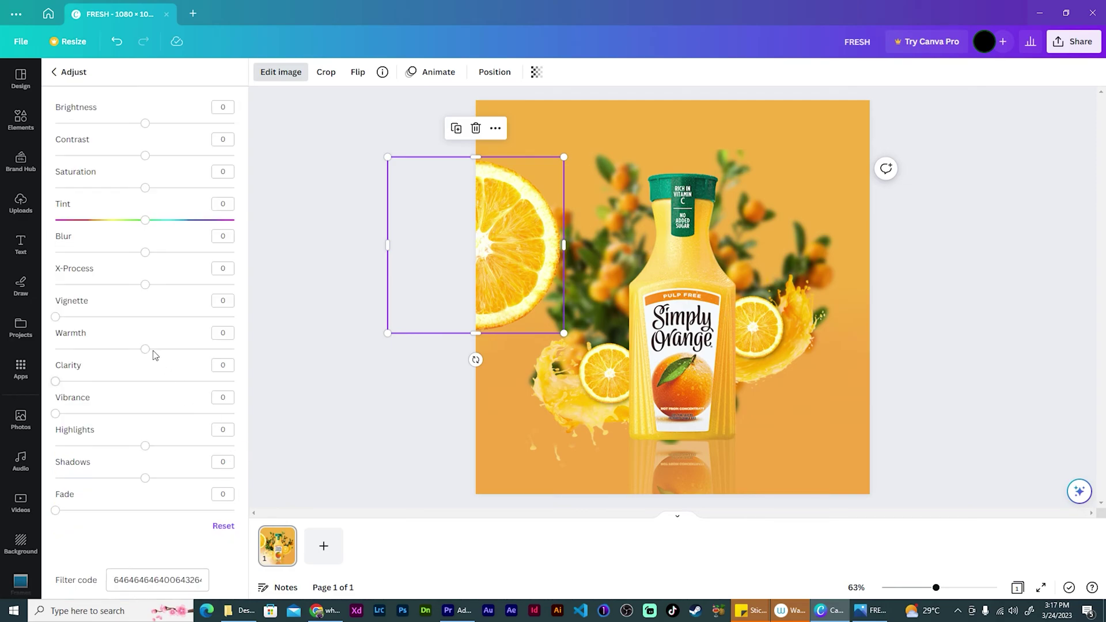
{"action": "left_click_drag", "start_coordinate": [145, 252], "coordinate": [176, 255]}
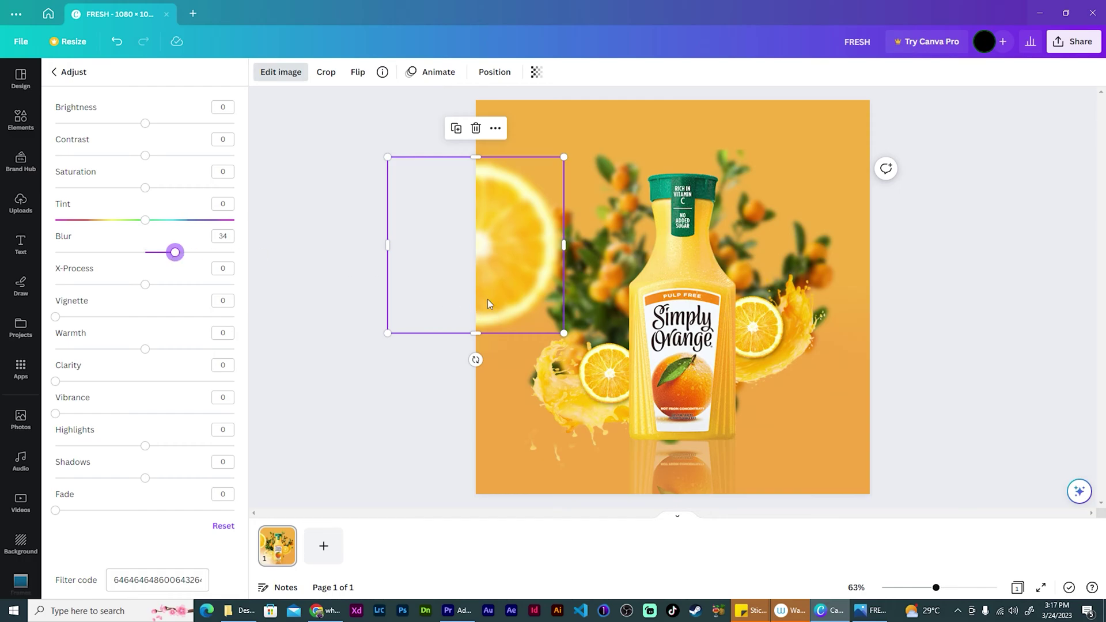
- Copy the blurred slice into the bottom-right corner and fine-tune both slices' positions
{"action": "key", "text": "Escape"}
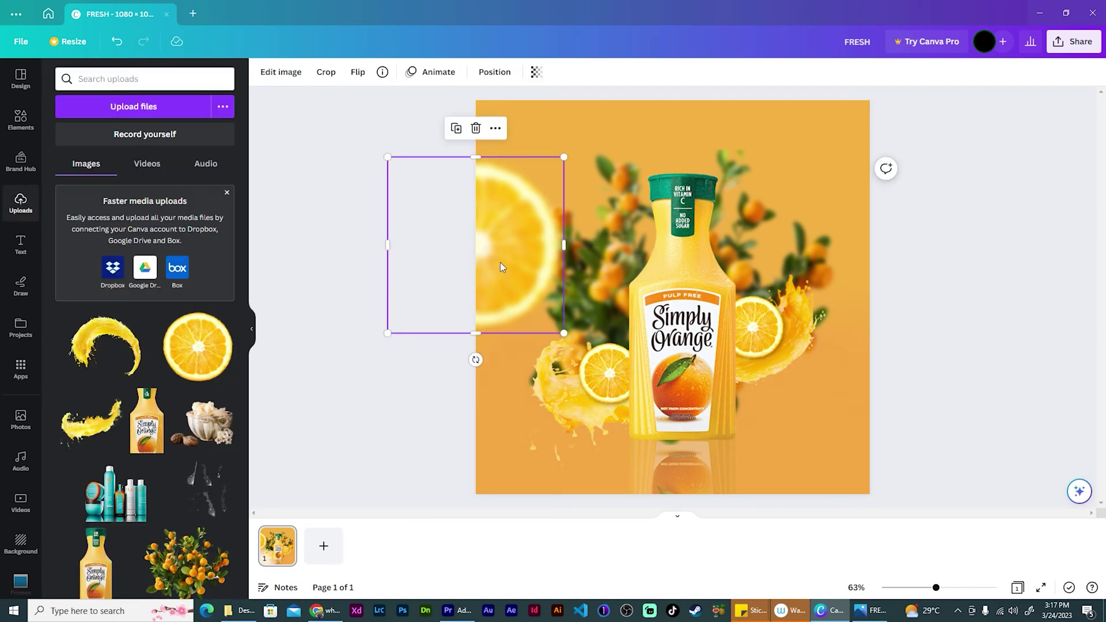
{"action": "left_click_drag", "start_coordinate": [499, 261], "coordinate": [927, 457]}
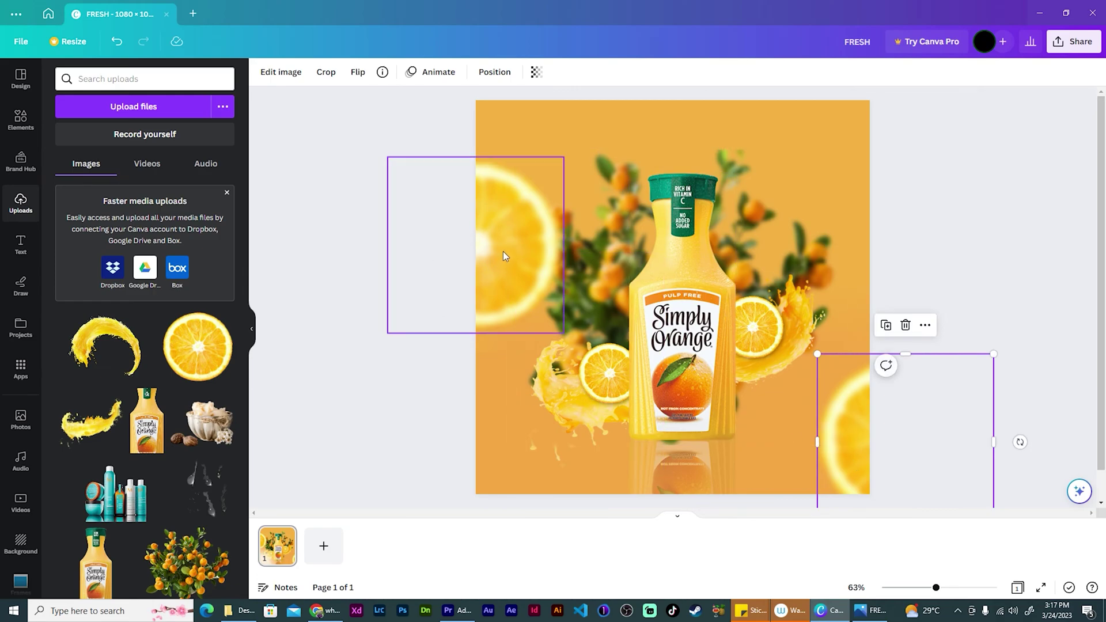
{"action": "mouse_move", "coordinate": [503, 252]}
{"action": "left_mouse_down"}
{"action": "mouse_move", "coordinate": [482, 270]}
{"action": "mouse_move", "coordinate": [500, 255]}
{"action": "left_mouse_up"}
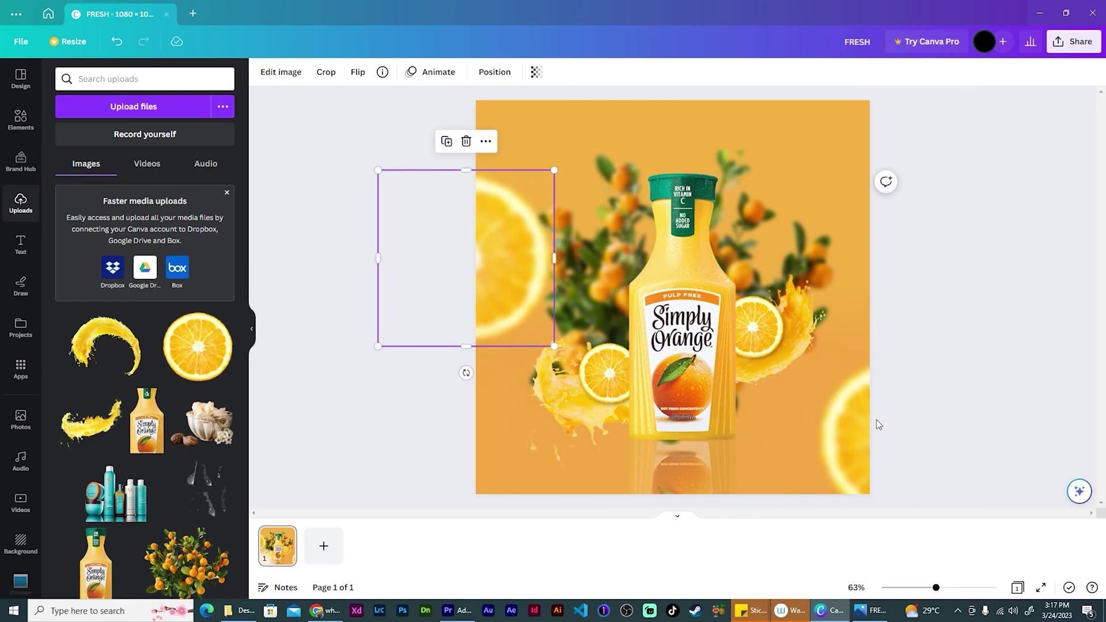
{"action": "left_click", "coordinate": [857, 437]}
{"action": "left_click", "coordinate": [392, 396]}
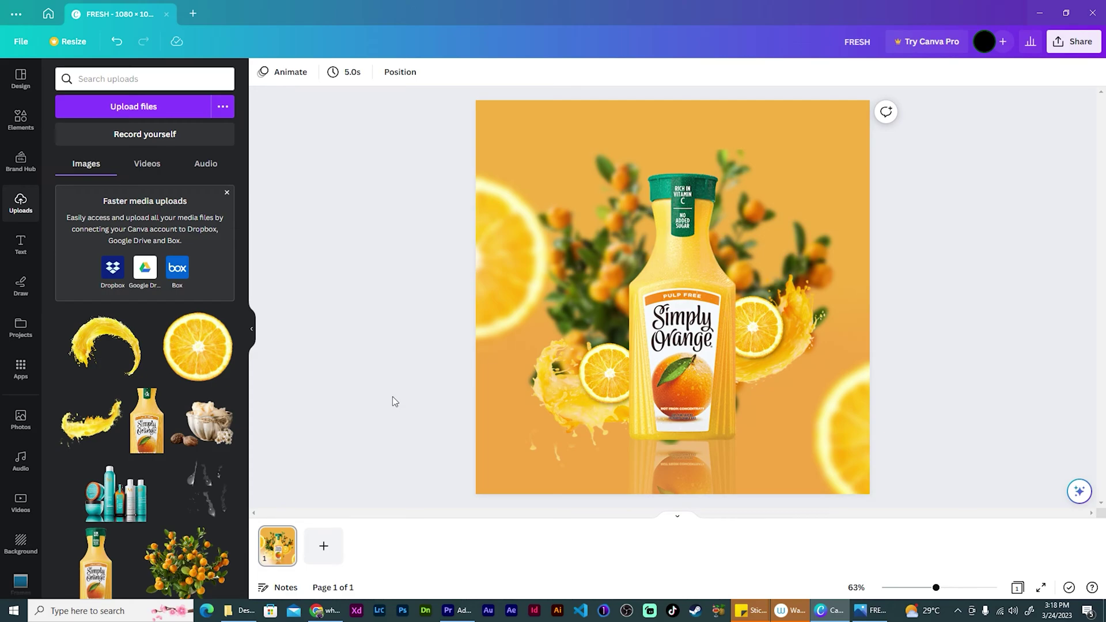
{"action": "left_click_drag", "start_coordinate": [856, 438], "coordinate": [826, 496]}
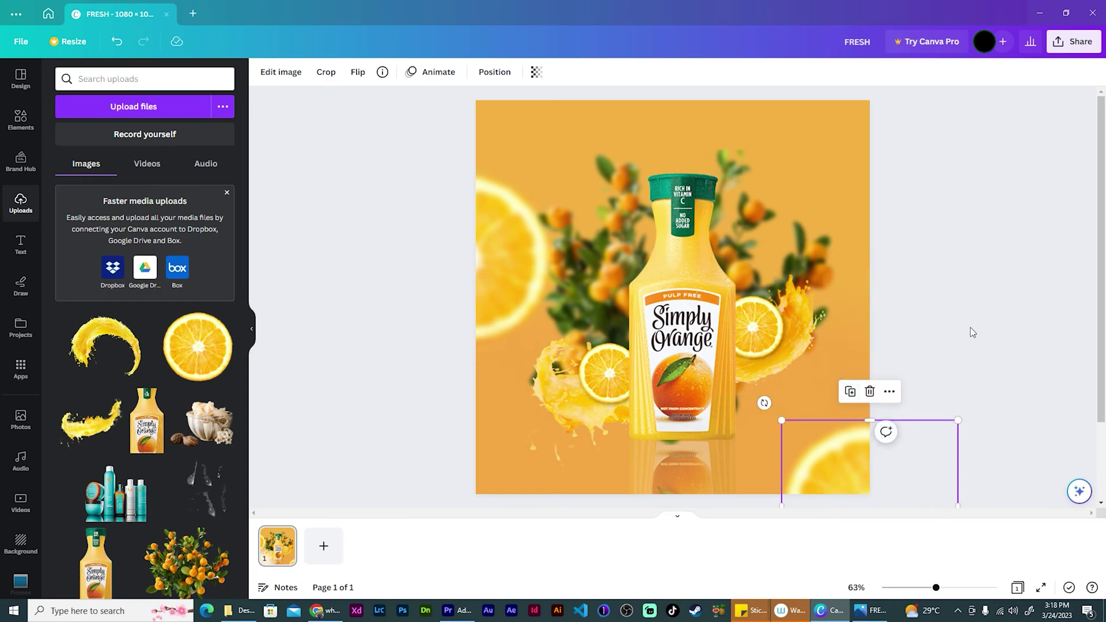
{"action": "left_click", "coordinate": [1015, 308]}
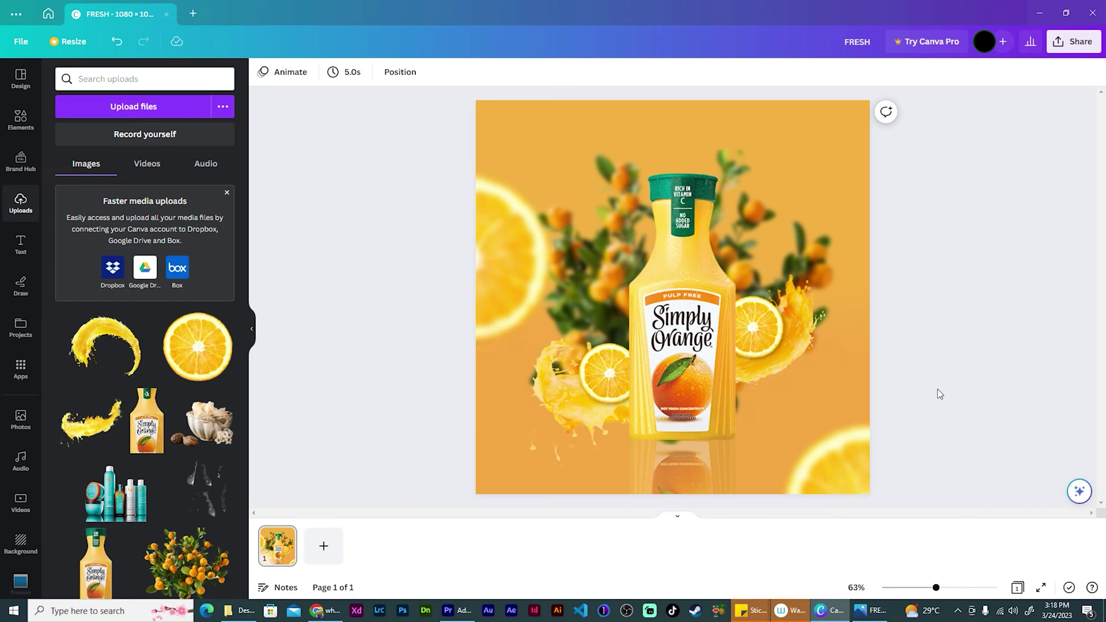
{"action": "left_click_drag", "start_coordinate": [958, 506], "coordinate": [824, 268]}
- Add a 'FRESH' heading, move it to the top and enlarge it to 117
{"action": "left_click", "coordinate": [21, 245]}
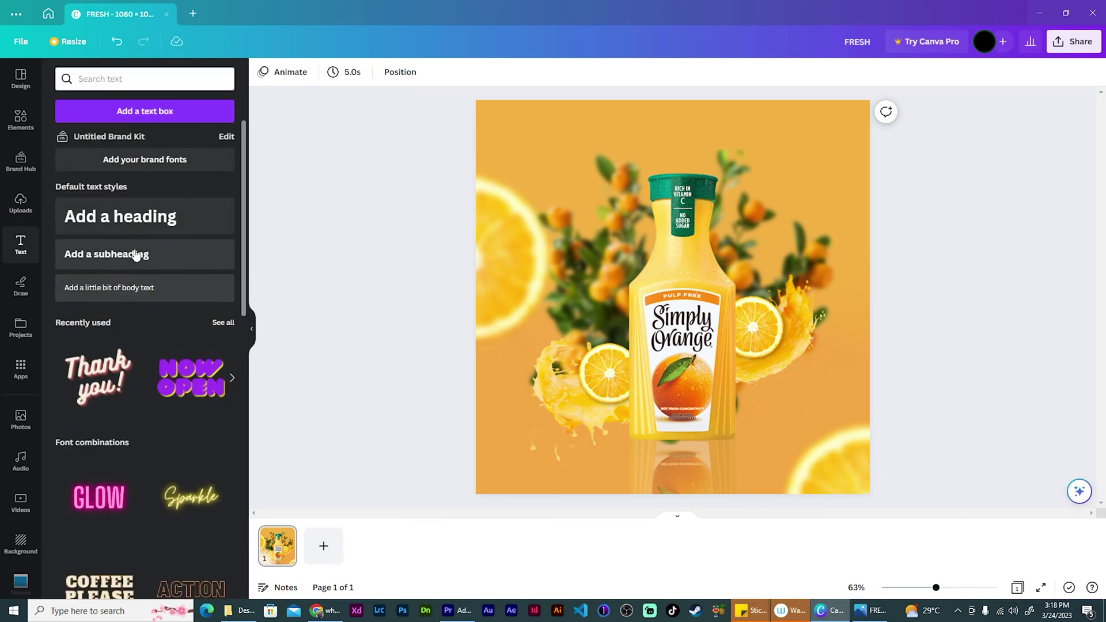
{"action": "left_click", "coordinate": [145, 217]}
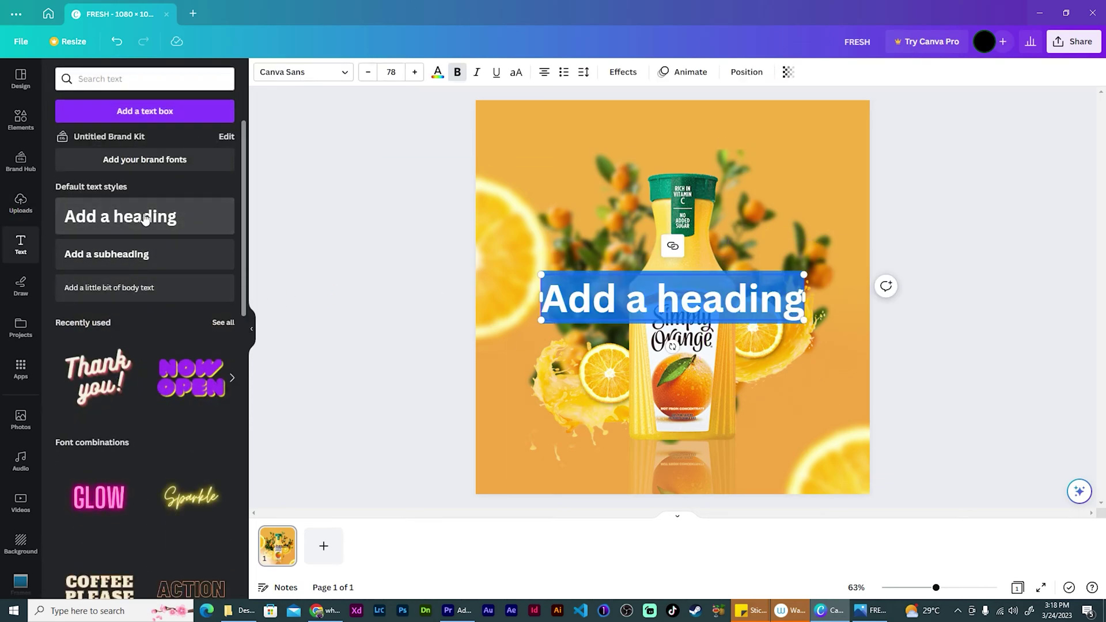
{"action": "type", "text": "FRESH"}
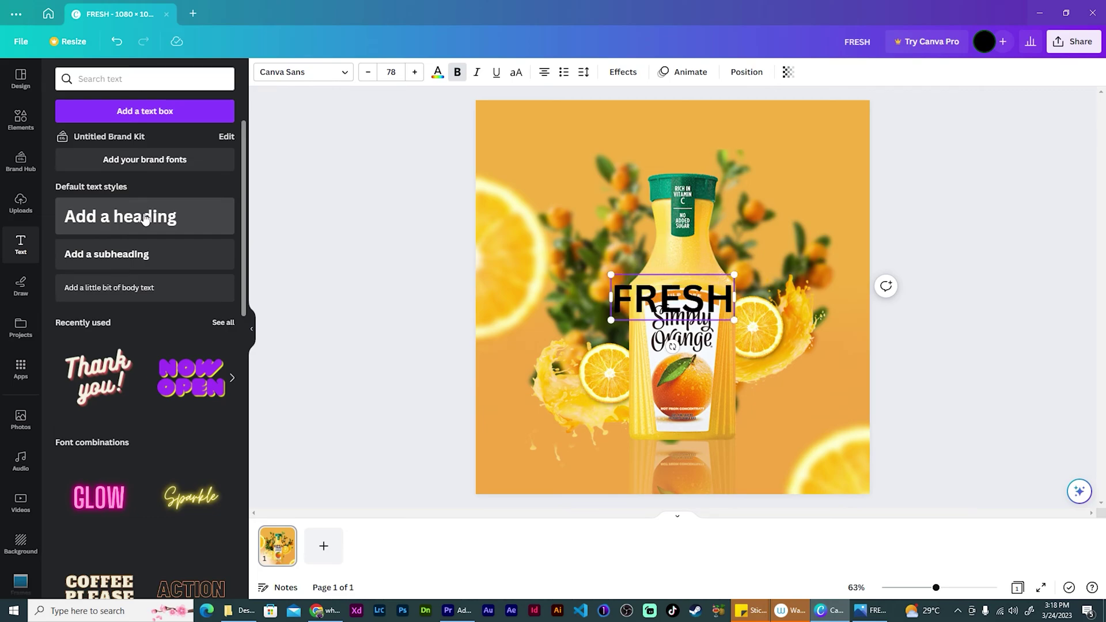
{"action": "left_click", "coordinate": [380, 323]}
{"action": "left_click_drag", "start_coordinate": [698, 281], "coordinate": [680, 112]}
{"action": "left_click_drag", "start_coordinate": [720, 145], "coordinate": [779, 170]}
- Make the FRESH heading white in the Shrikhand font
{"action": "left_click", "coordinate": [438, 72]}
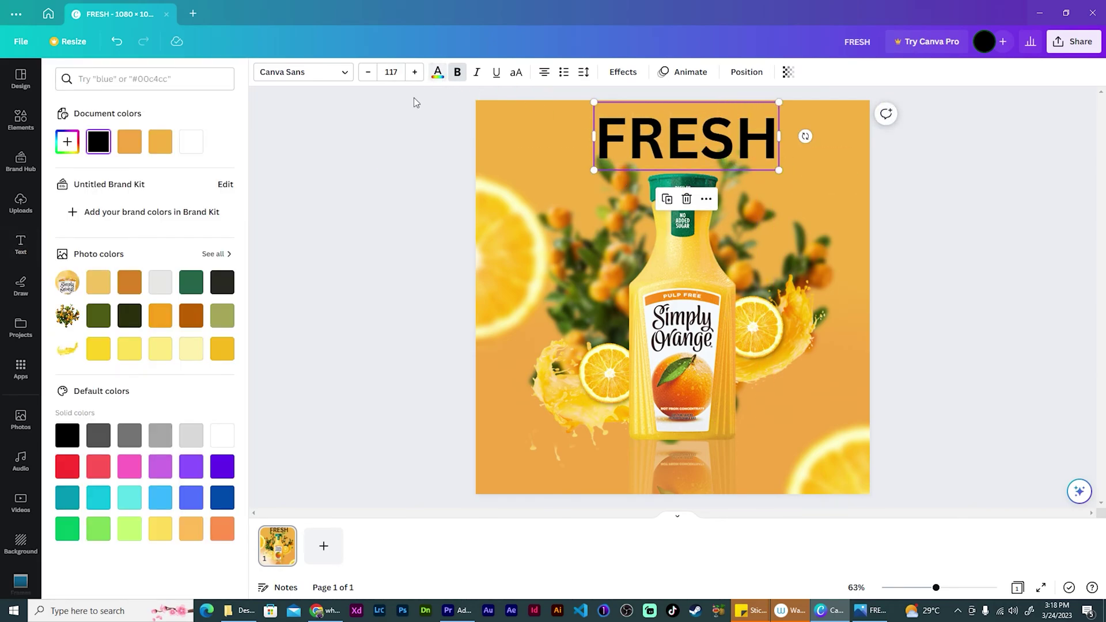
{"action": "left_click", "coordinate": [190, 142]}
{"action": "left_click", "coordinate": [337, 73]}
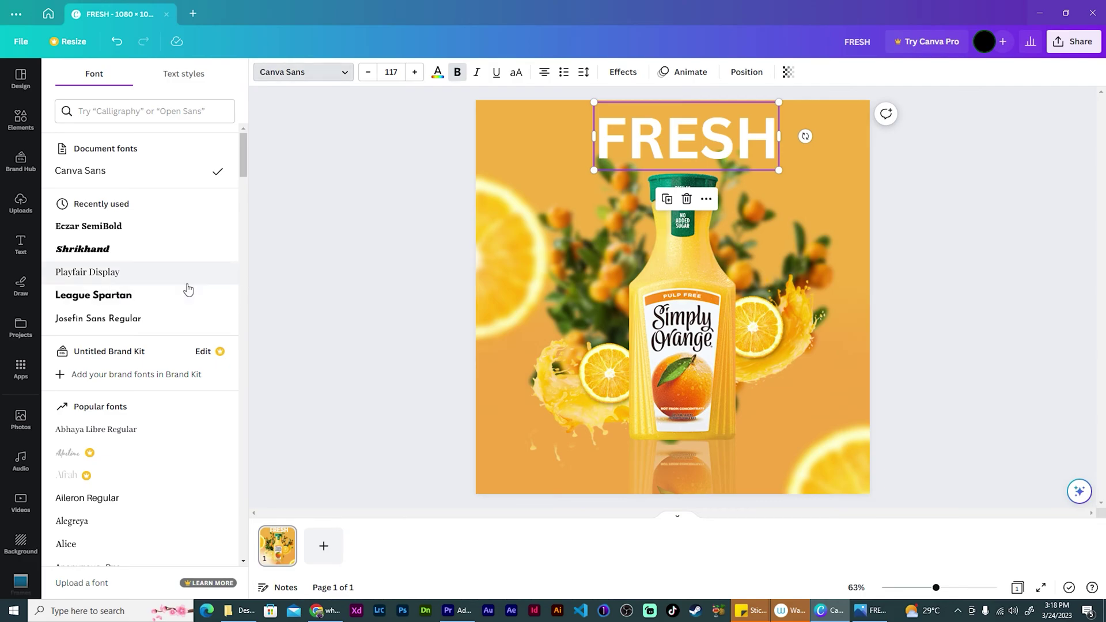
{"action": "left_click", "coordinate": [96, 251]}
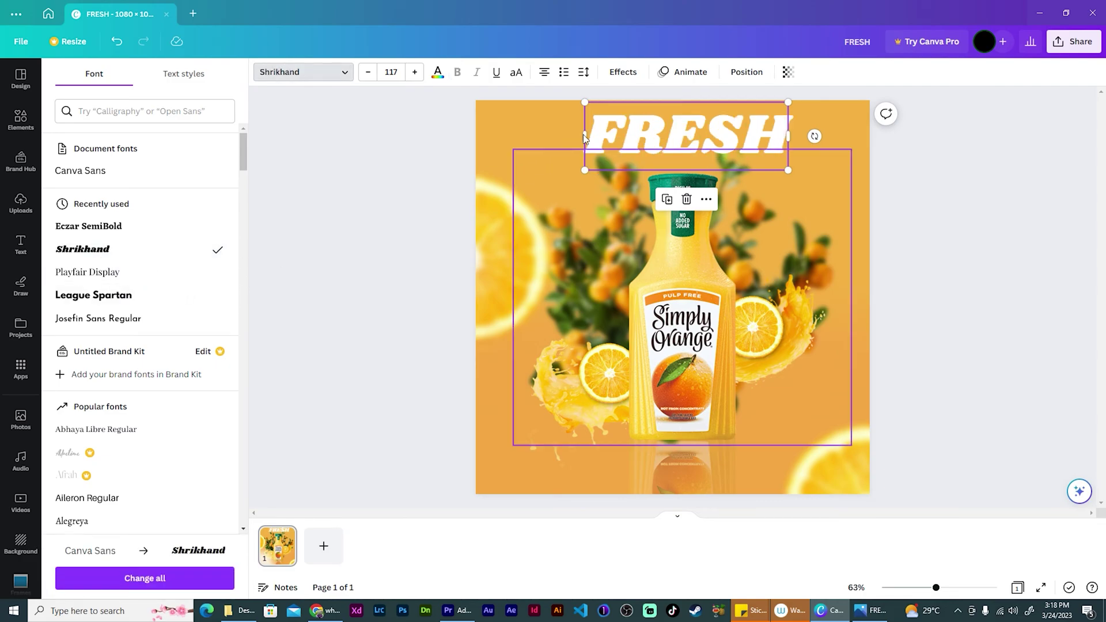
{"action": "key", "text": "Escape"}
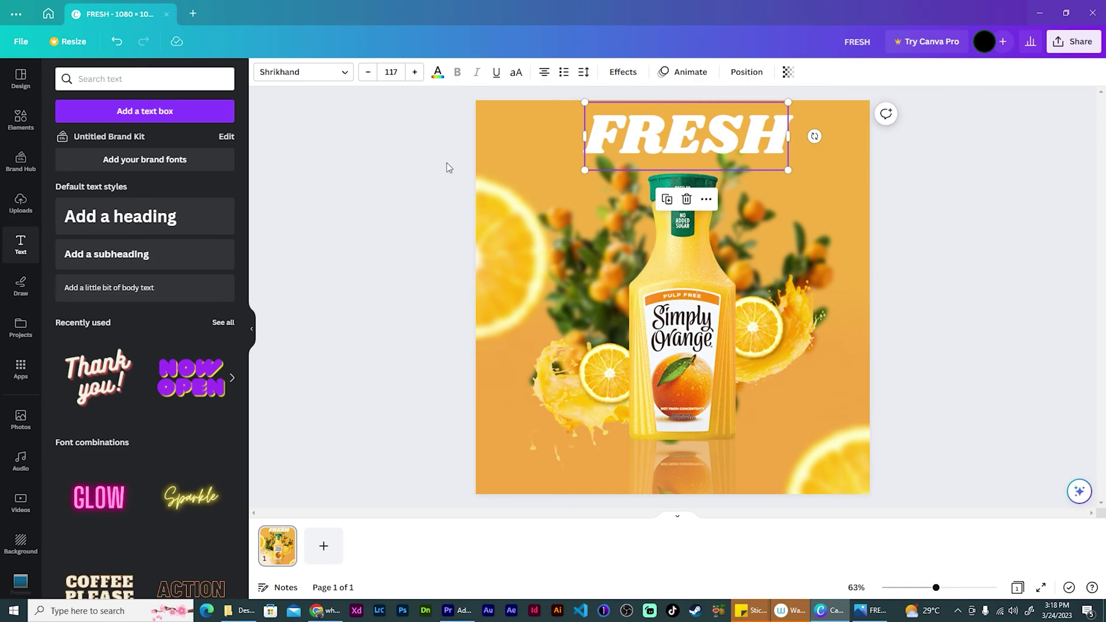
{"action": "key", "text": "Escape"}
{"action": "left_click", "coordinate": [697, 135]}
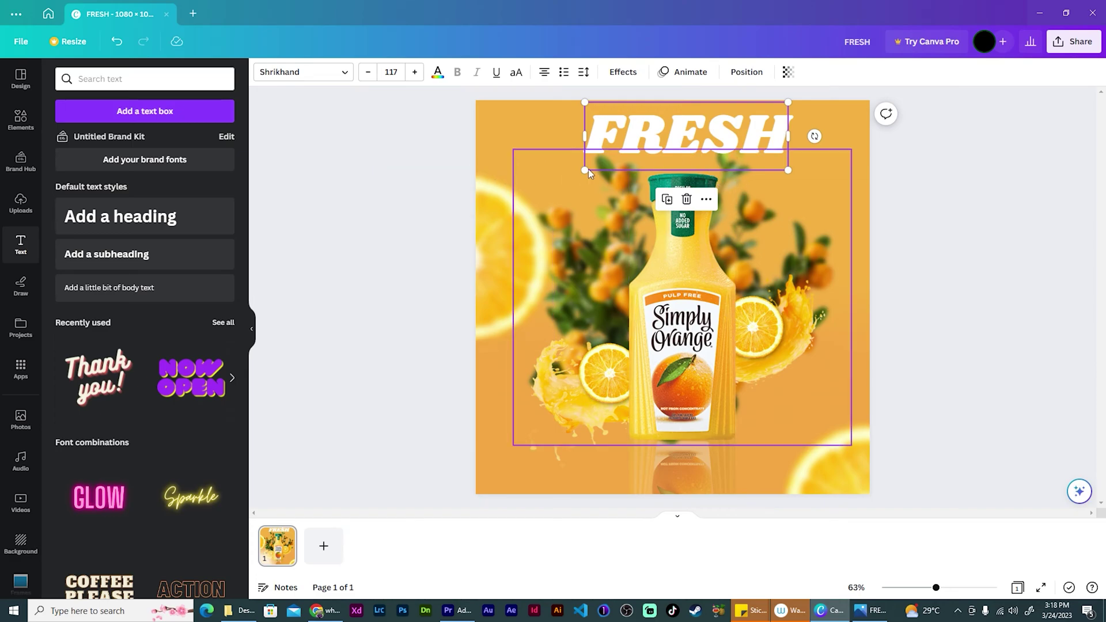
{"action": "left_click", "coordinate": [613, 77]}
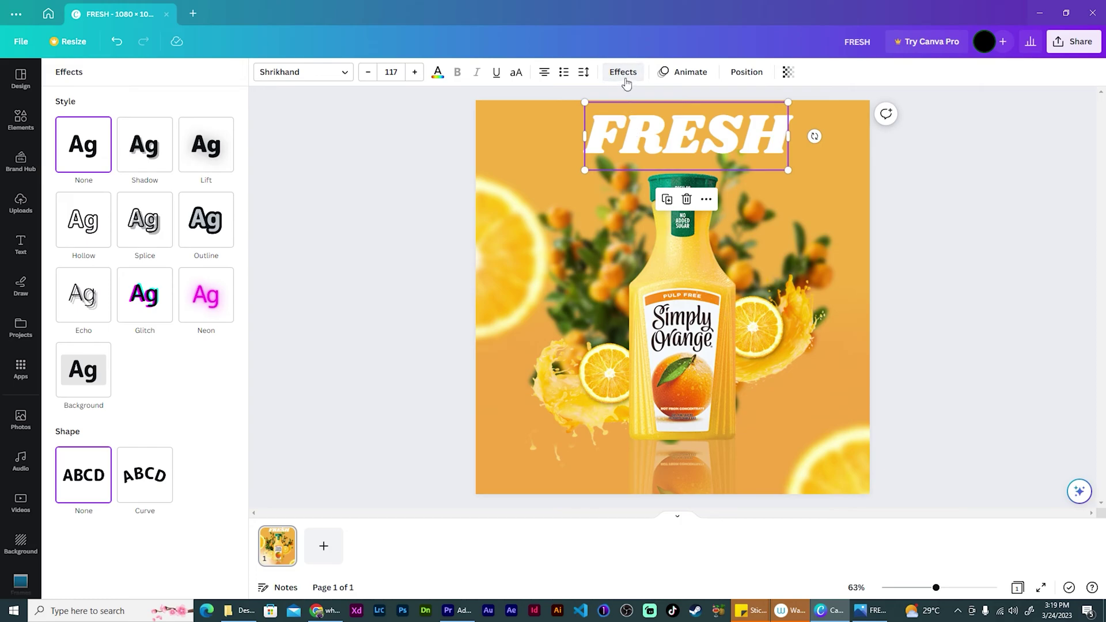
- Outline FRESH at thickness 168 in #E8983A, sampled from the bottle's orange and lightened
{"action": "left_click", "coordinate": [215, 229]}
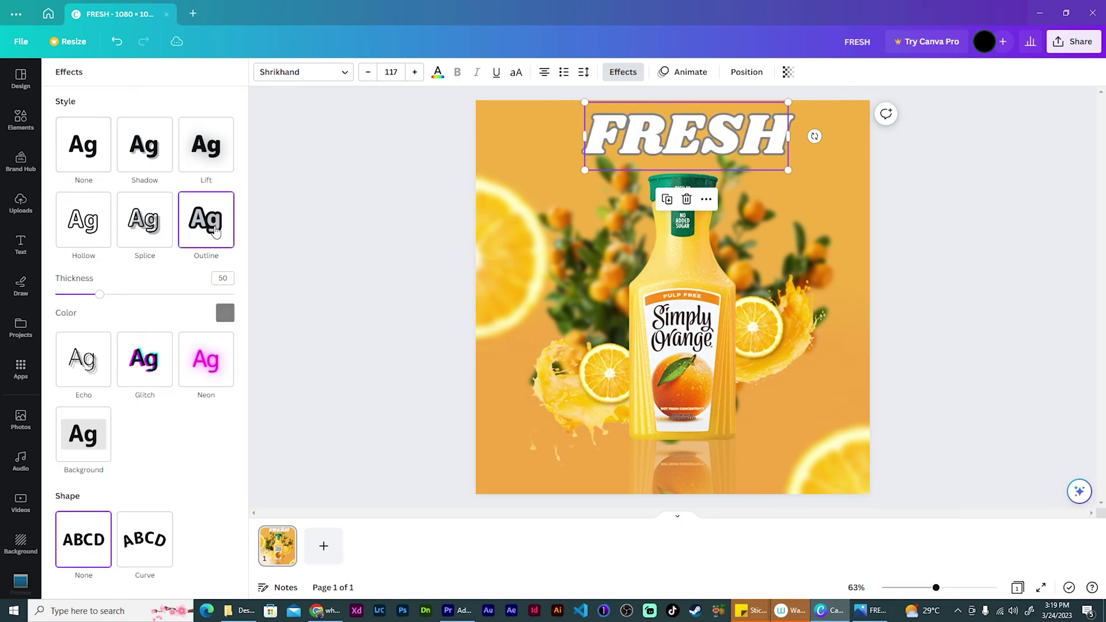
{"action": "left_click_drag", "start_coordinate": [103, 299], "coordinate": [207, 302]}
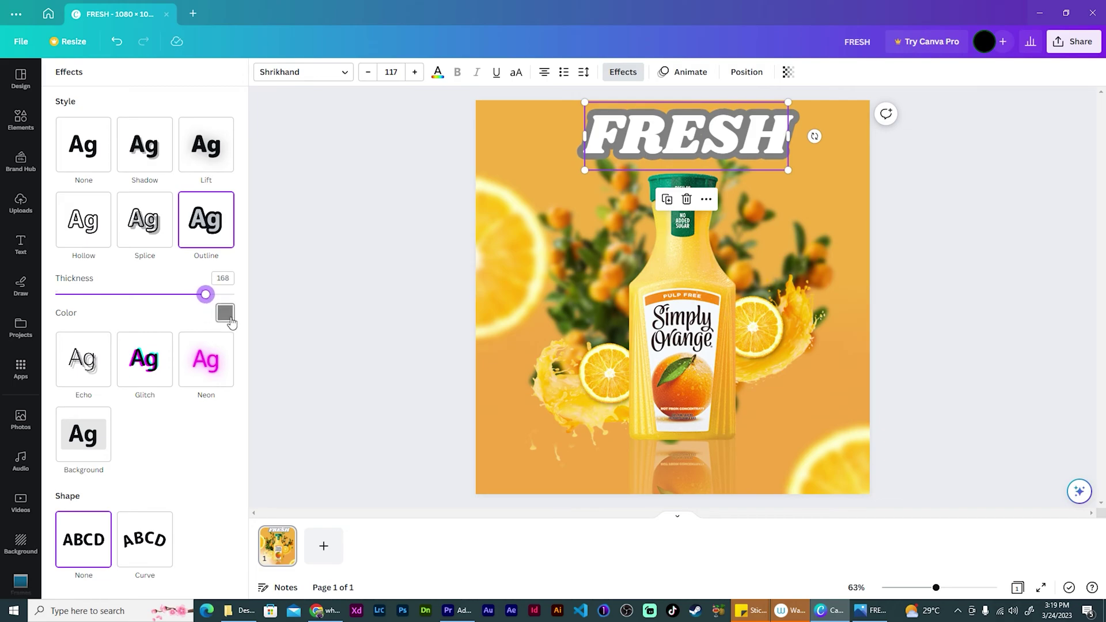
{"action": "left_click", "coordinate": [226, 313]}
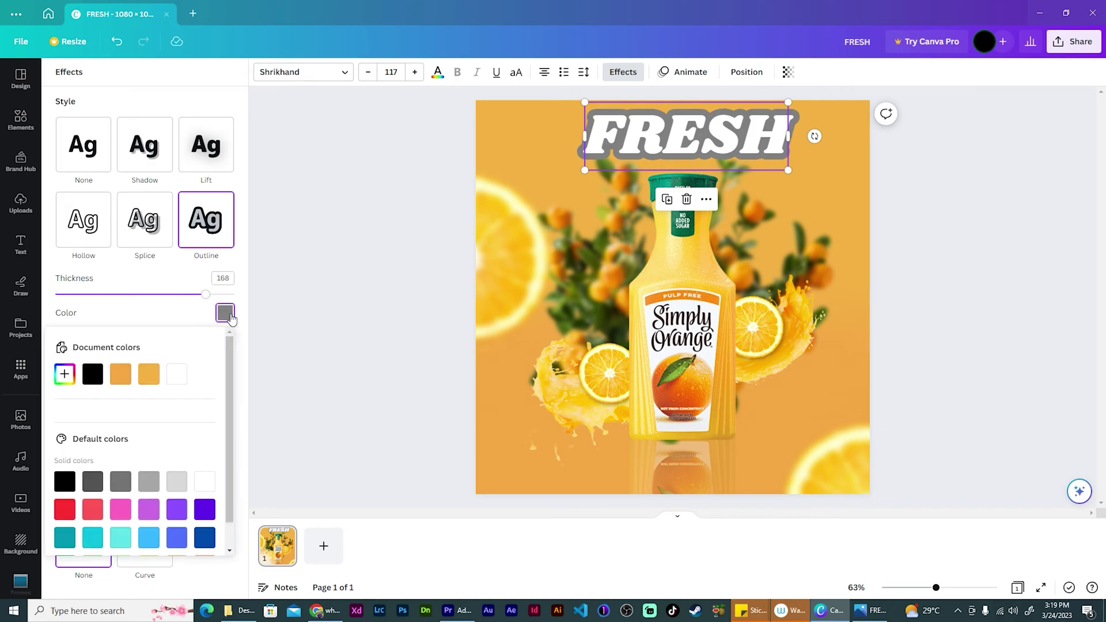
{"action": "left_click", "coordinate": [66, 375]}
{"action": "left_click", "coordinate": [210, 494]}
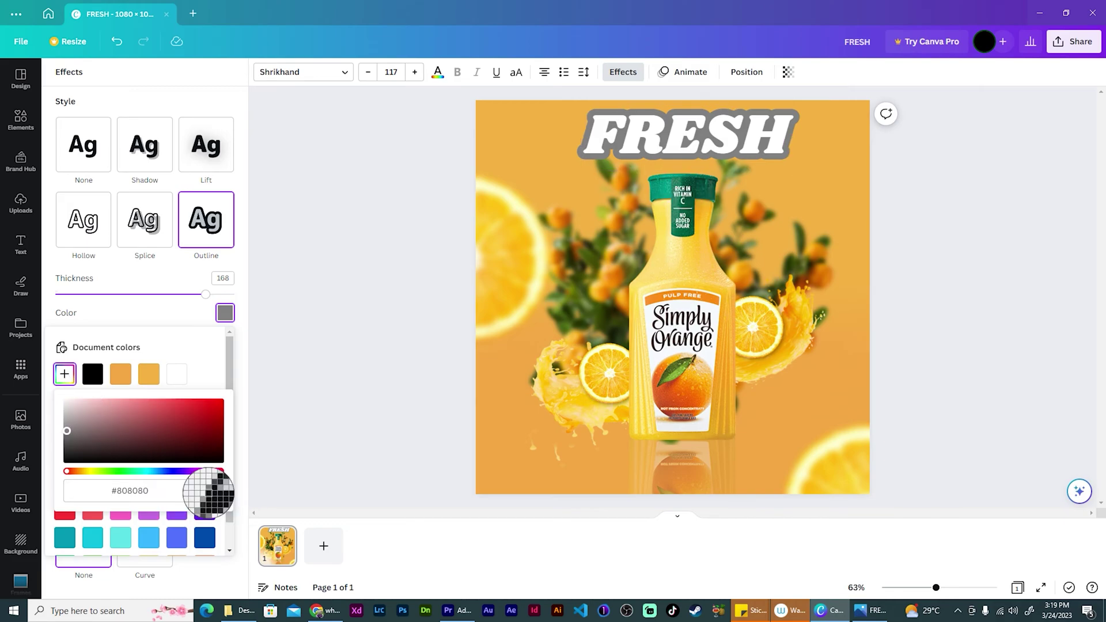
{"action": "left_click", "coordinate": [676, 390]}
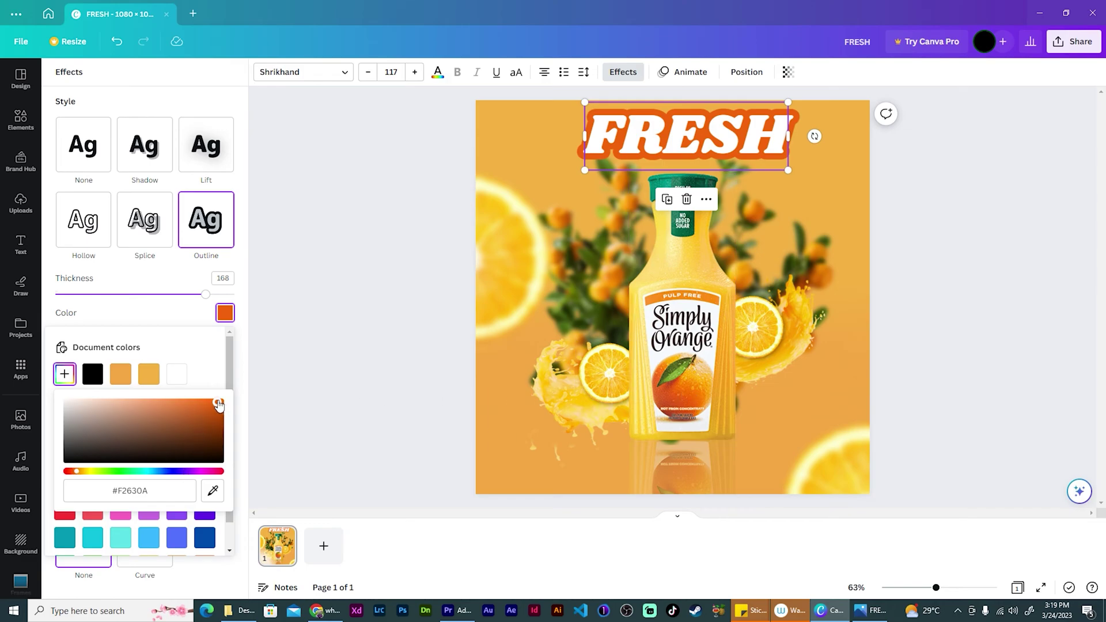
{"action": "left_click_drag", "start_coordinate": [219, 405], "coordinate": [184, 404]}
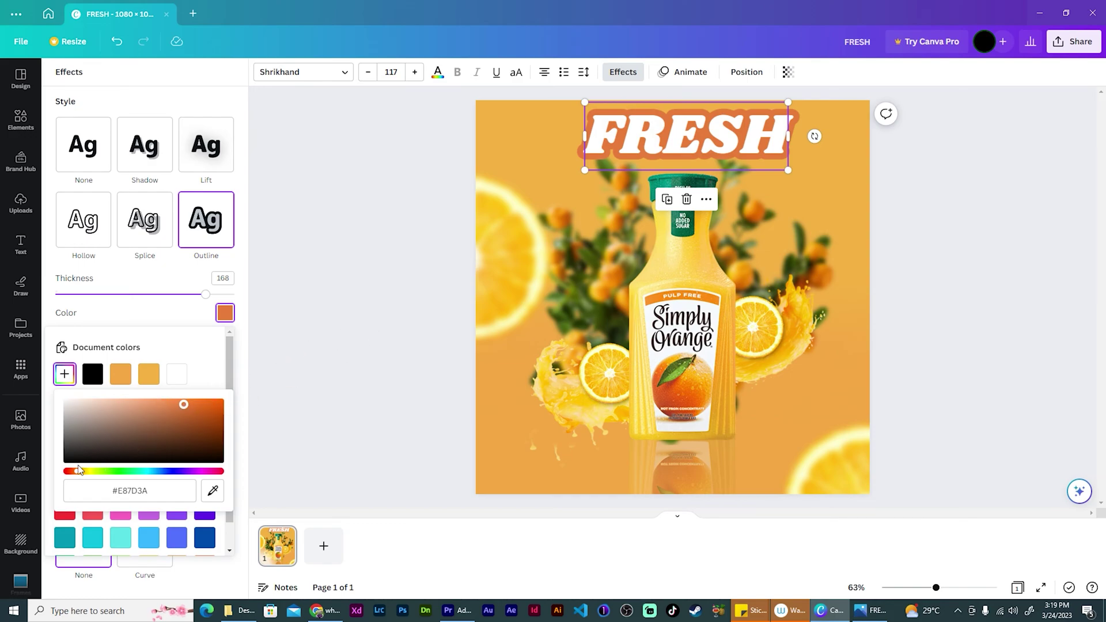
{"action": "left_click_drag", "start_coordinate": [77, 472], "coordinate": [82, 475]}
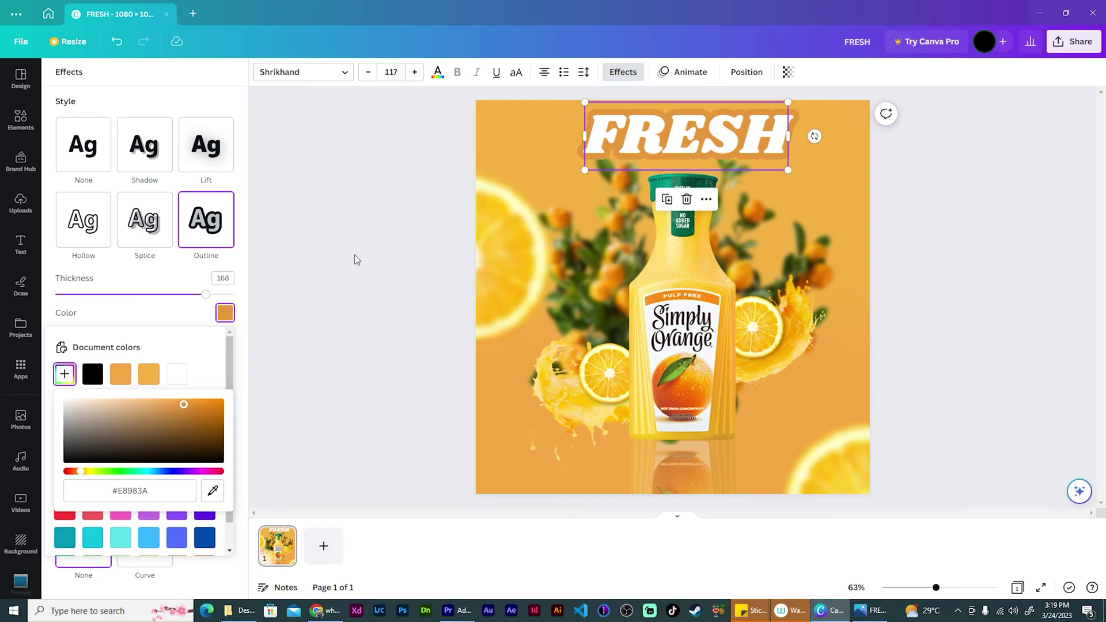
{"action": "key", "text": "Escape"}
{"action": "key", "text": "Escape"}
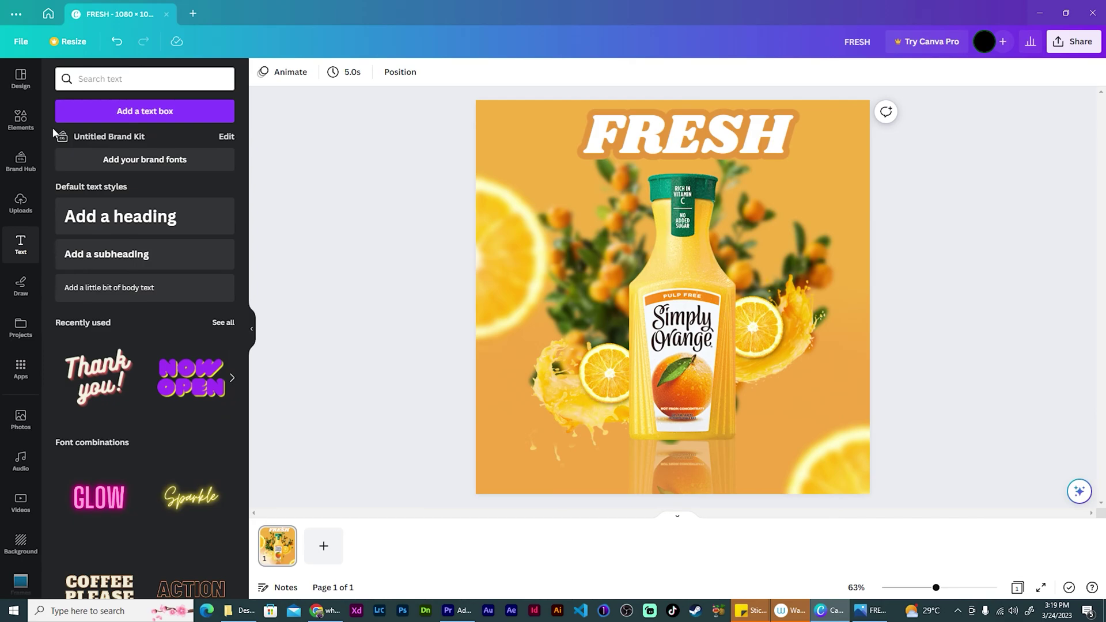
- Add a rounded square at the design's right edge and fill it dark olive
{"action": "left_click", "coordinate": [19, 119]}
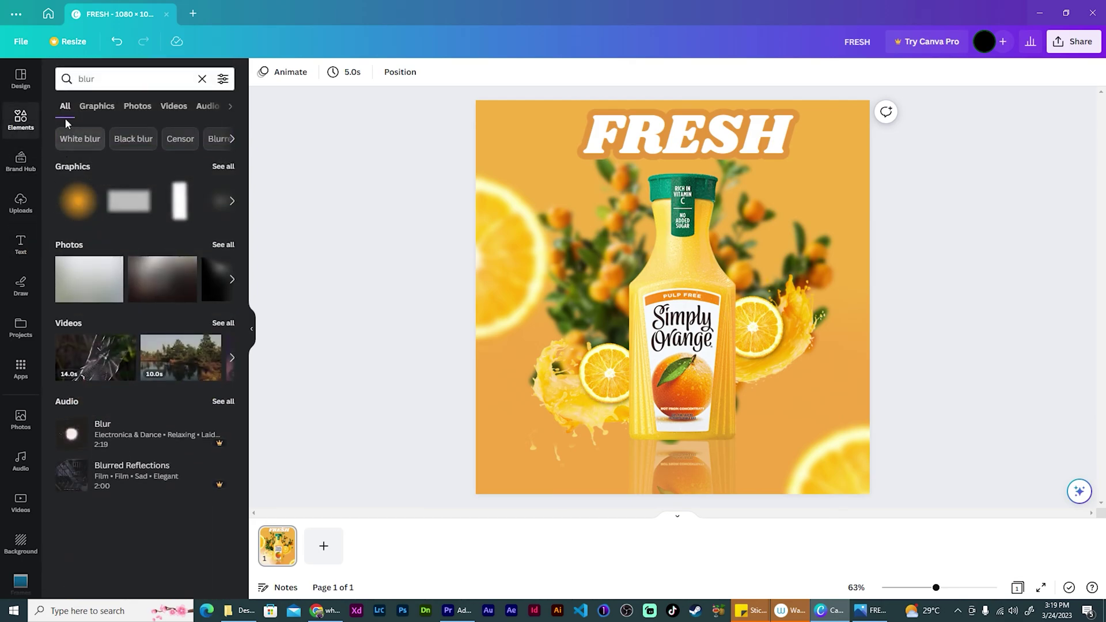
{"action": "left_click", "coordinate": [202, 79]}
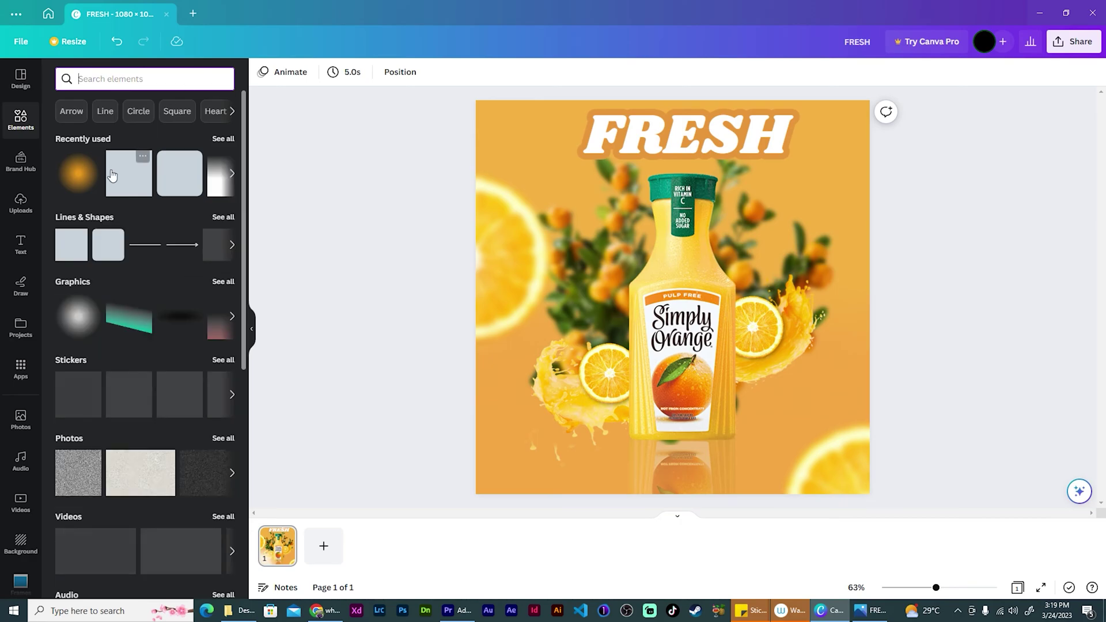
{"action": "left_click", "coordinate": [111, 259]}
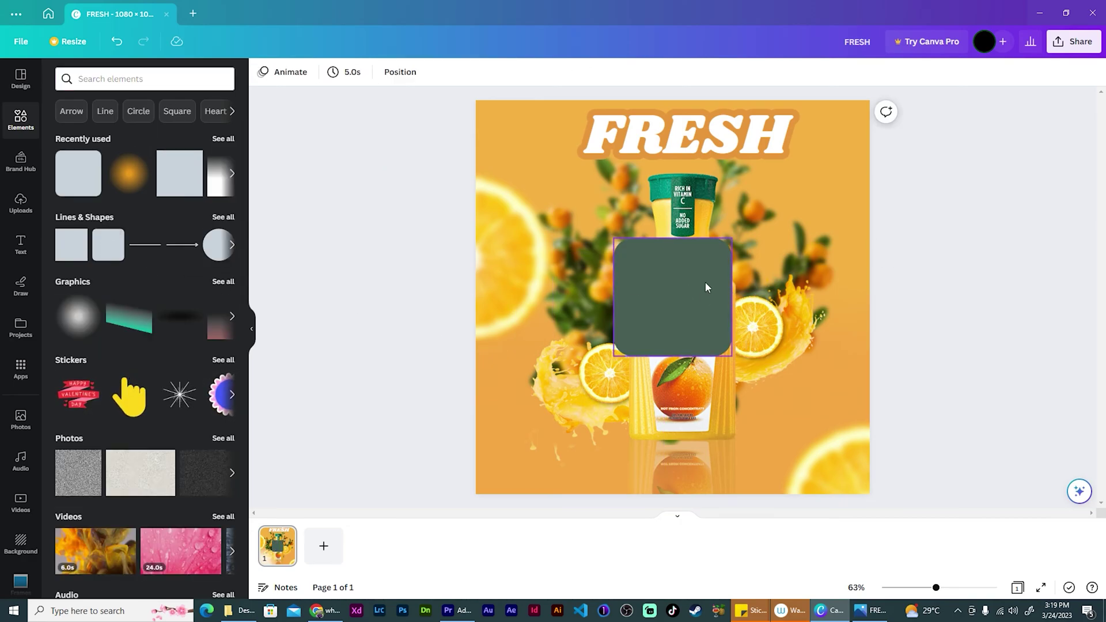
{"action": "left_click_drag", "start_coordinate": [707, 286], "coordinate": [843, 399]}
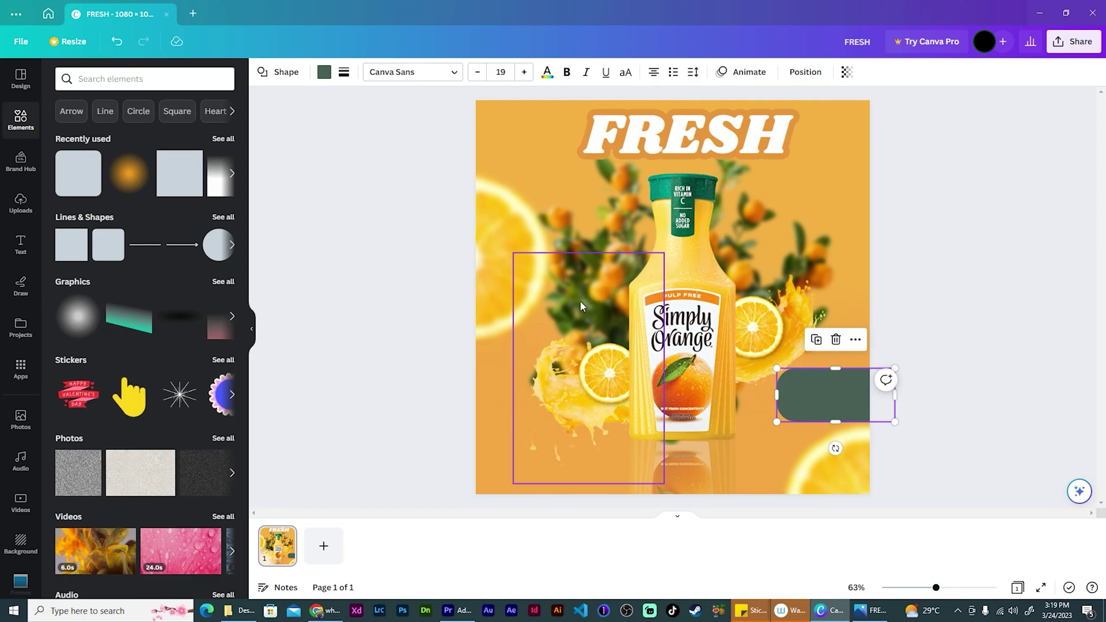
{"action": "left_click", "coordinate": [324, 71]}
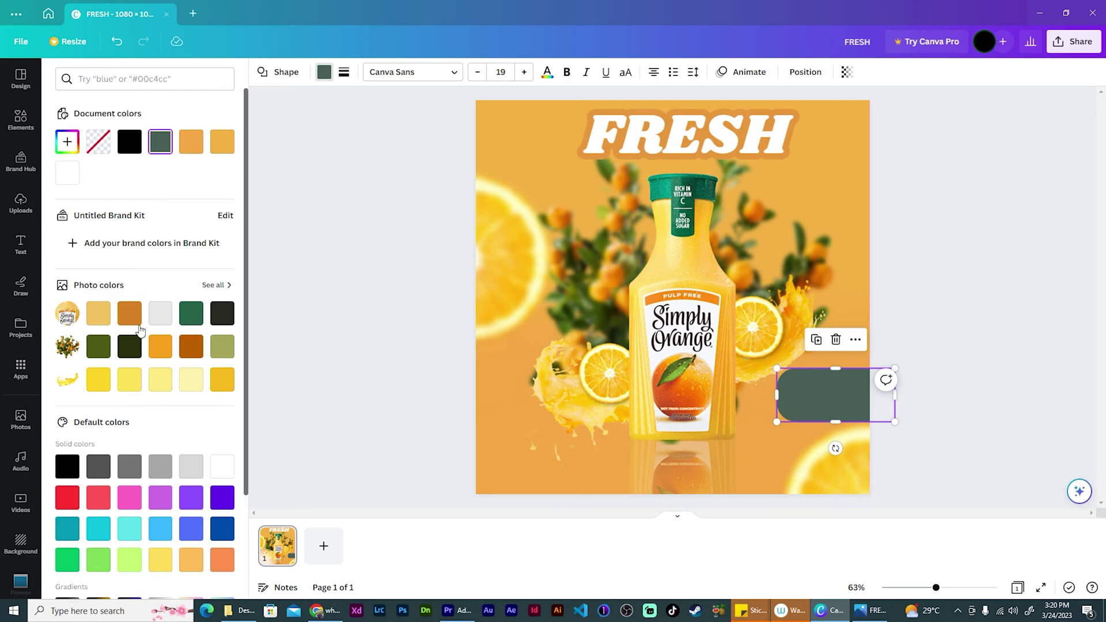
{"action": "left_click", "coordinate": [137, 348]}
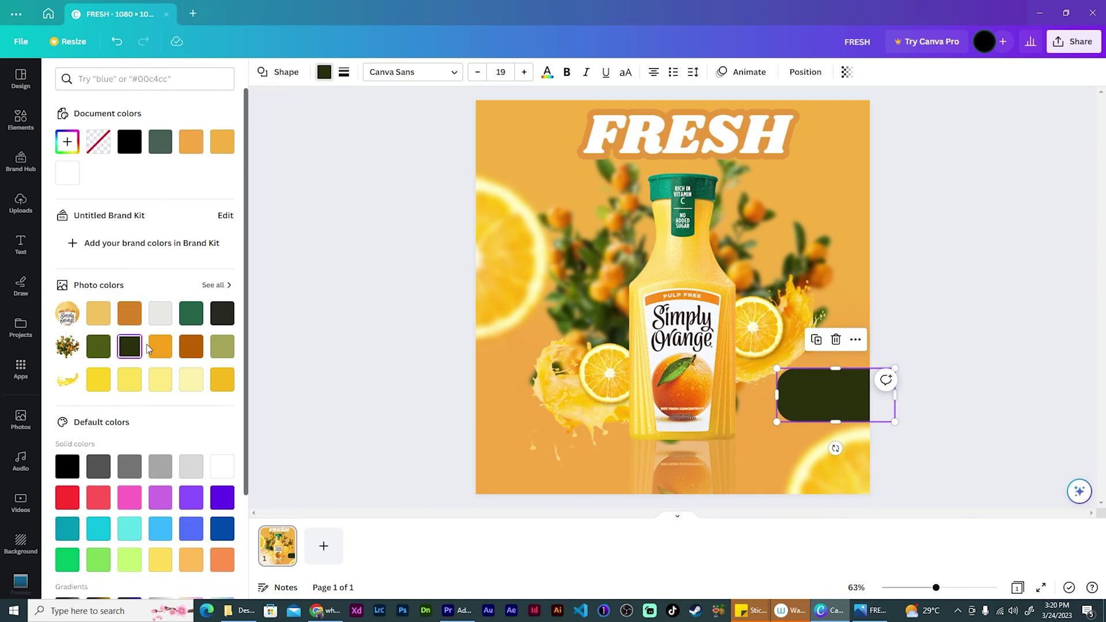
{"action": "key", "text": "Escape"}
{"action": "left_click", "coordinate": [959, 309]}
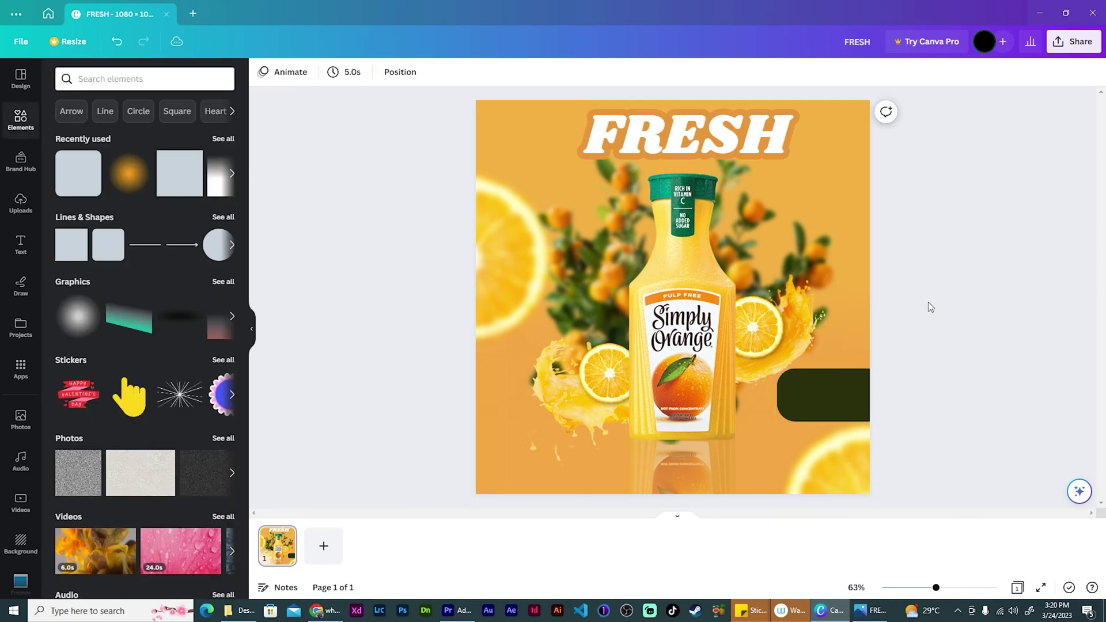
{"action": "left_click", "coordinate": [20, 247]}
- Add '100% Natural' as unbolded two-line text and fit it onto the dark box
{"action": "left_click", "coordinate": [160, 258]}
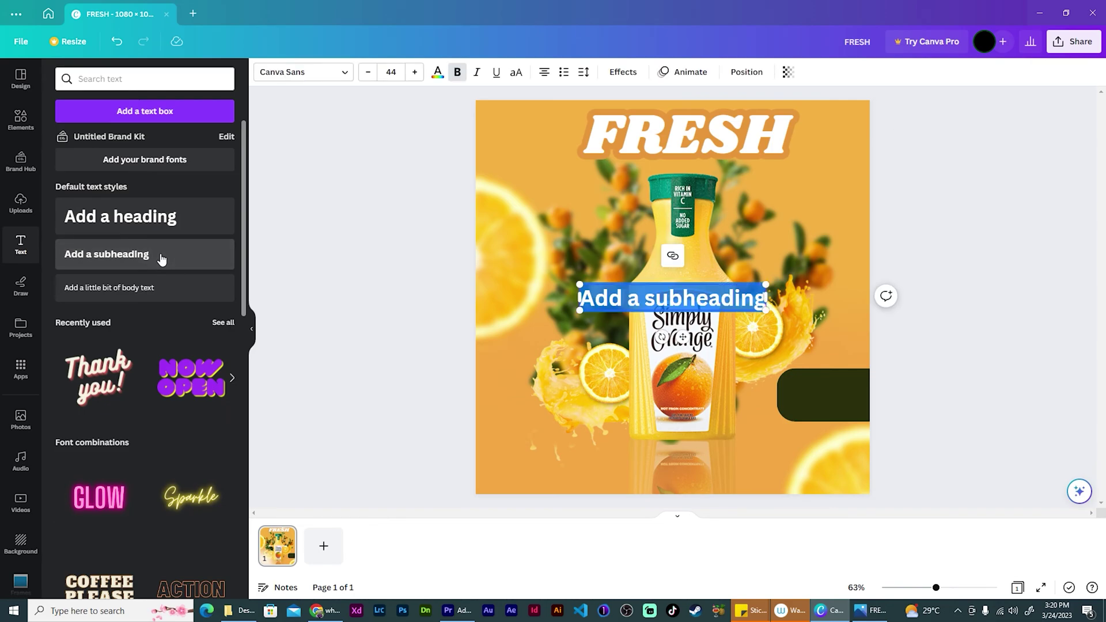
{"action": "key", "text": "BackSpace"}
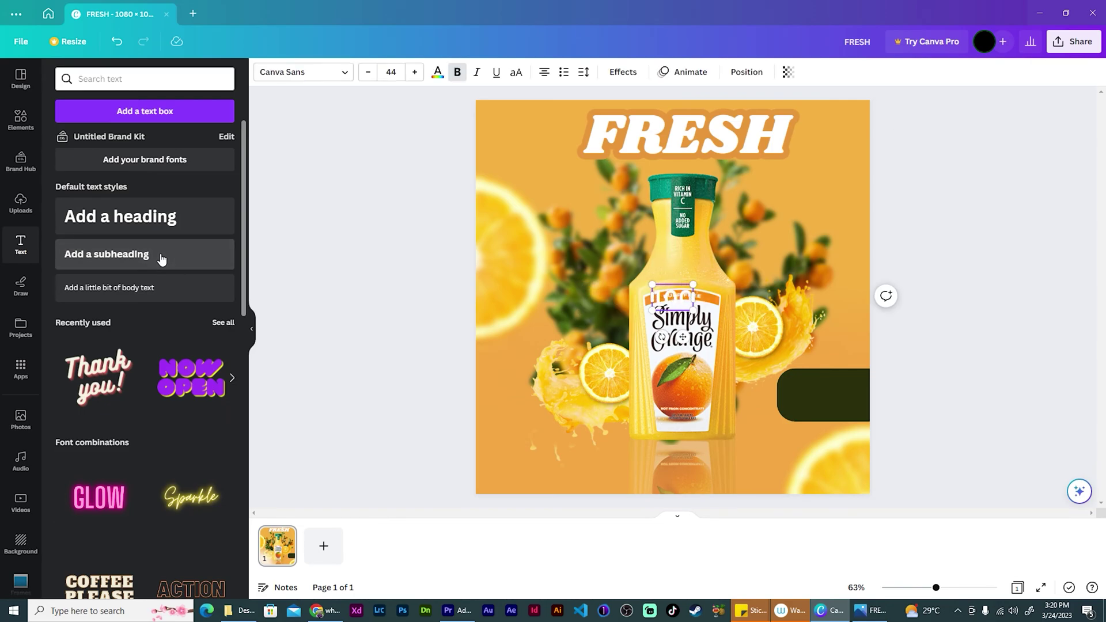
{"action": "key", "text": "Return"}
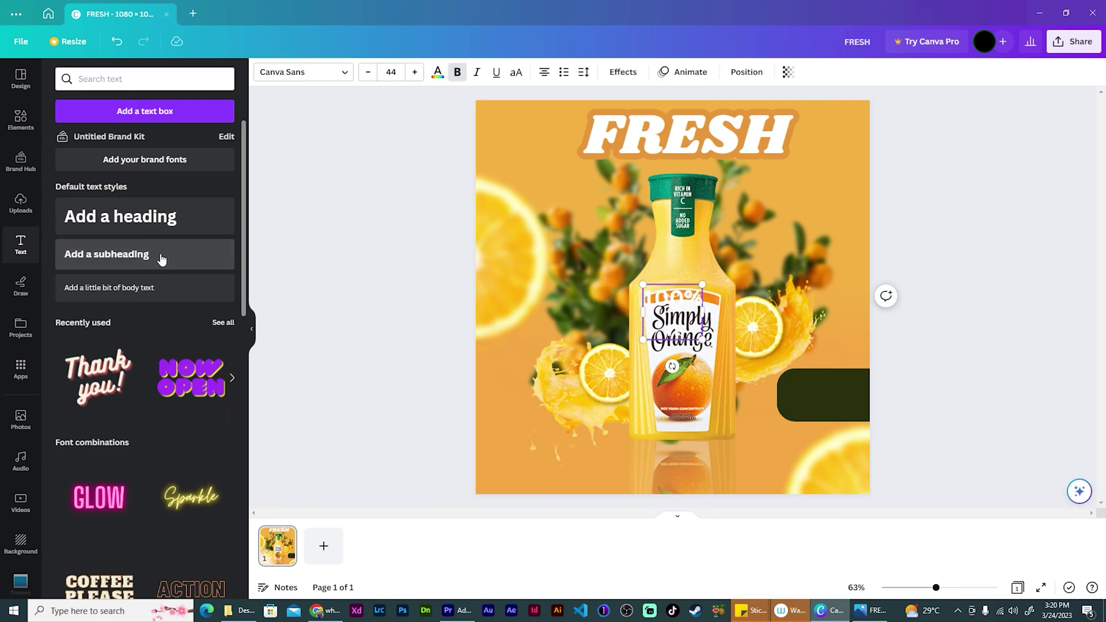
{"action": "key", "text": "ctrl+b"}
{"action": "type", "text": "N"}
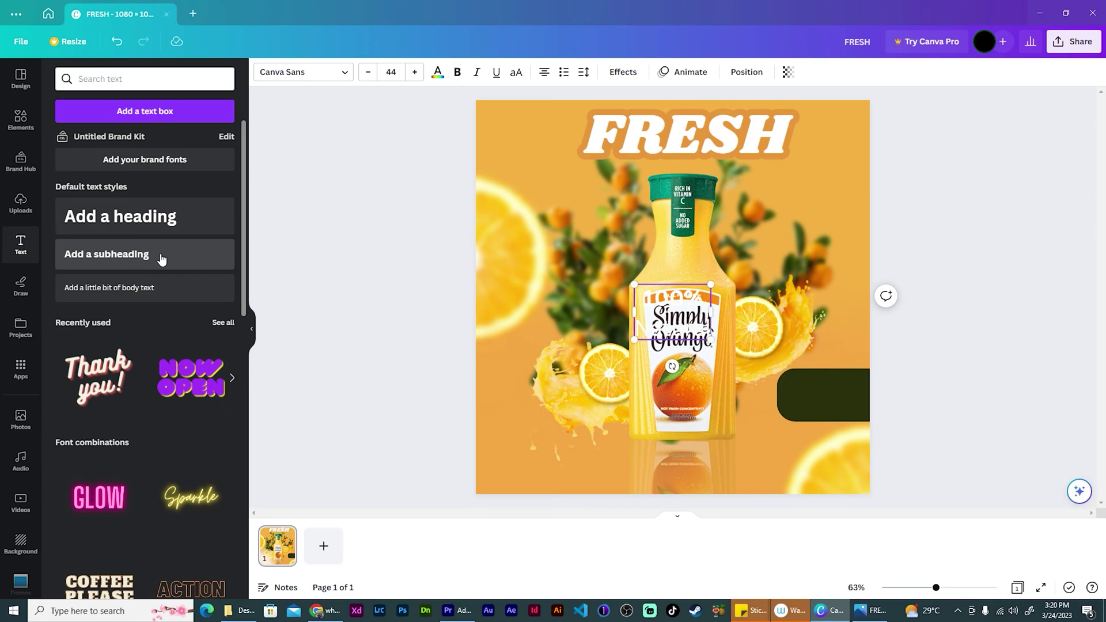
{"action": "left_click", "coordinate": [990, 272]}
{"action": "left_click_drag", "start_coordinate": [687, 333], "coordinate": [831, 400]}
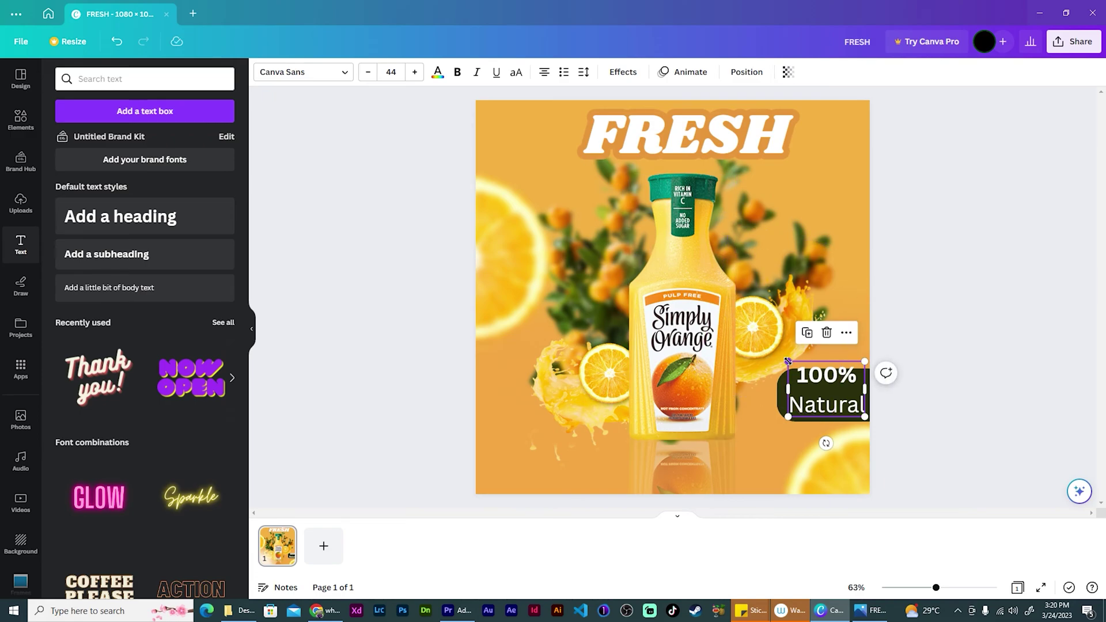
{"action": "left_click_drag", "start_coordinate": [787, 361], "coordinate": [800, 374]}
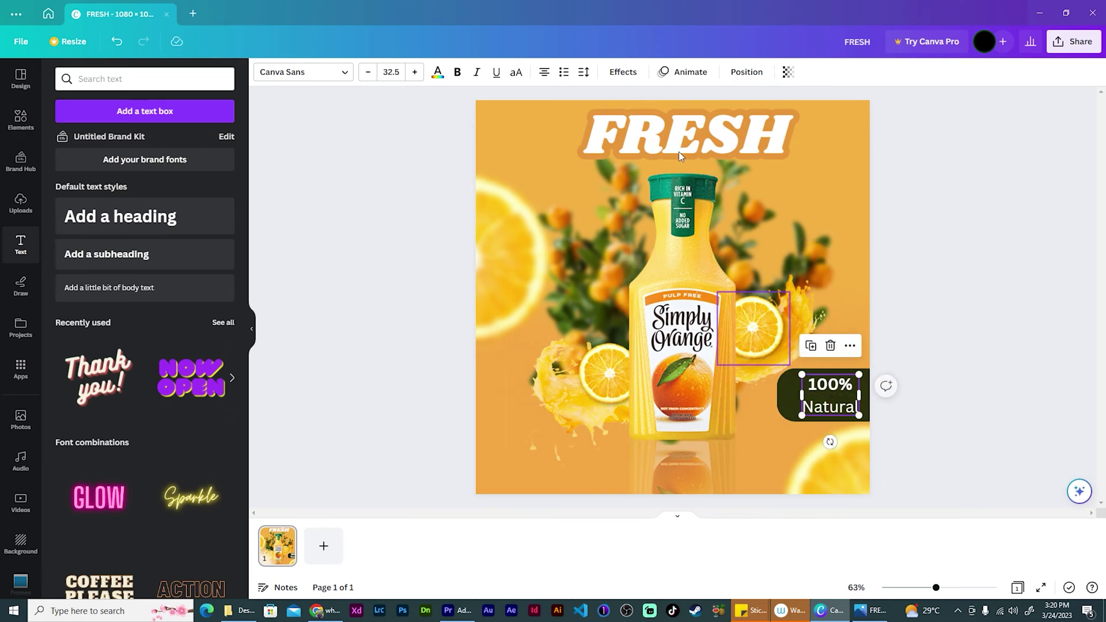
- Set the badge text to line spacing 1.15 in Eczar SemiBold and centre it in the box
{"action": "left_click", "coordinate": [583, 72]}
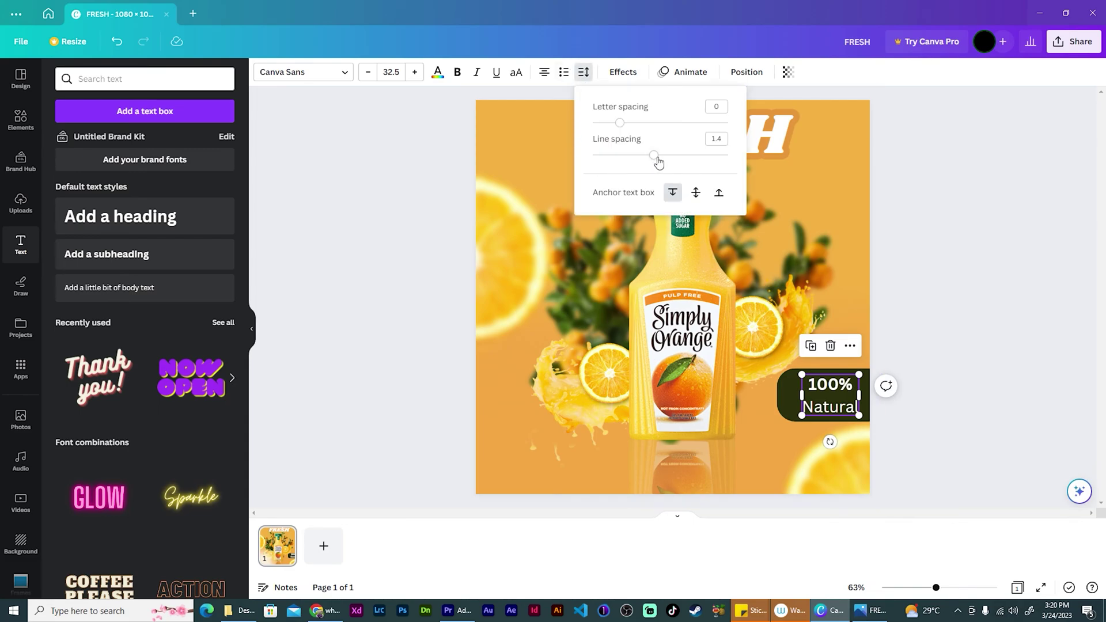
{"action": "left_click_drag", "start_coordinate": [657, 158], "coordinate": [637, 155]}
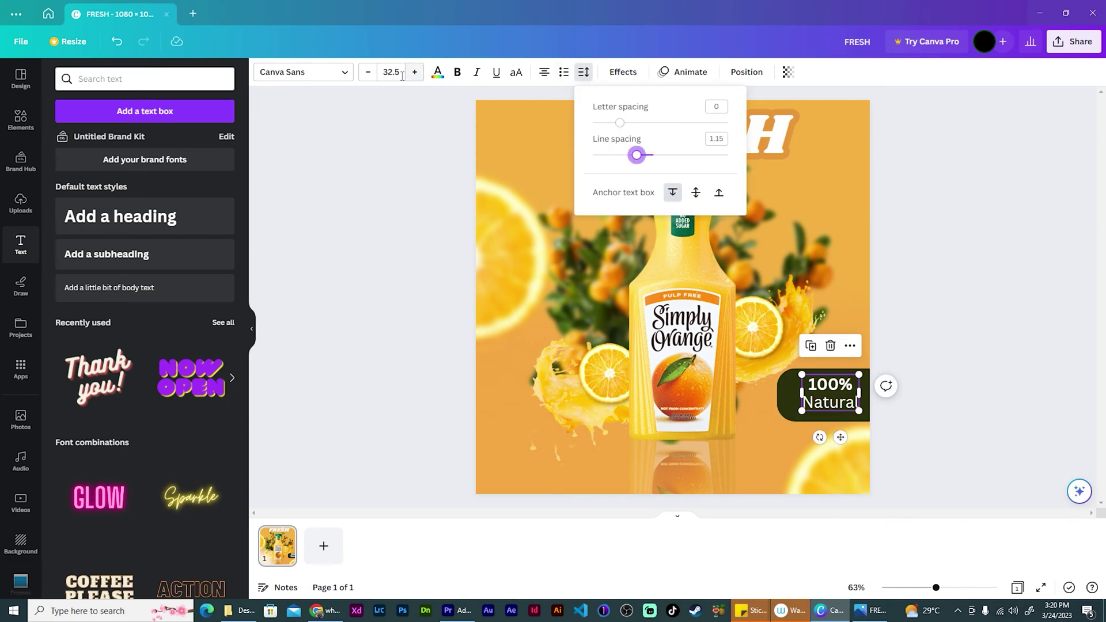
{"action": "left_click", "coordinate": [305, 71]}
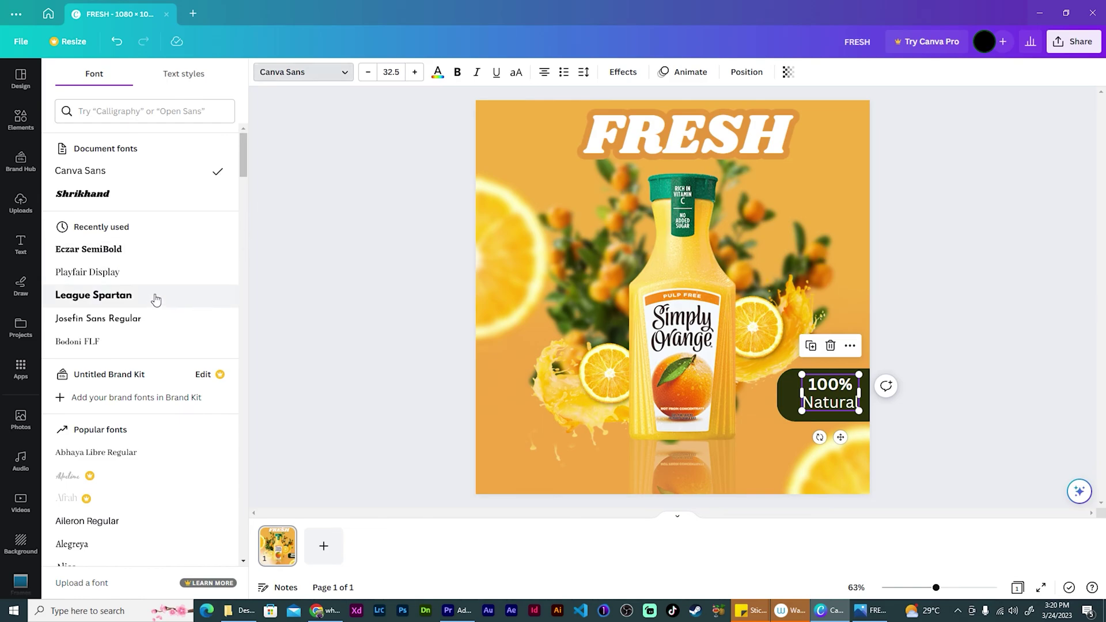
{"action": "left_click", "coordinate": [113, 249]}
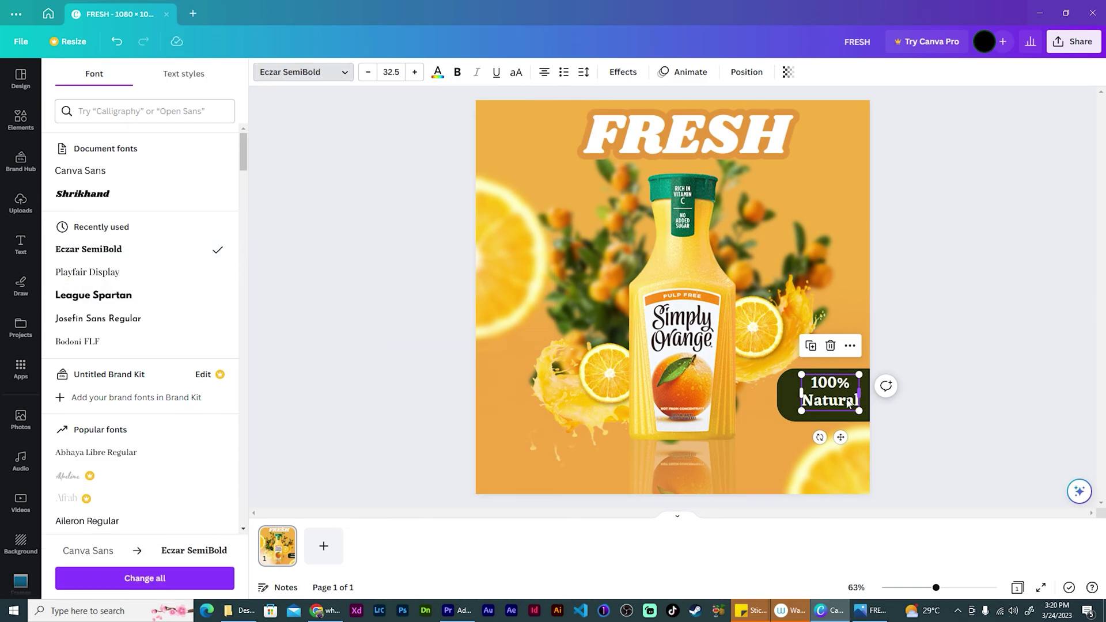
{"action": "left_click_drag", "start_coordinate": [847, 403], "coordinate": [865, 419]}
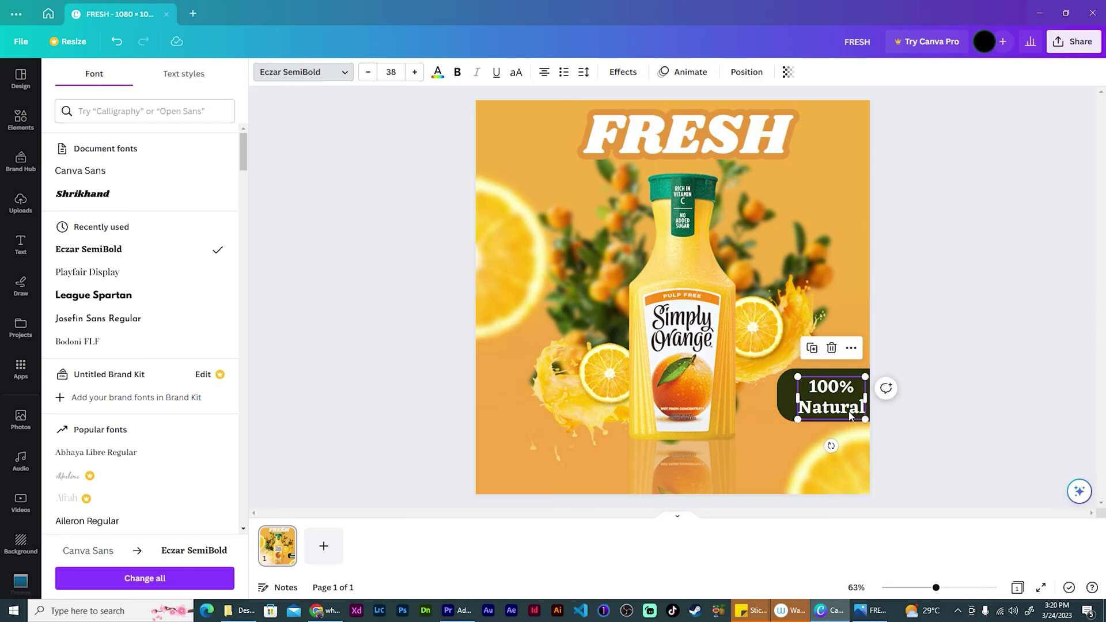
{"action": "left_click", "coordinate": [836, 409]}
{"action": "left_click", "coordinate": [963, 433]}
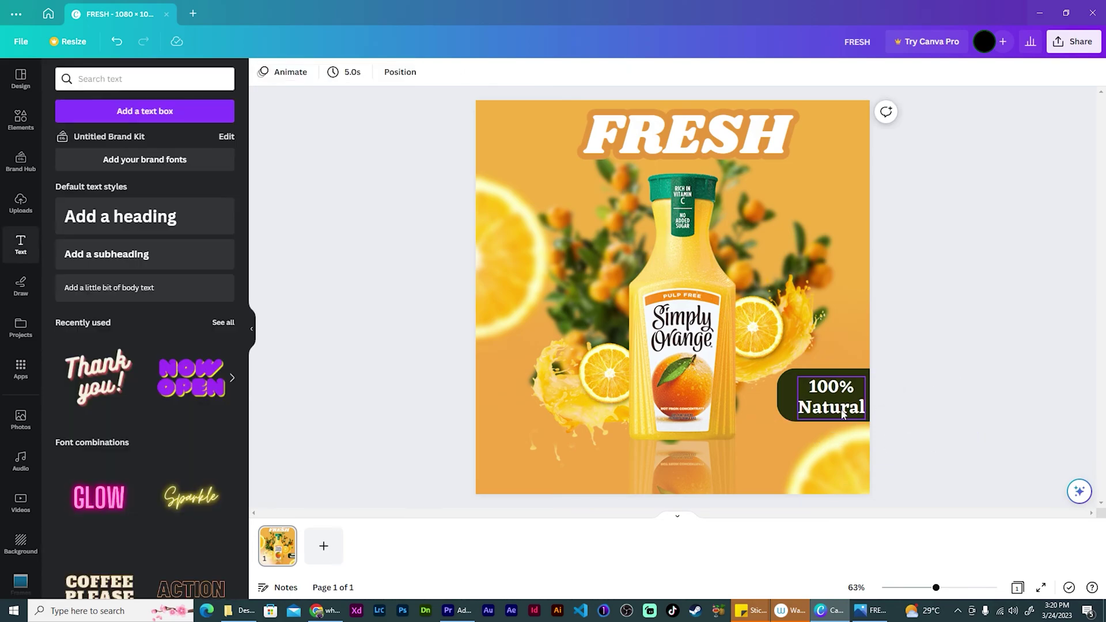
{"action": "left_click_drag", "start_coordinate": [848, 411], "coordinate": [854, 415]}
{"action": "left_click", "coordinate": [974, 315]}
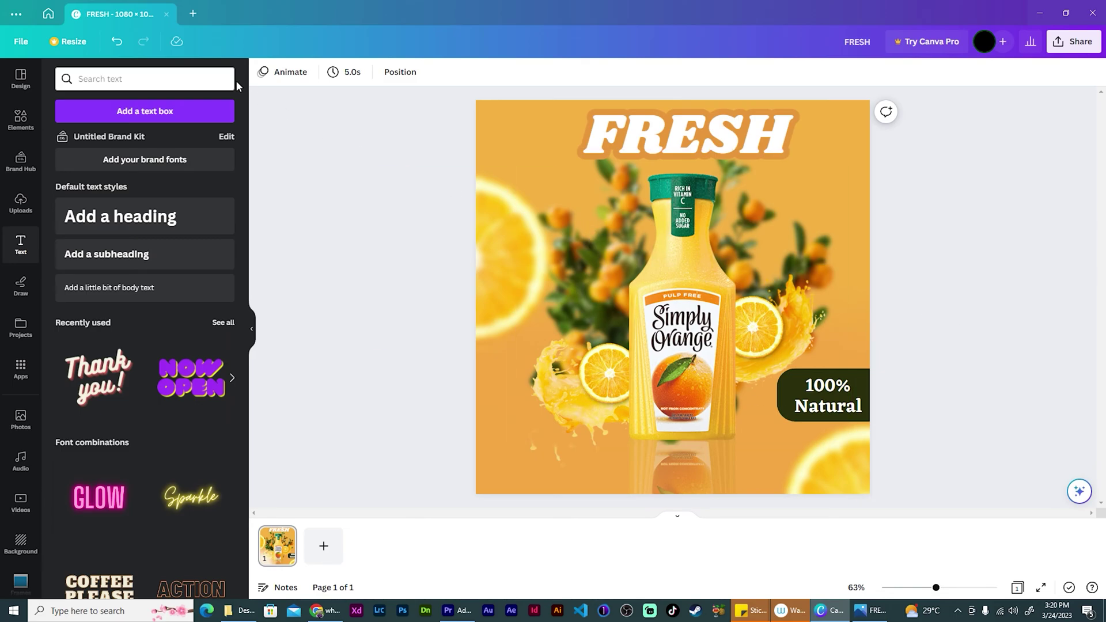
{"action": "left_click", "coordinate": [145, 260]}
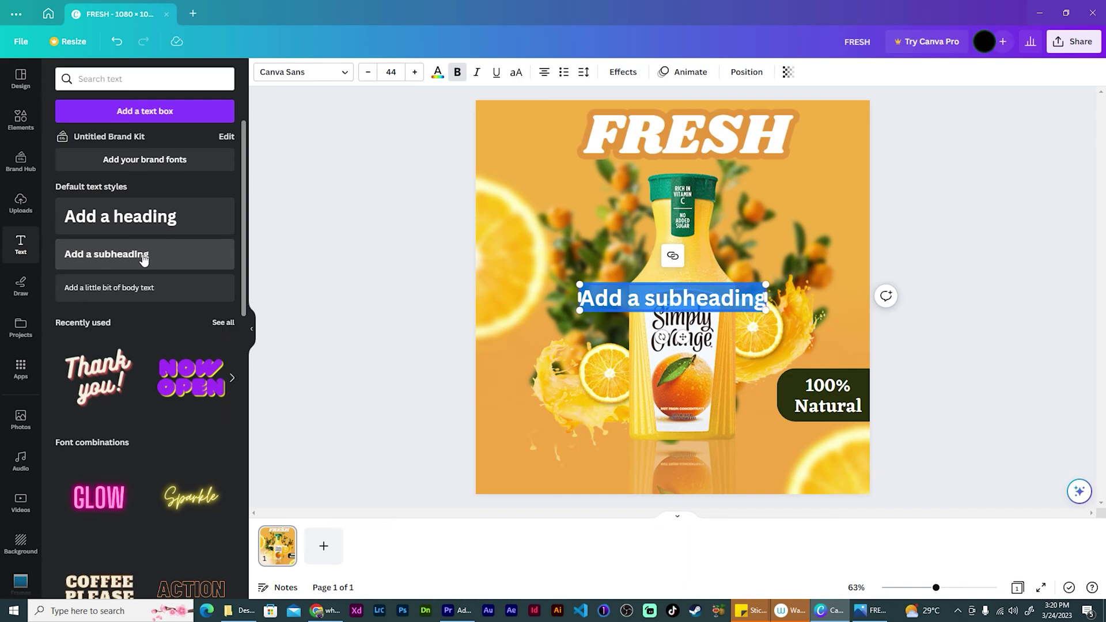
{"action": "type", "text": "JUICES"}
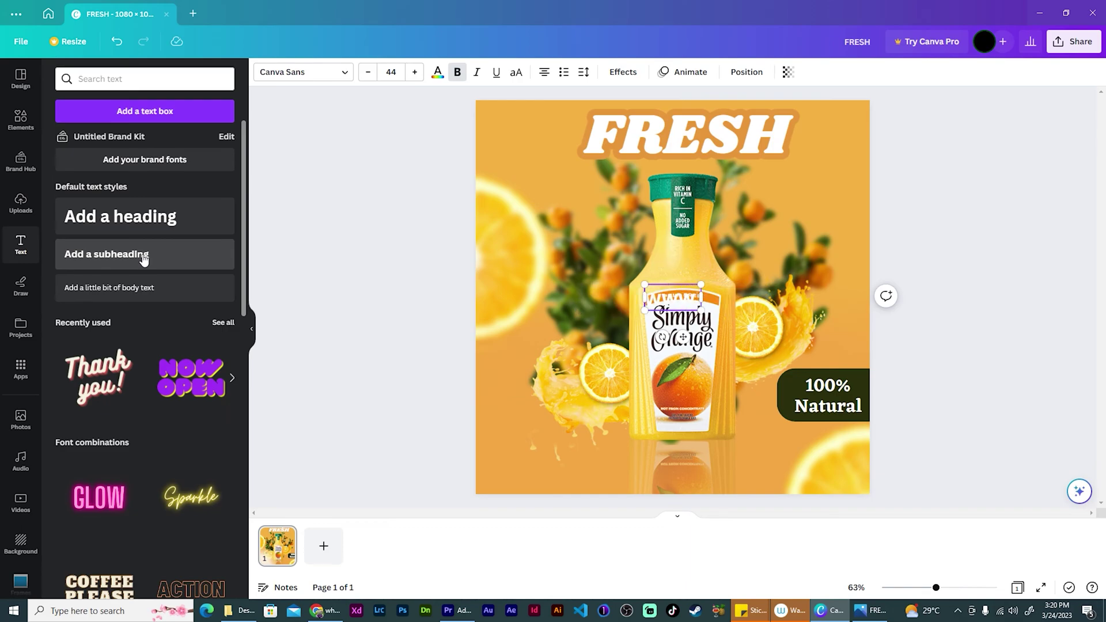
{"action": "type", "text": "emaginedi"}
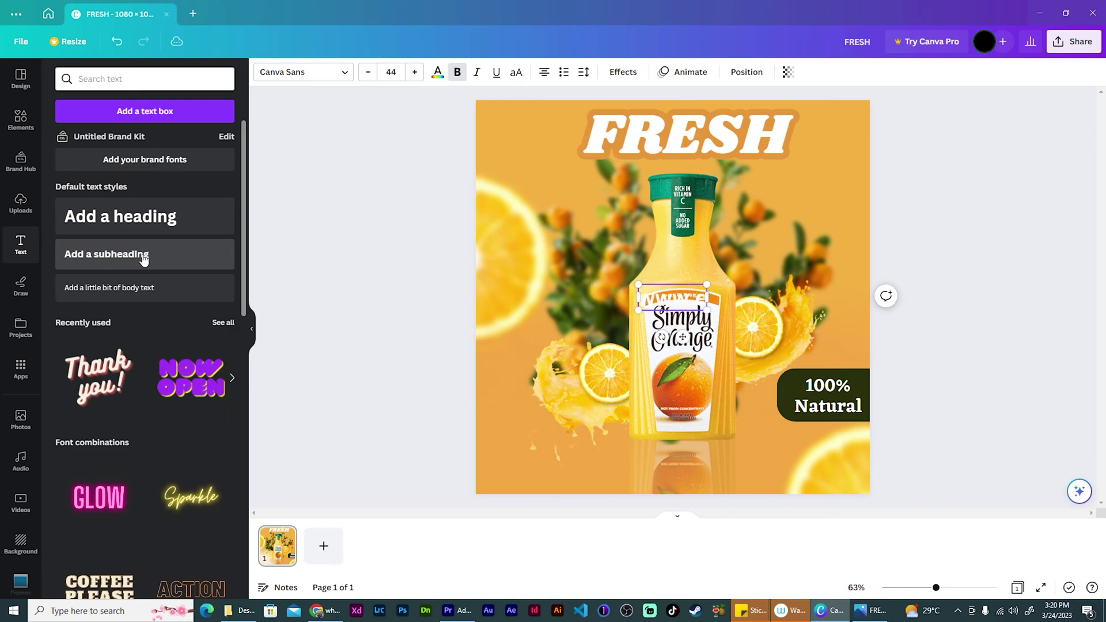
{"action": "type", "text": "gital"}
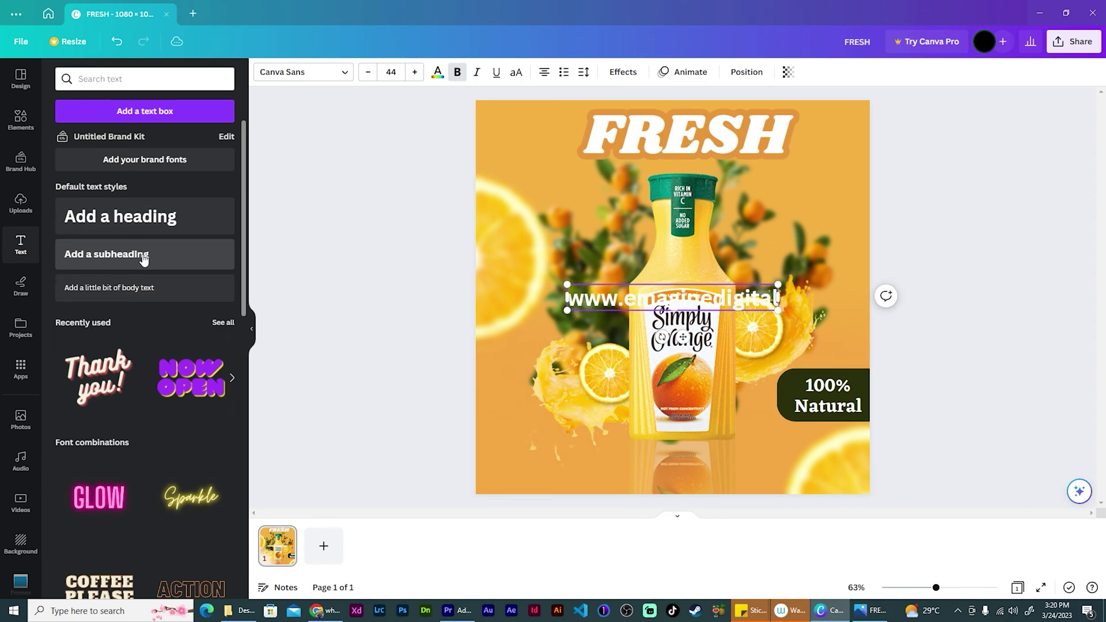
{"action": "type", "text": "store.com"}
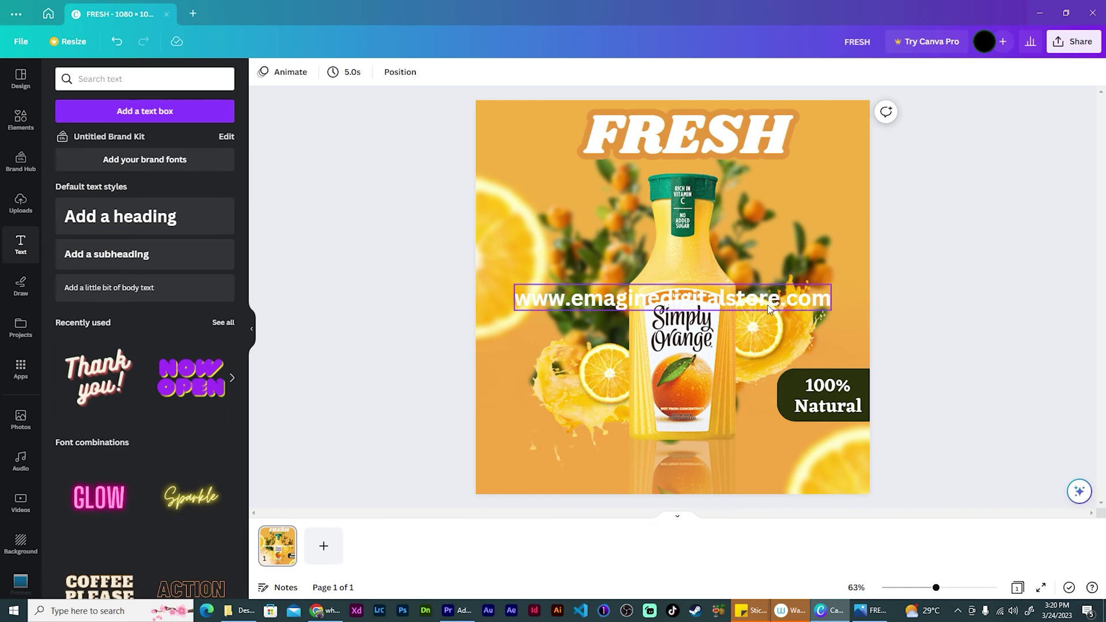
{"action": "left_click_drag", "start_coordinate": [767, 305], "coordinate": [756, 480]}
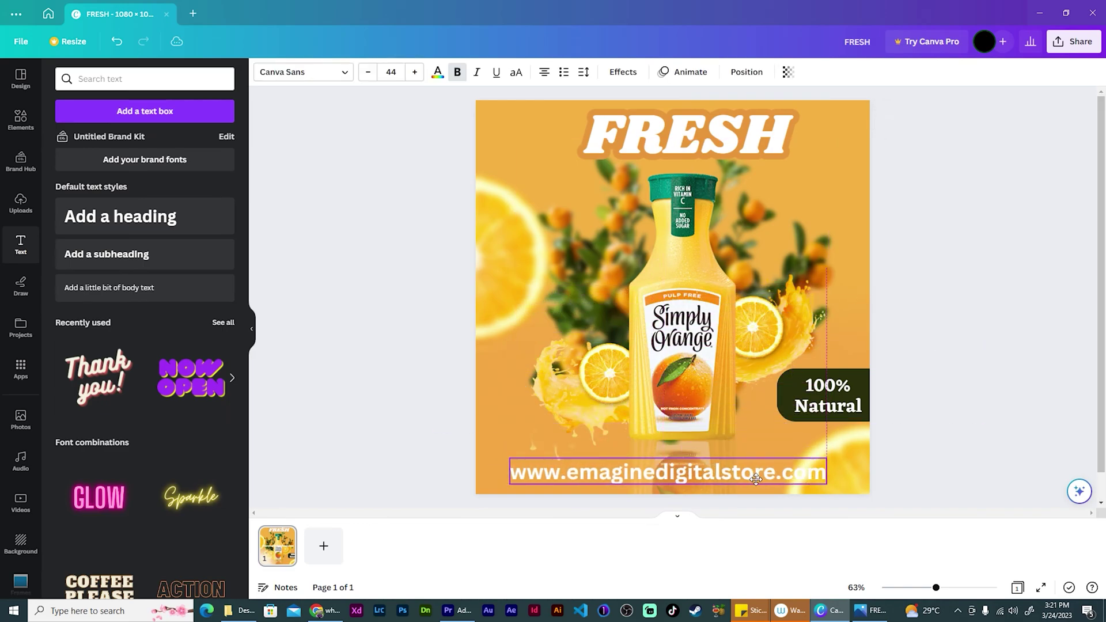
{"action": "left_click", "coordinate": [583, 71]}
{"action": "left_click_drag", "start_coordinate": [626, 126], "coordinate": [633, 126]}
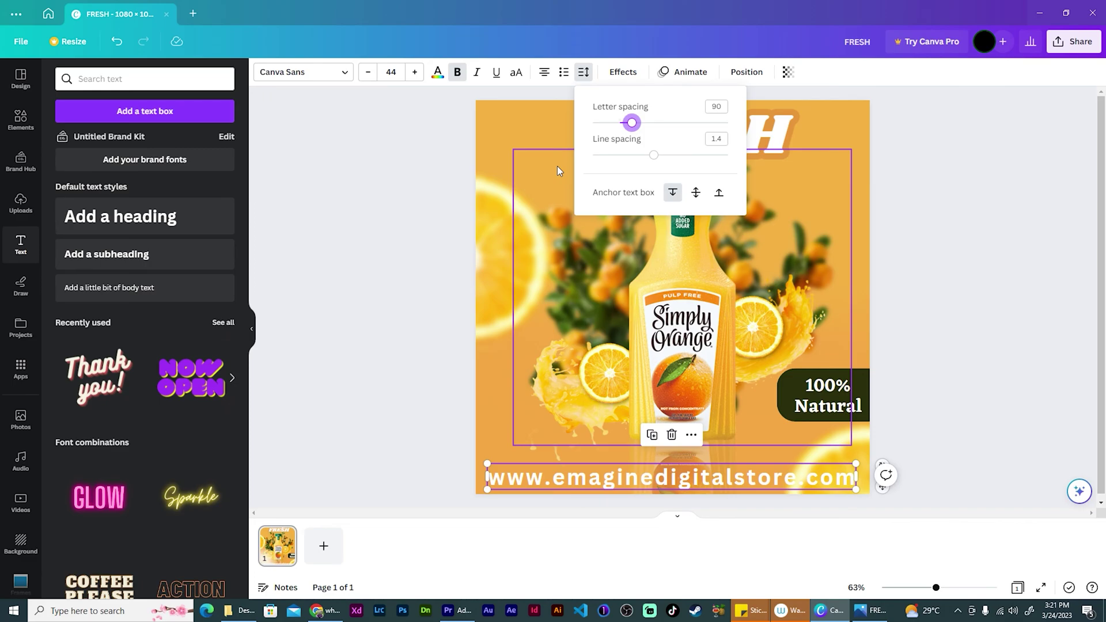
{"action": "left_click", "coordinate": [436, 74]}
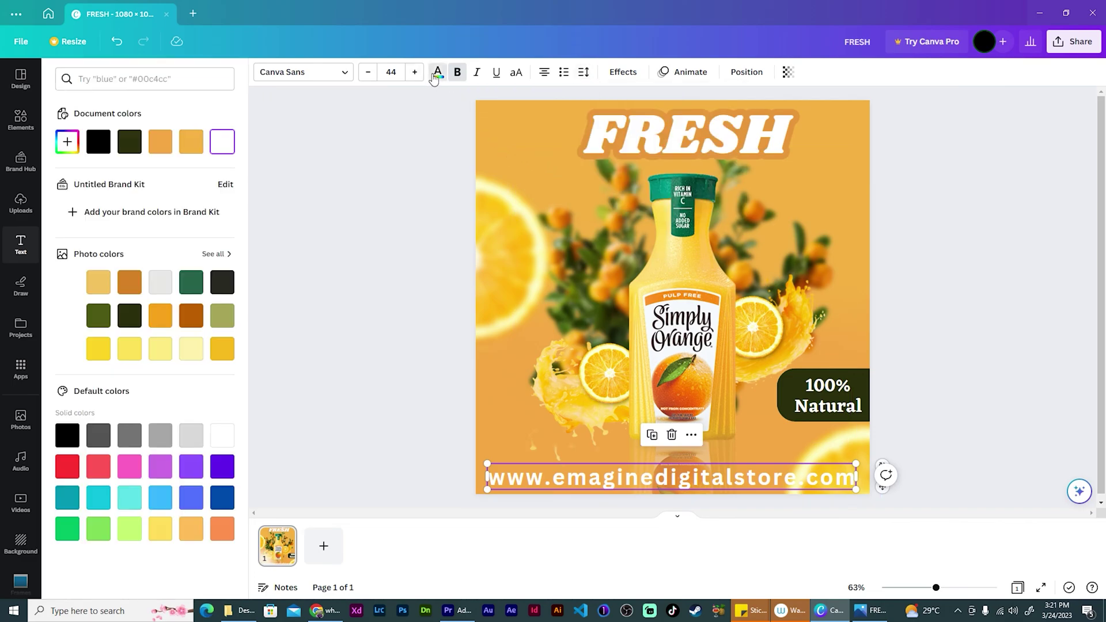
- Try dark olive, orange, dark orange and olive green as the URL text colour
{"action": "left_click", "coordinate": [129, 143]}
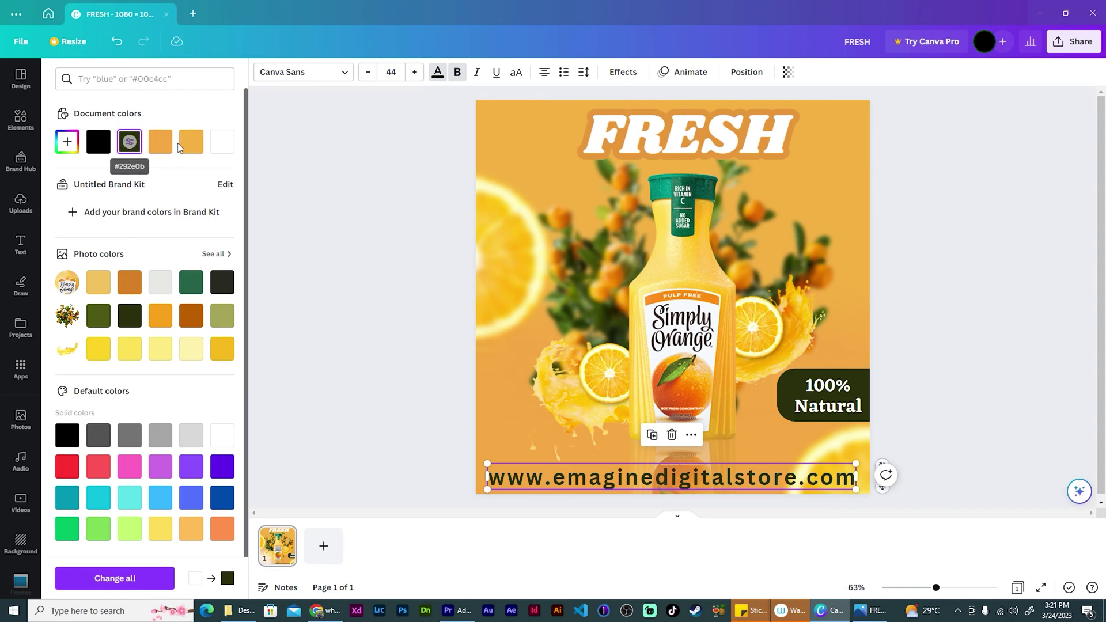
{"action": "left_click", "coordinate": [160, 141]}
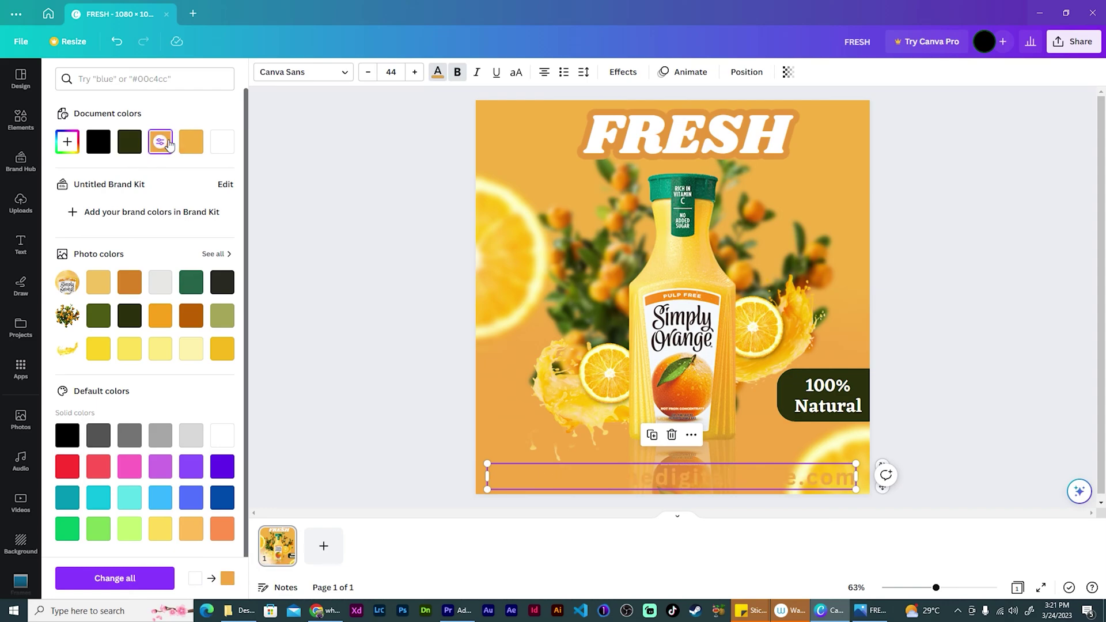
{"action": "left_click", "coordinate": [195, 320]}
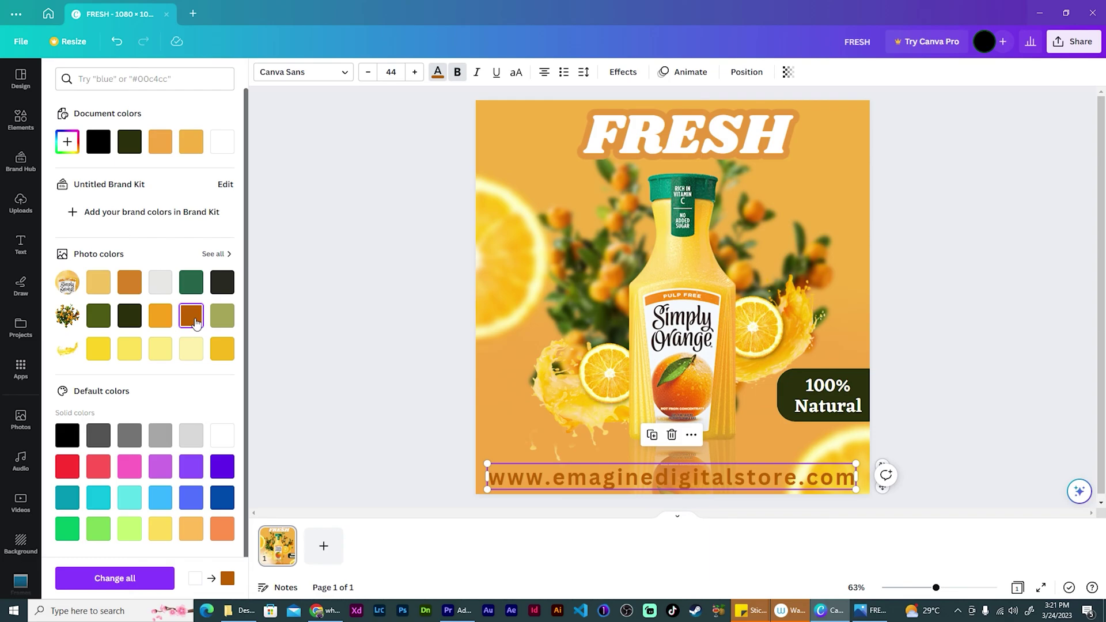
{"action": "left_click", "coordinate": [101, 320]}
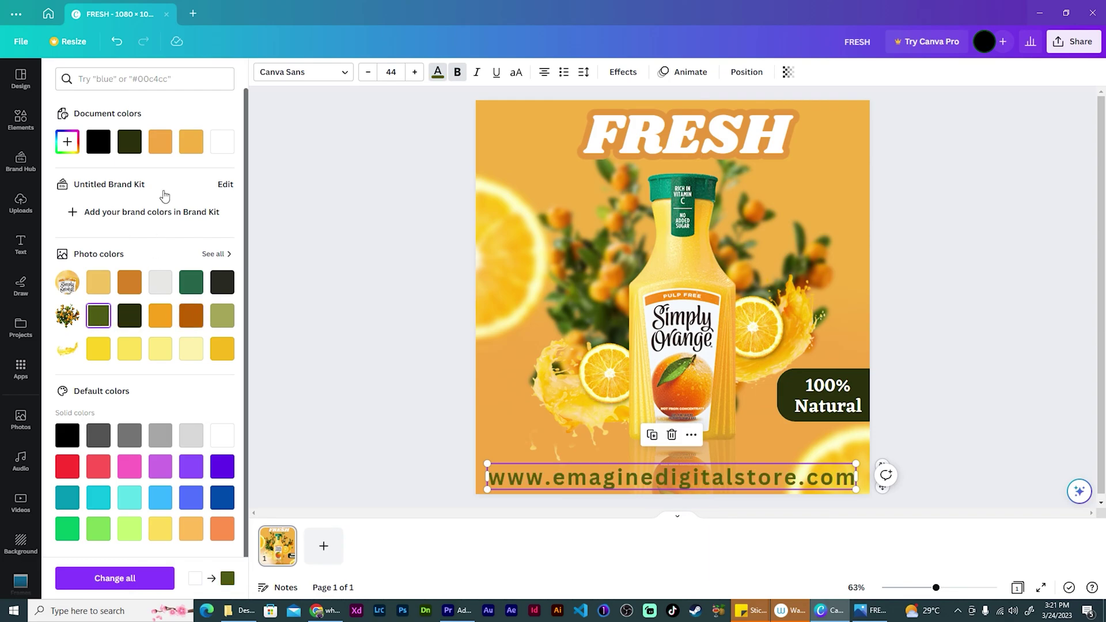
- Lower the URL's transparency to 54, make it the darkest green, and adjust letter spacing
{"action": "left_click", "coordinate": [787, 72]}
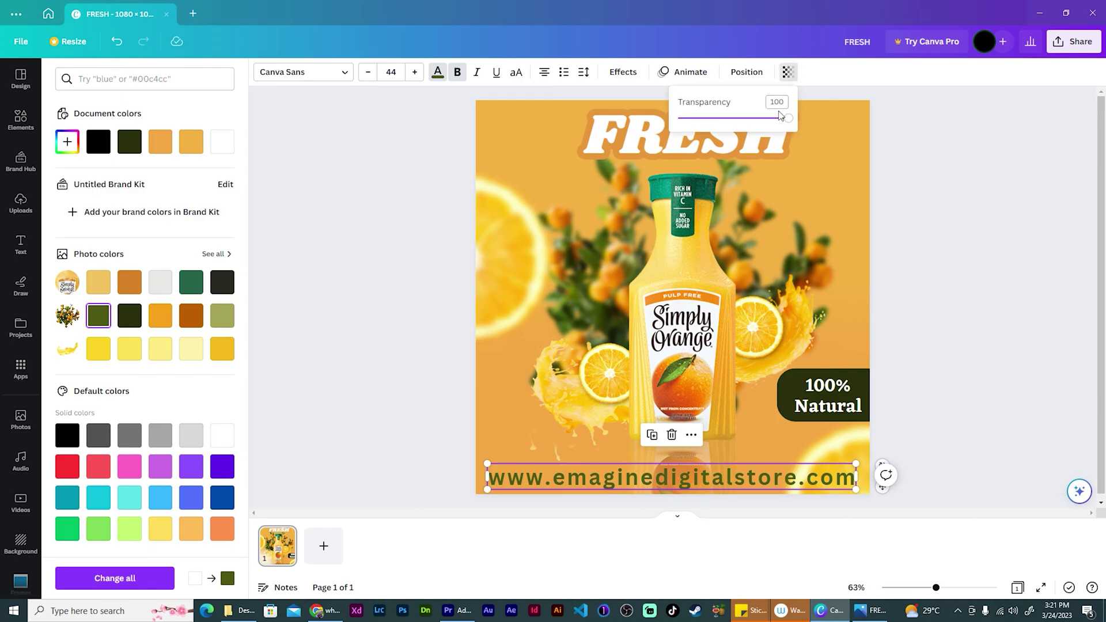
{"action": "left_click_drag", "start_coordinate": [785, 118], "coordinate": [738, 119]}
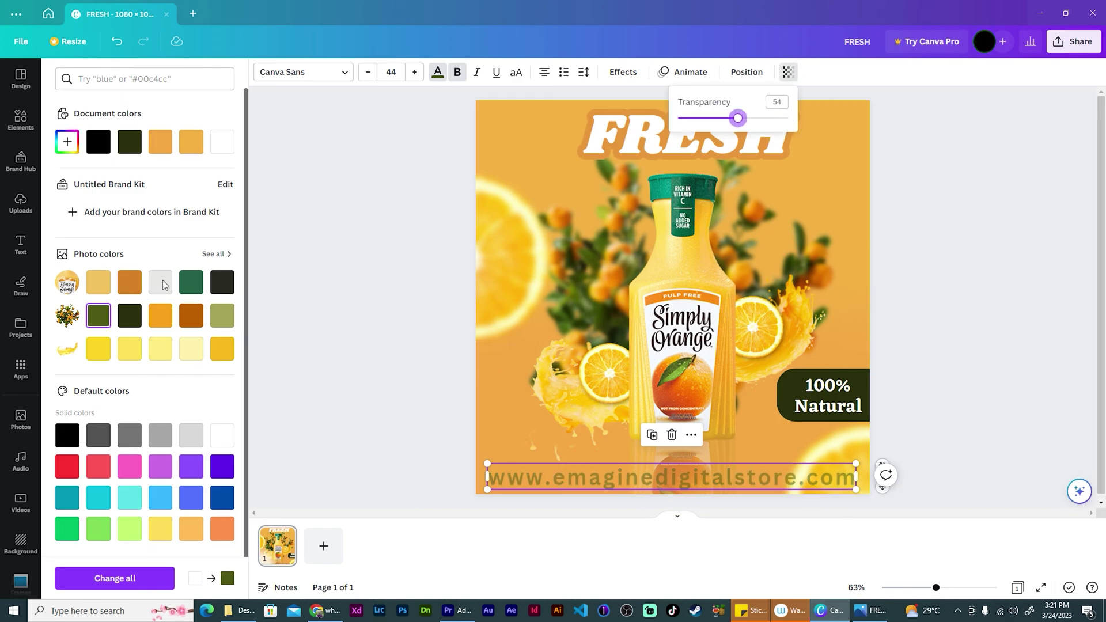
{"action": "left_click", "coordinate": [129, 320]}
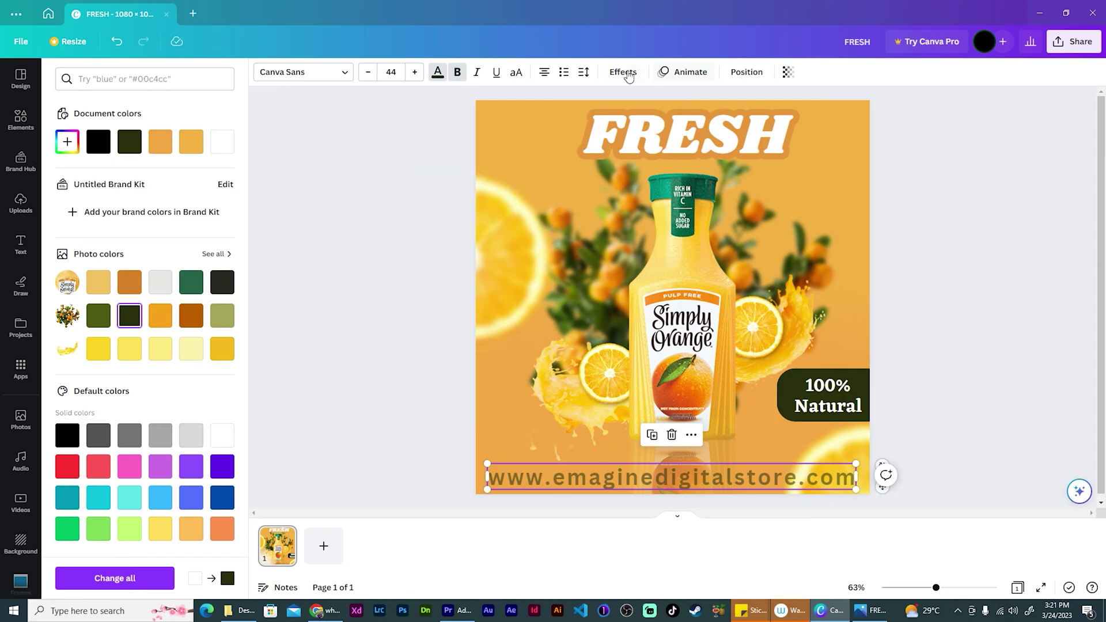
{"action": "left_click", "coordinate": [583, 71]}
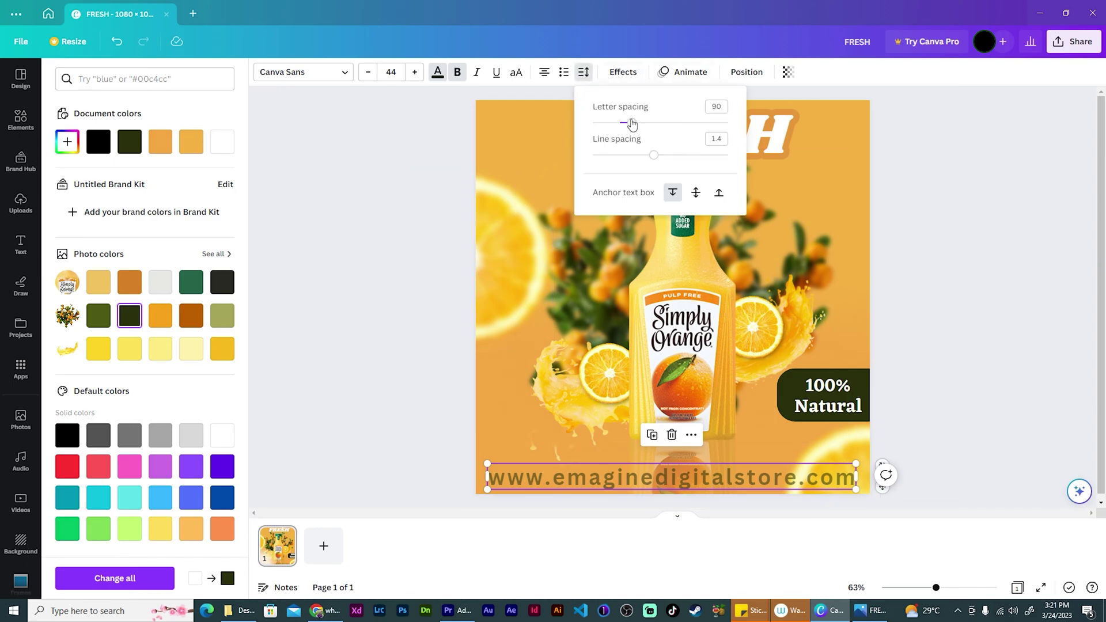
{"action": "mouse_move", "coordinate": [632, 122]}
{"action": "left_mouse_down"}
{"action": "mouse_move", "coordinate": [596, 122]}
{"action": "mouse_move", "coordinate": [626, 125]}
{"action": "left_mouse_up"}
- Compare Eczar SemiBold, then set the URL in Josefin Sans Regular and review the design
{"action": "left_click", "coordinate": [327, 81]}
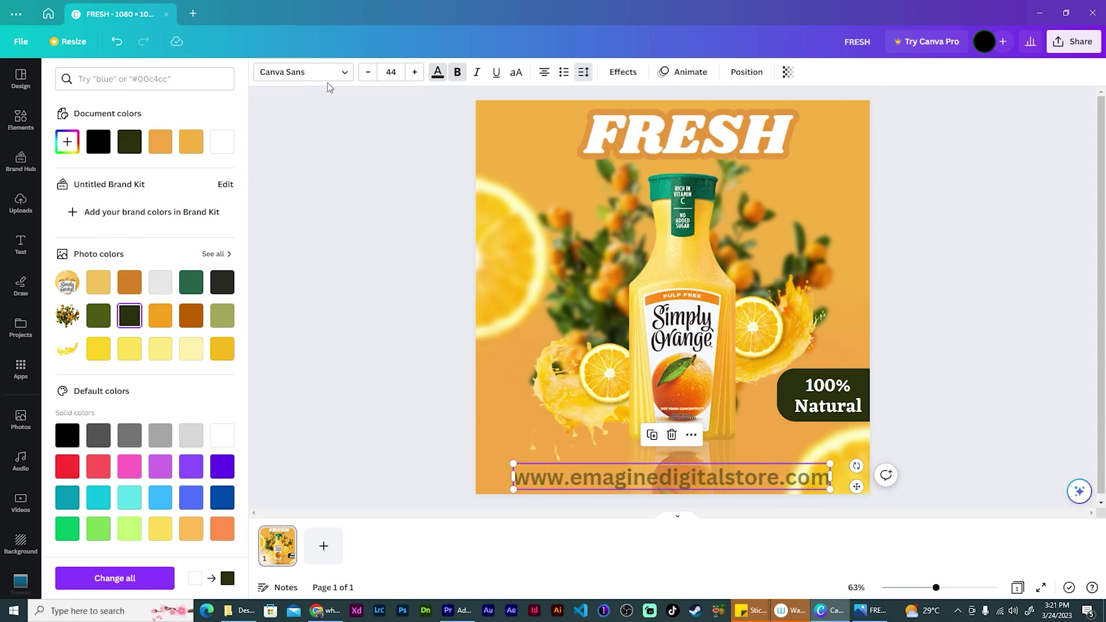
{"action": "left_click", "coordinate": [283, 73]}
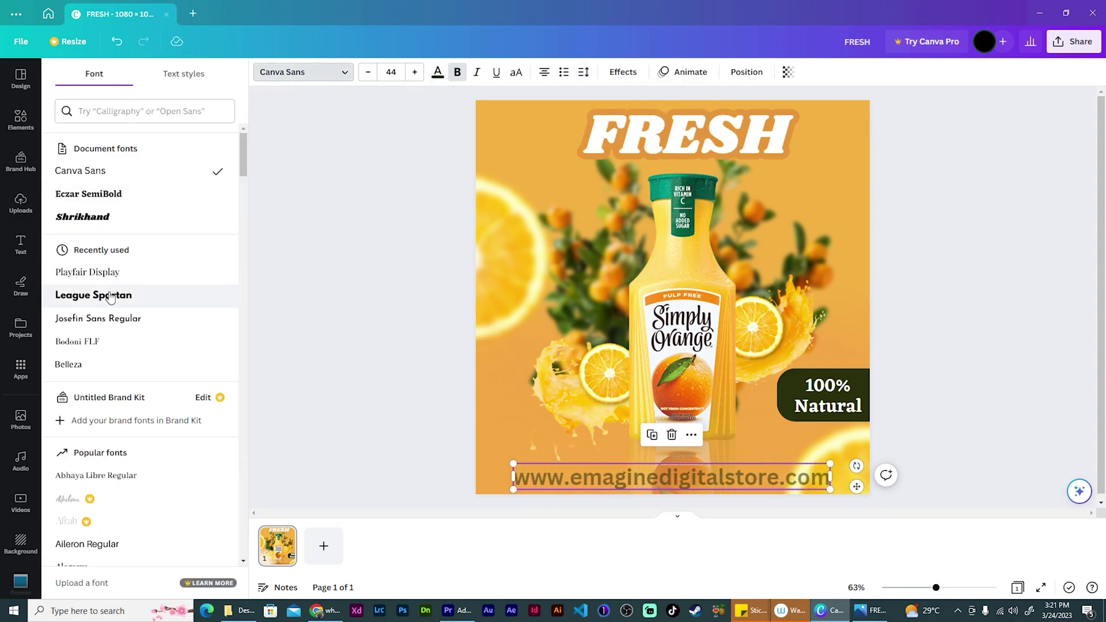
{"action": "left_click", "coordinate": [115, 320]}
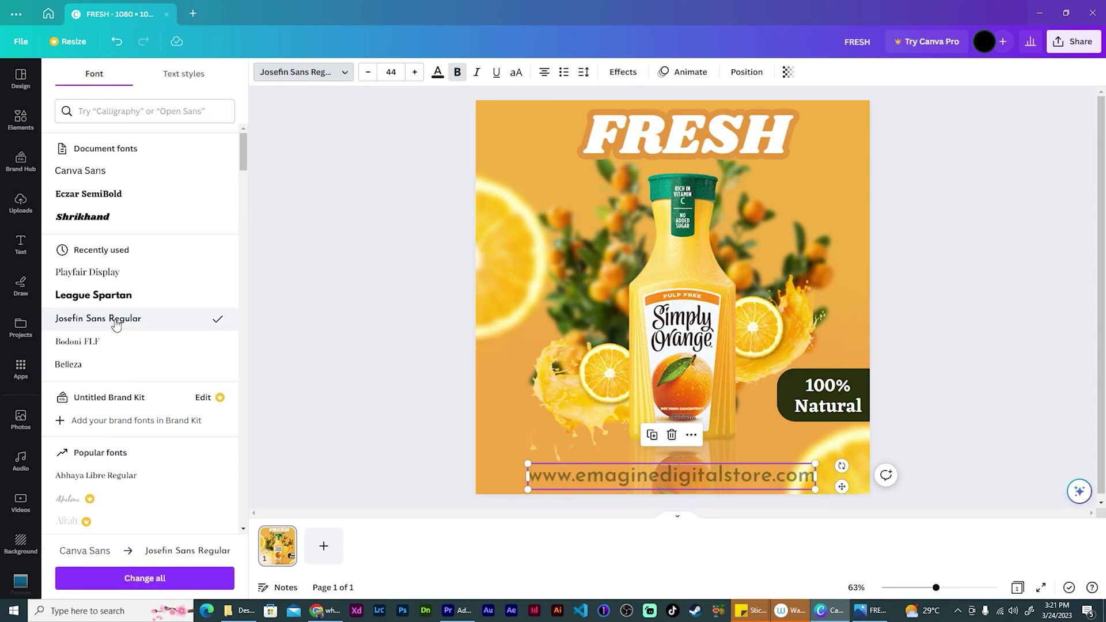
{"action": "left_click", "coordinate": [88, 195]}
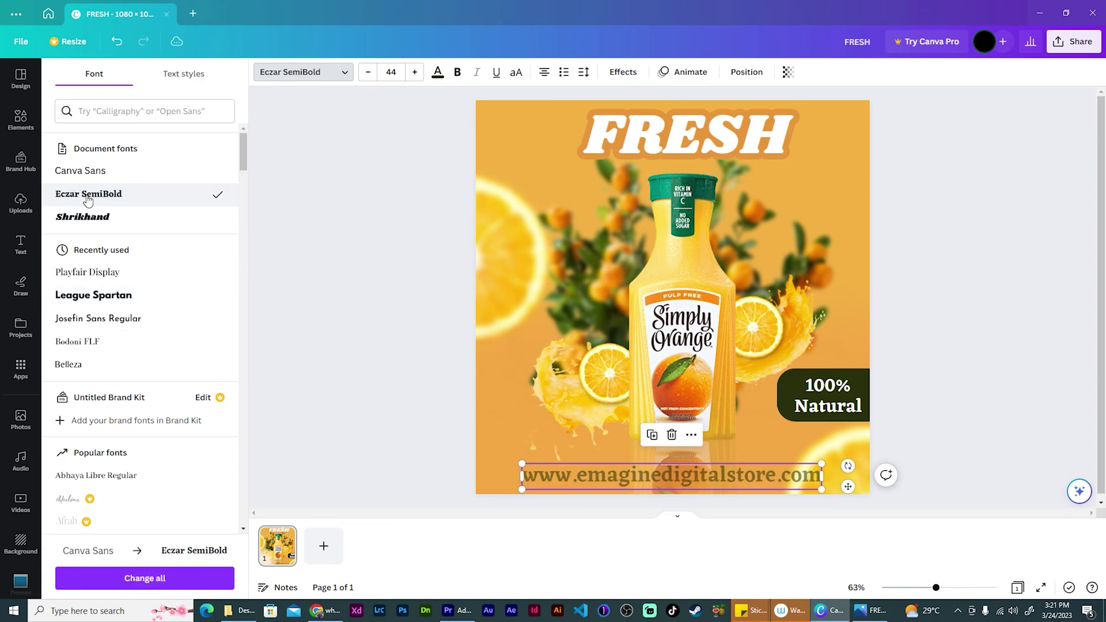
{"action": "left_click", "coordinate": [108, 326]}
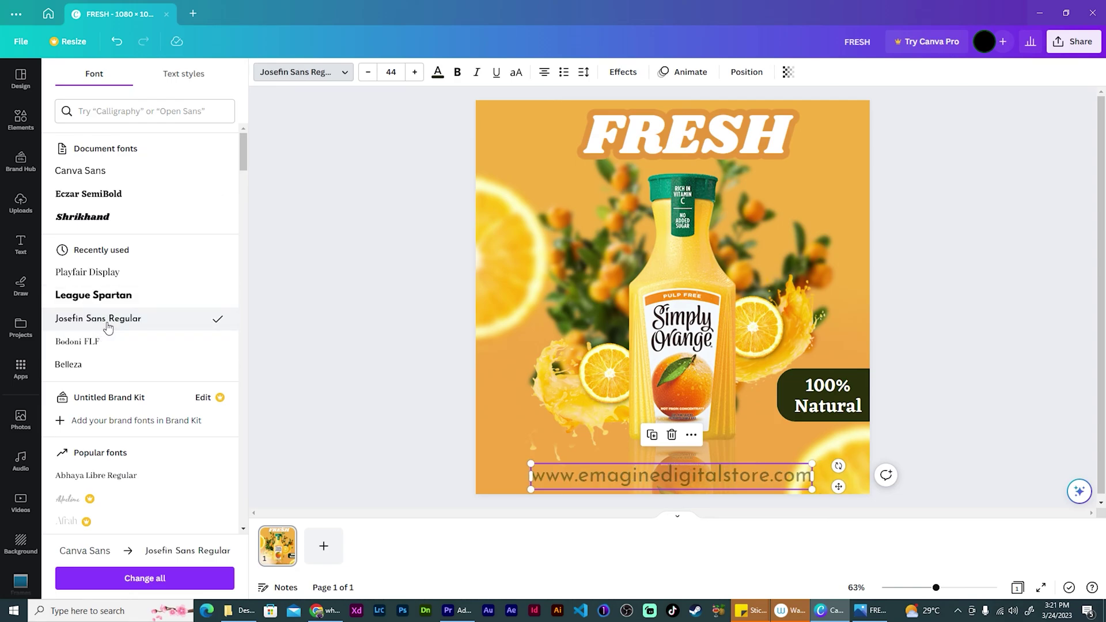
{"action": "left_click", "coordinate": [958, 443]}
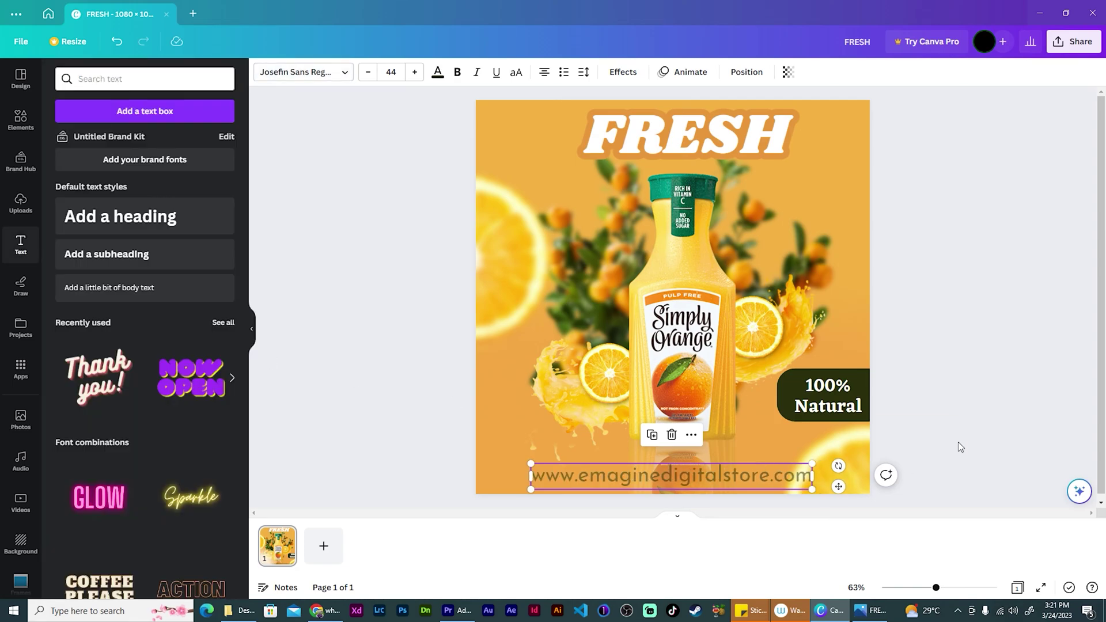
{"action": "left_click", "coordinate": [735, 478]}
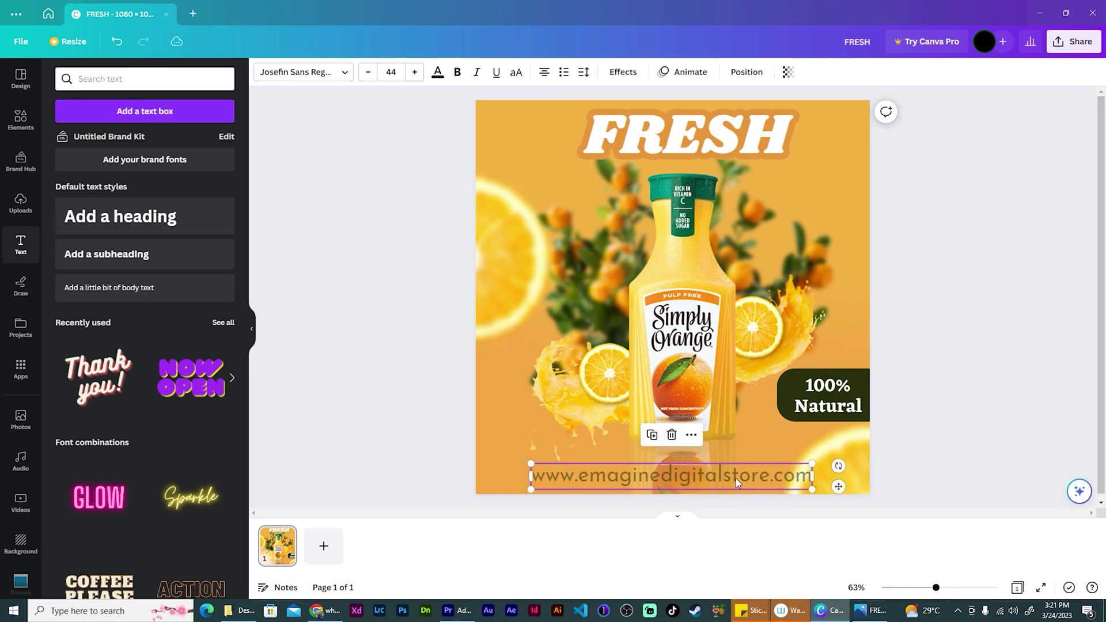
{"action": "left_click", "coordinate": [980, 385]}
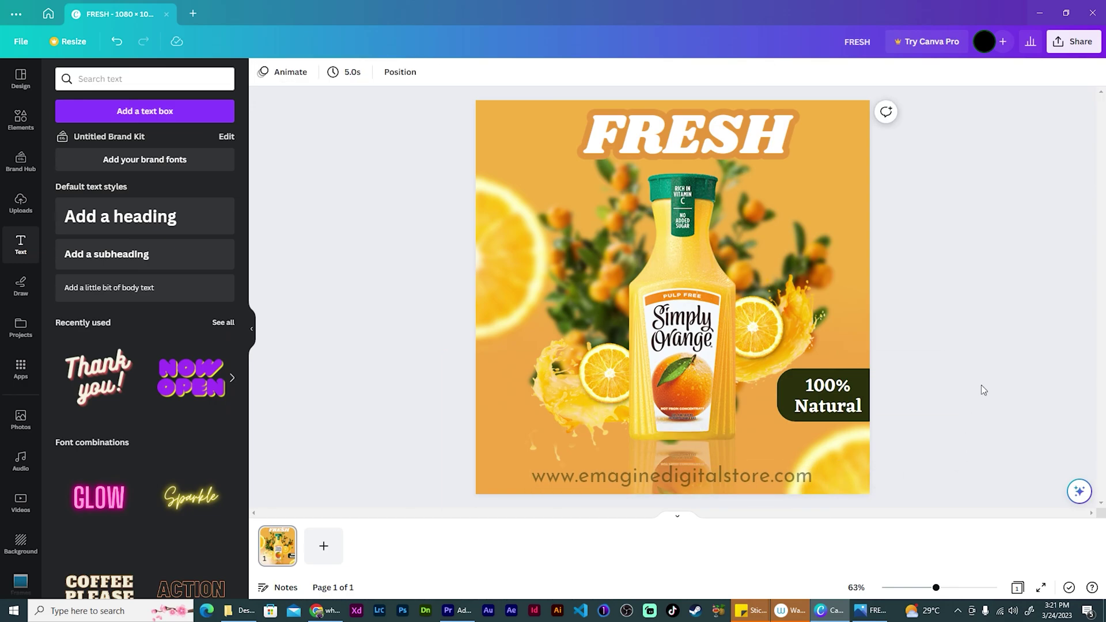